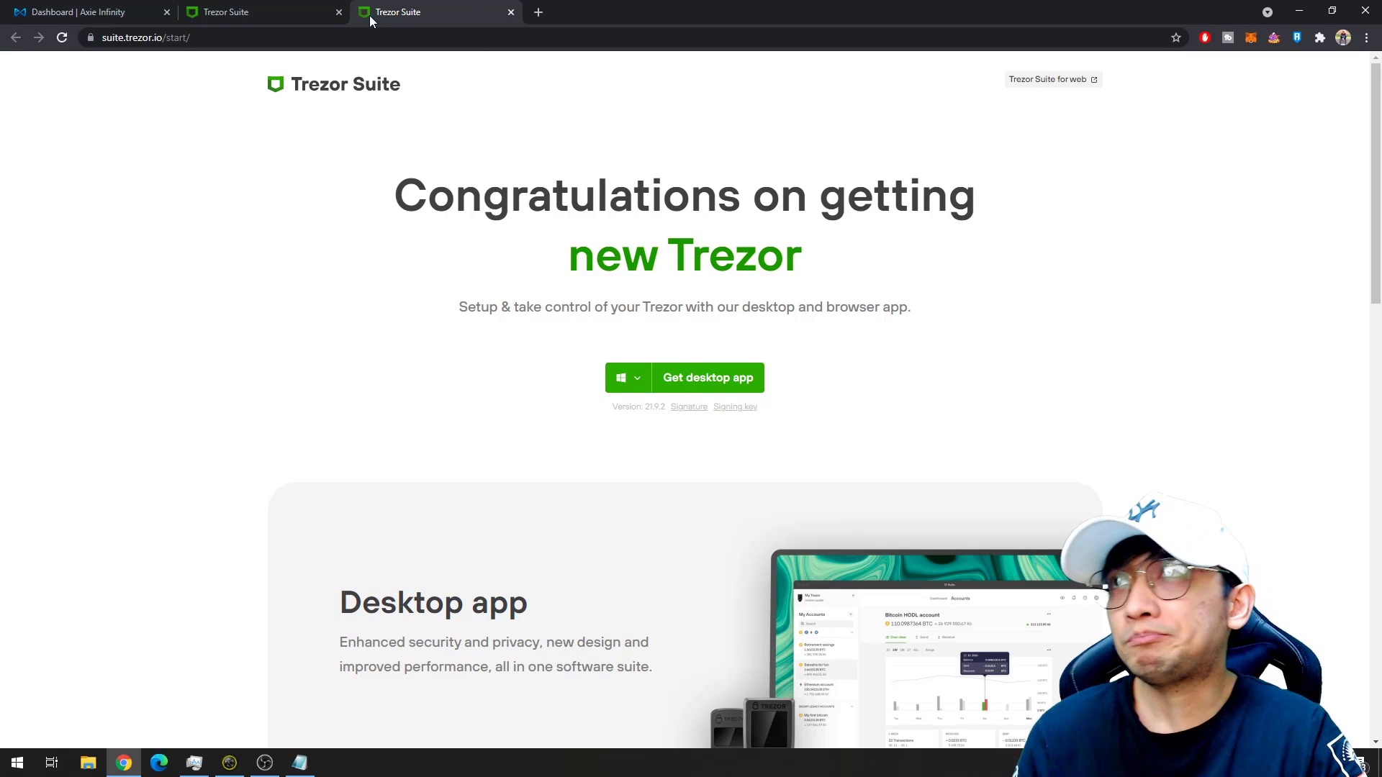
Close the duplicate tab, then download and open the Trezor Suite 21.9.2 Windows installer.
middle_click(364, 13)
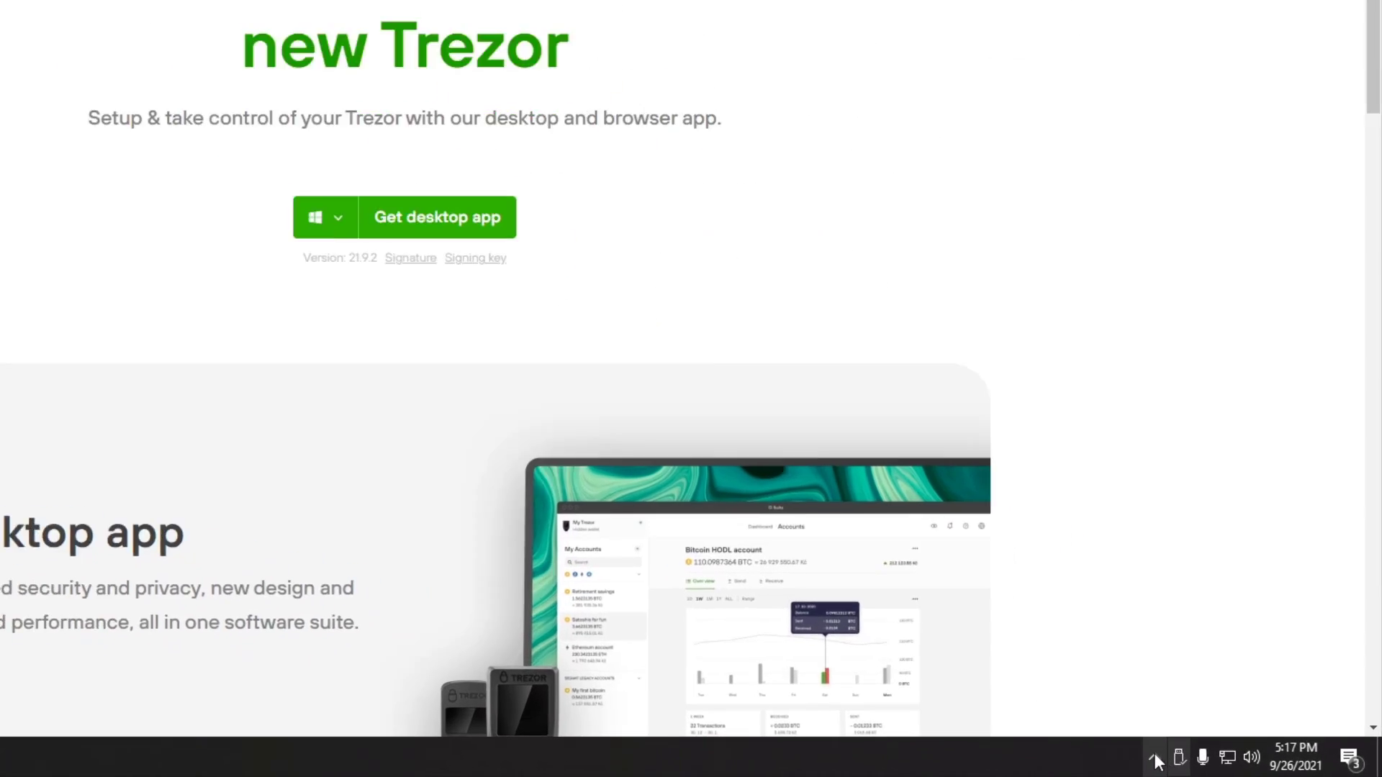
click(1219, 763)
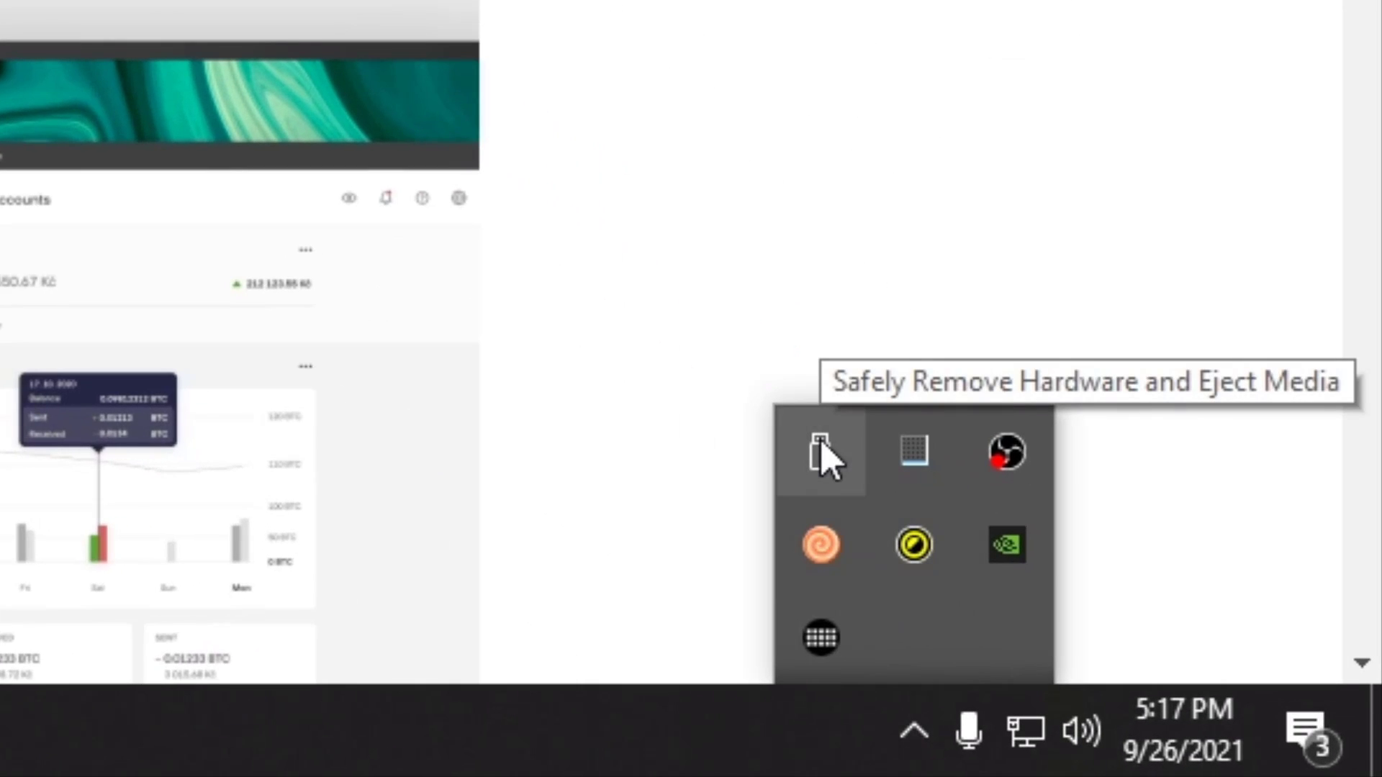
click(822, 450)
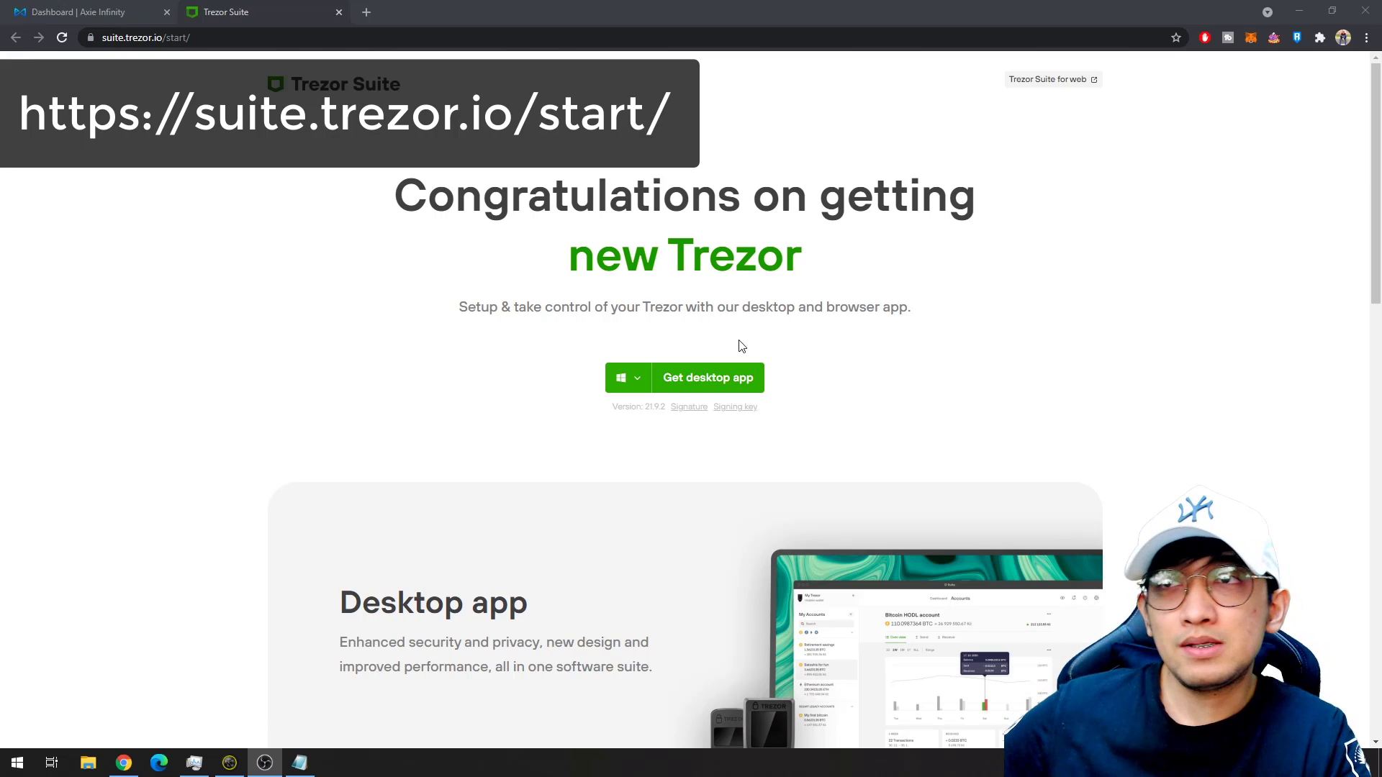
click(718, 387)
click(103, 736)
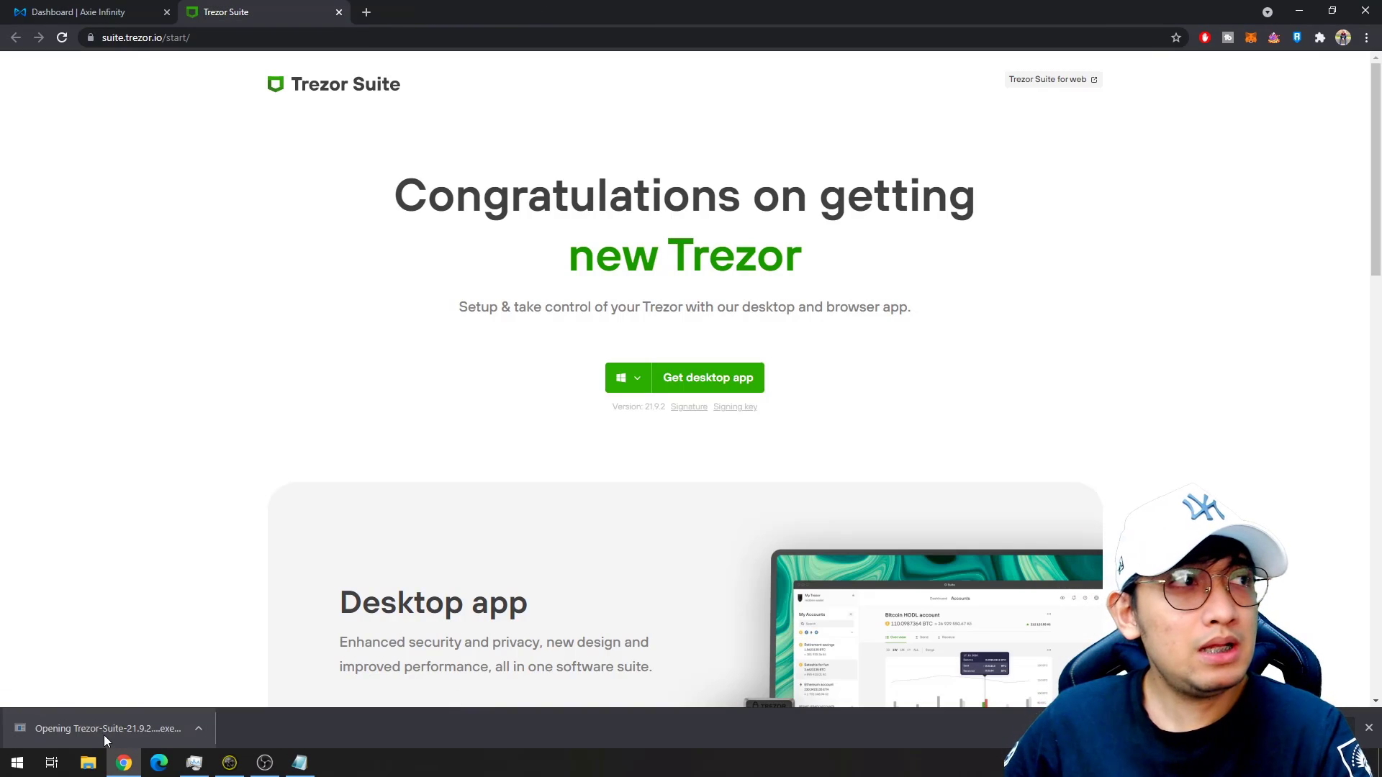
Run the installer past the warning, install 'Only for me', and finish with Run Trezor Suite checked.
click(730, 394)
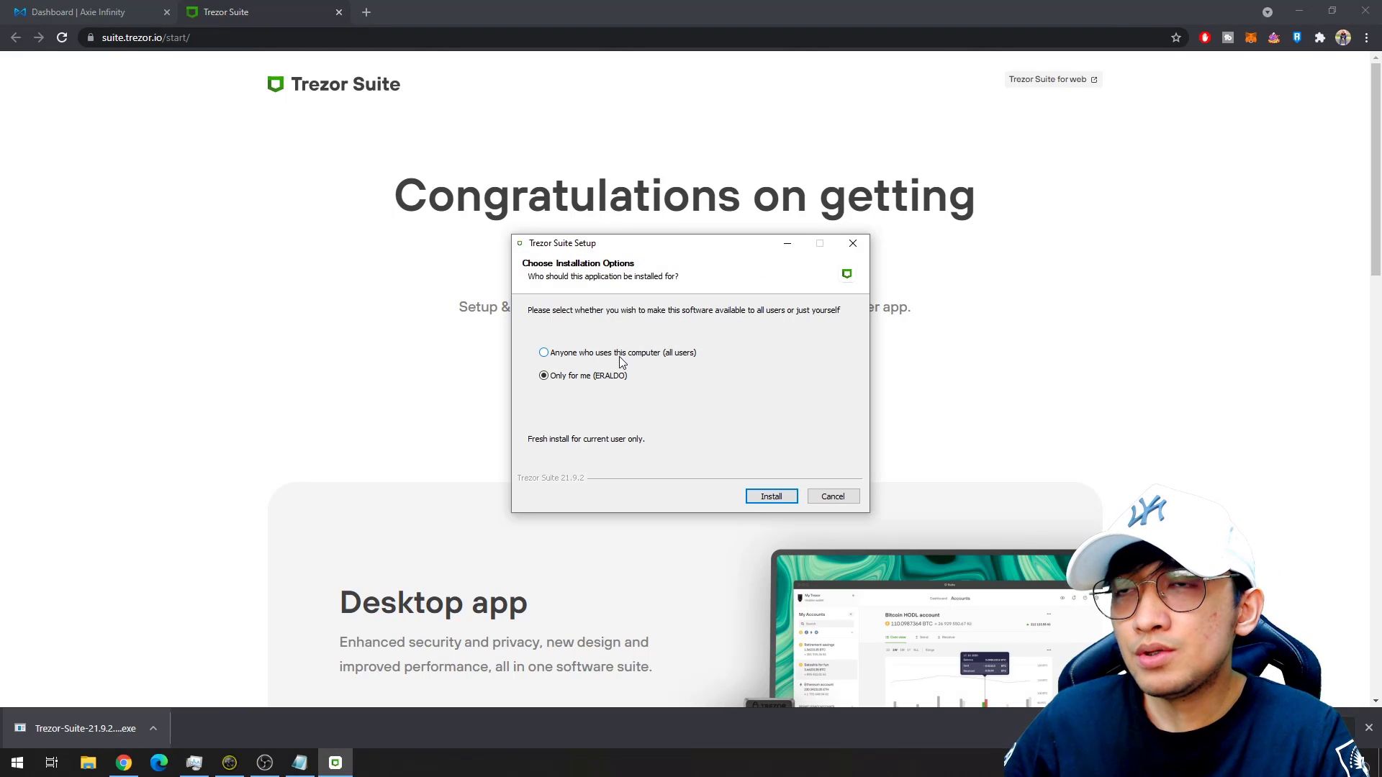
click(770, 496)
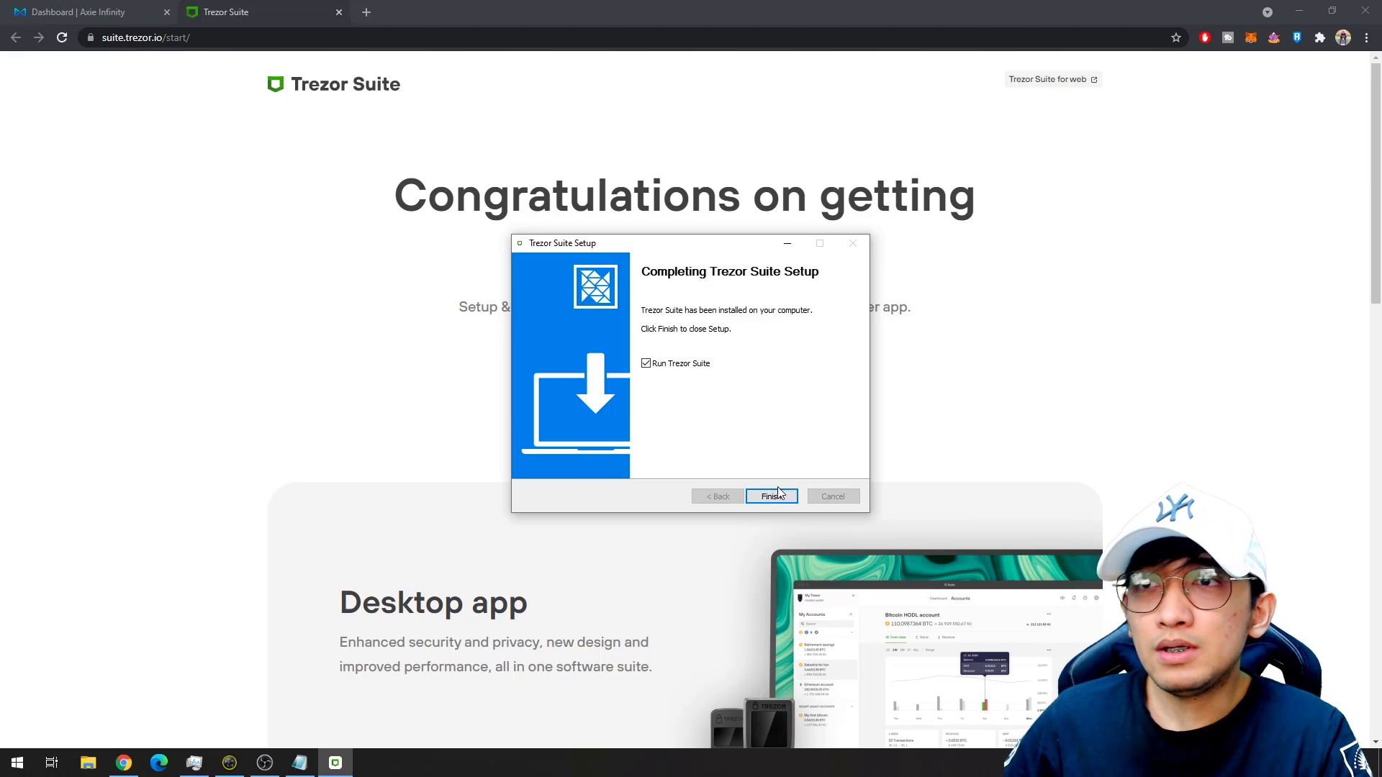
click(785, 495)
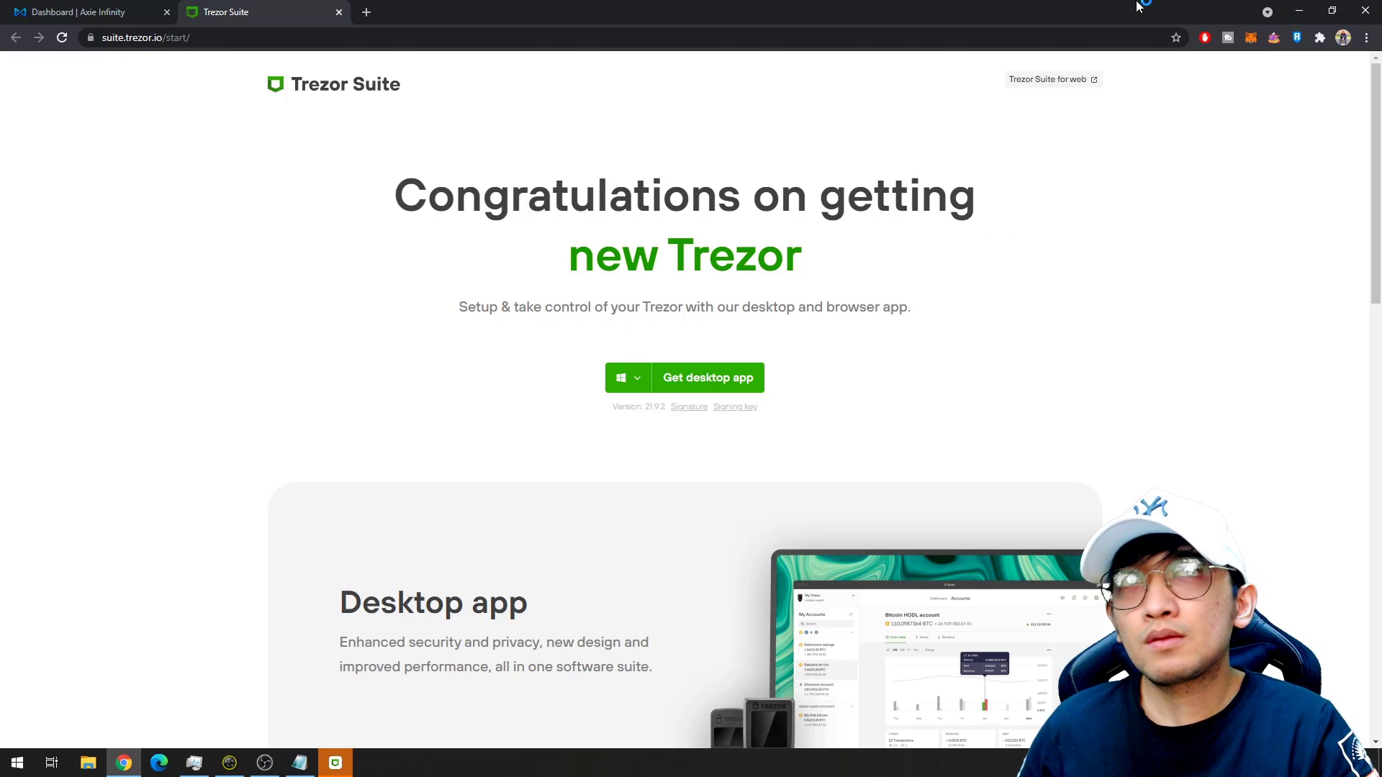
Bring up Trezor Suite, turn off anonymous data collection, confirm, and maximize the window.
click(1299, 10)
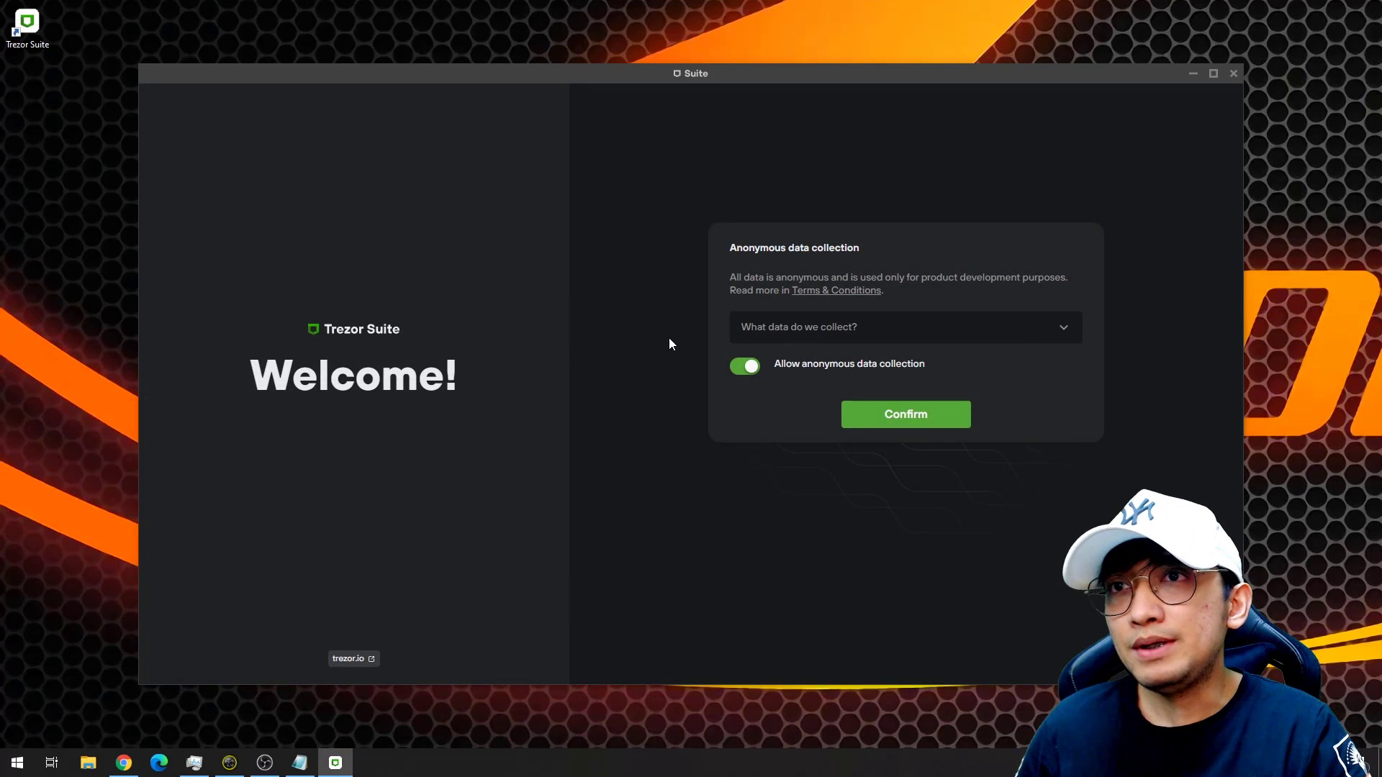
click(763, 333)
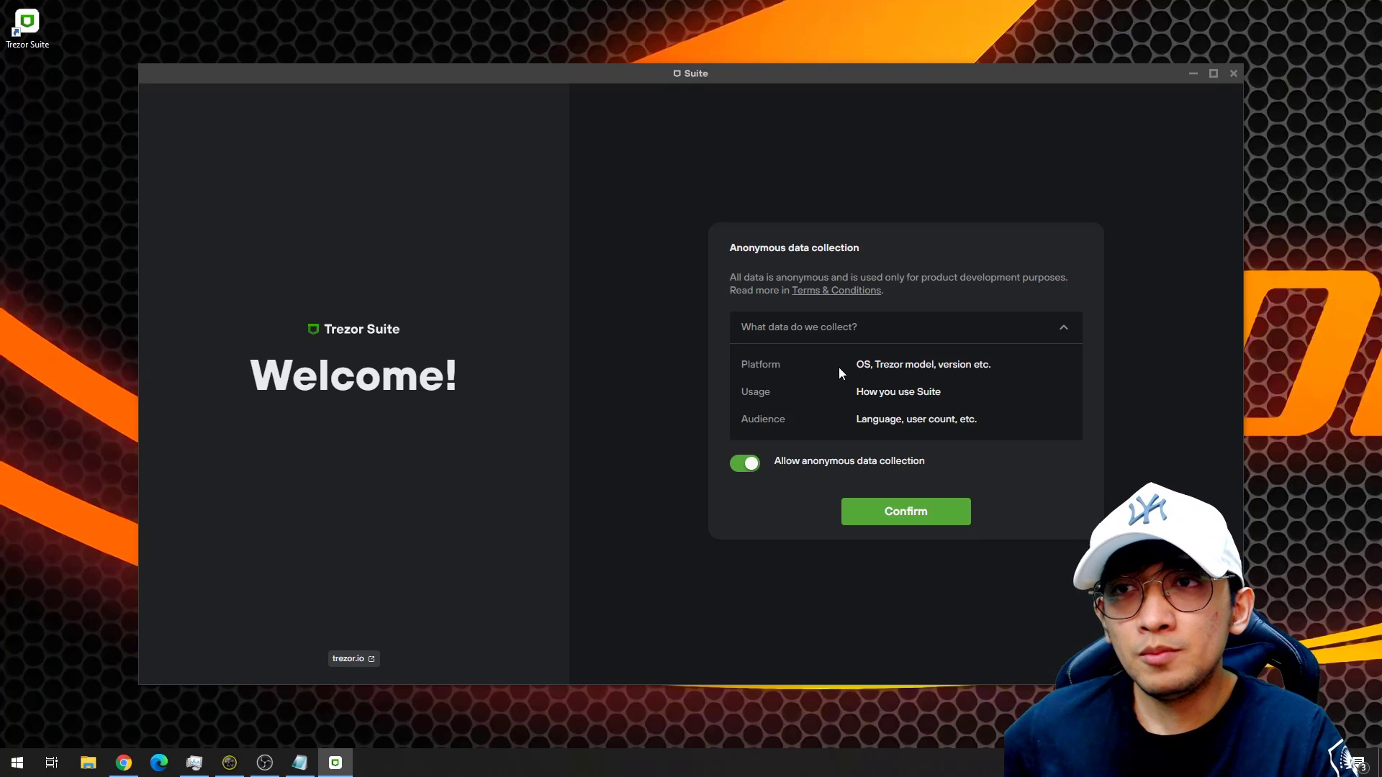
click(729, 465)
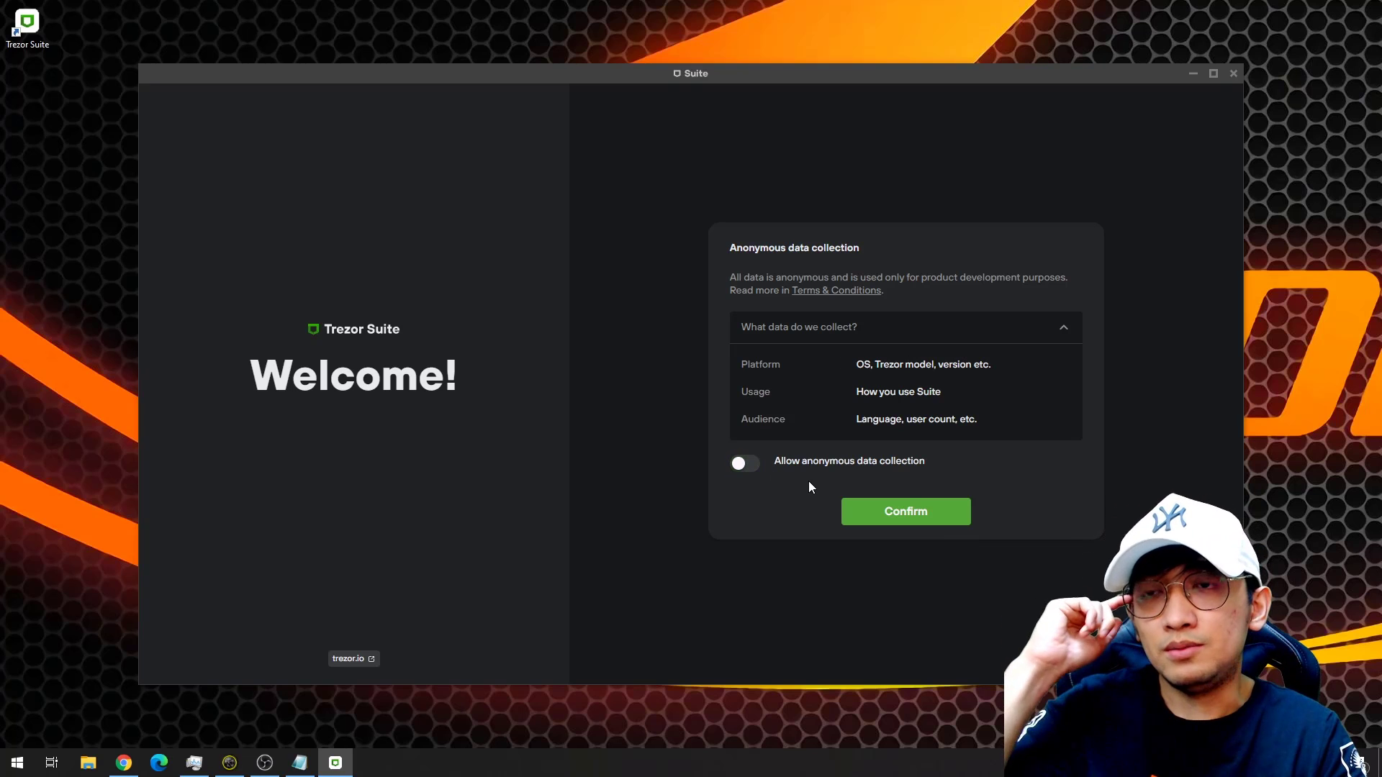
click(881, 512)
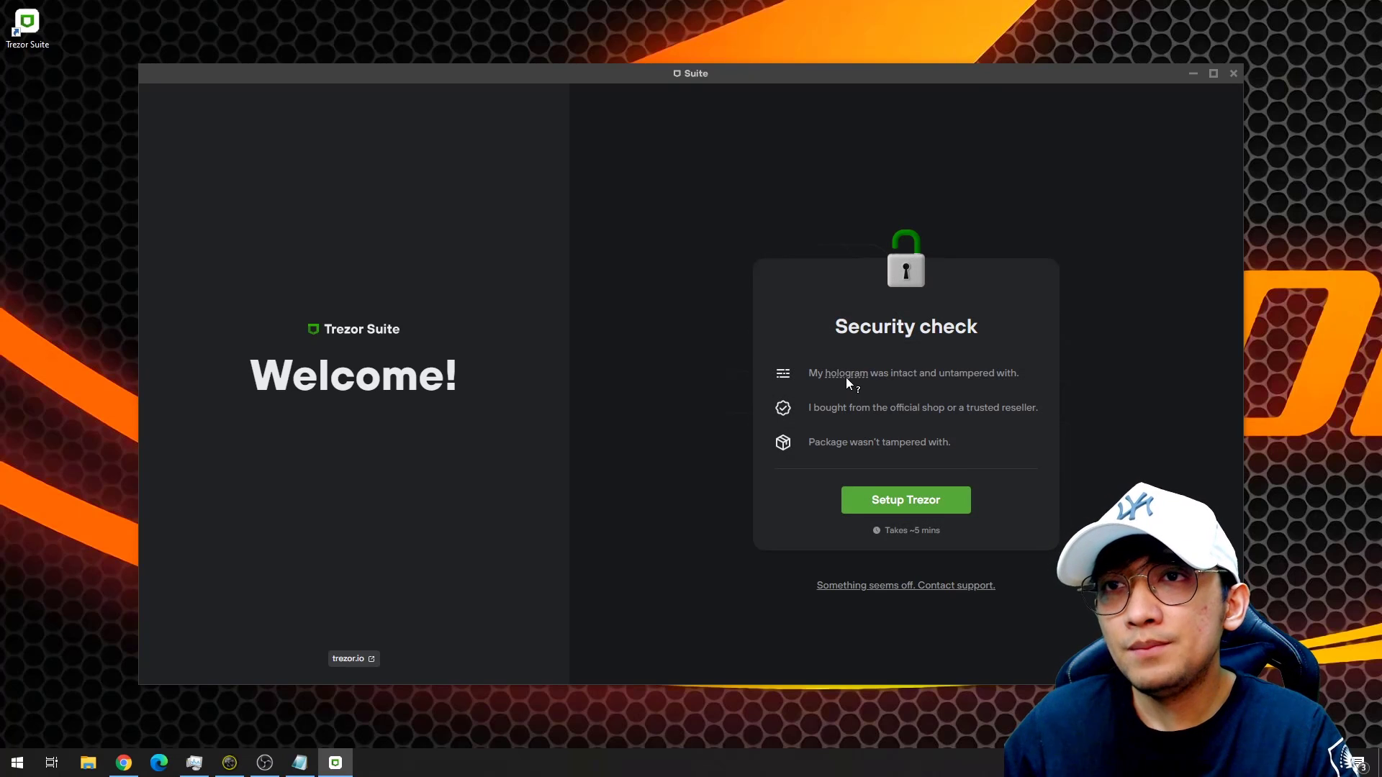
mouse_move(847, 378)
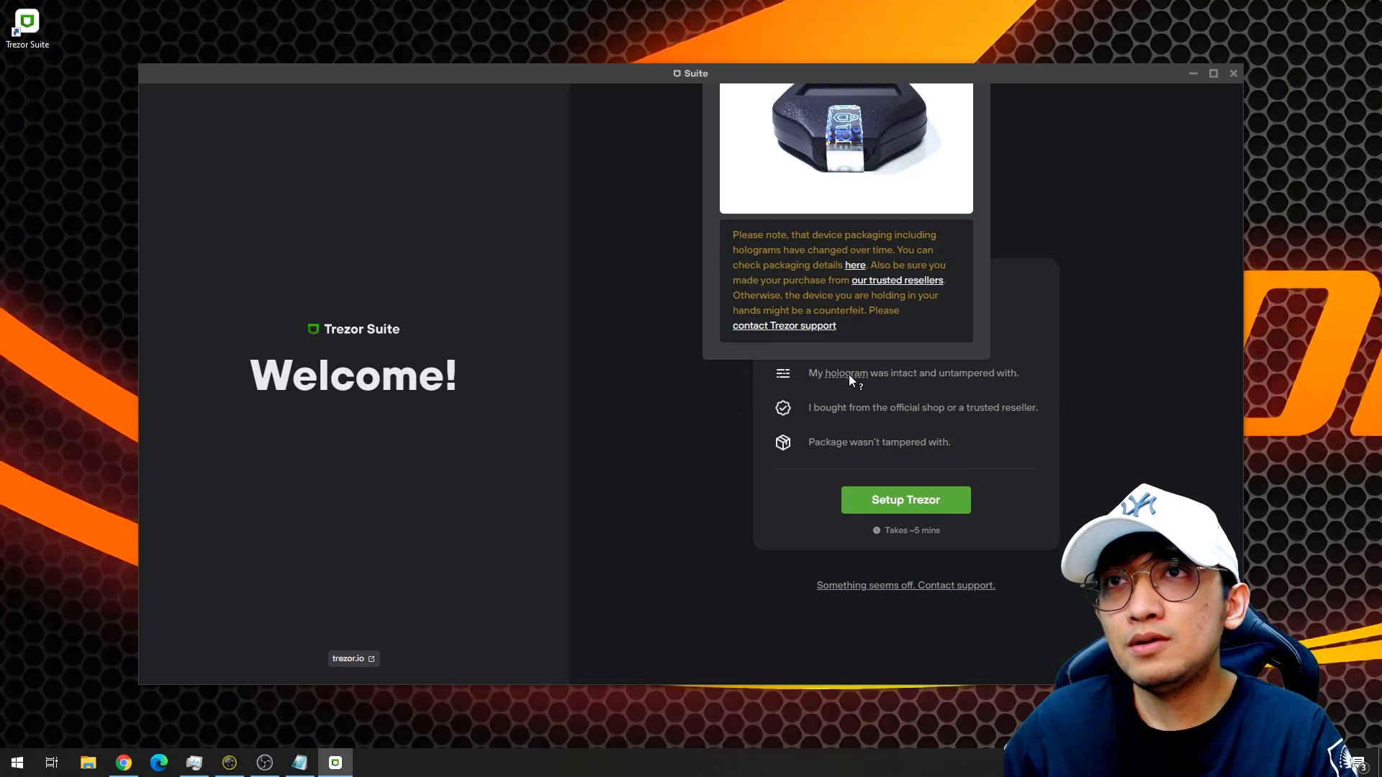
click(1213, 73)
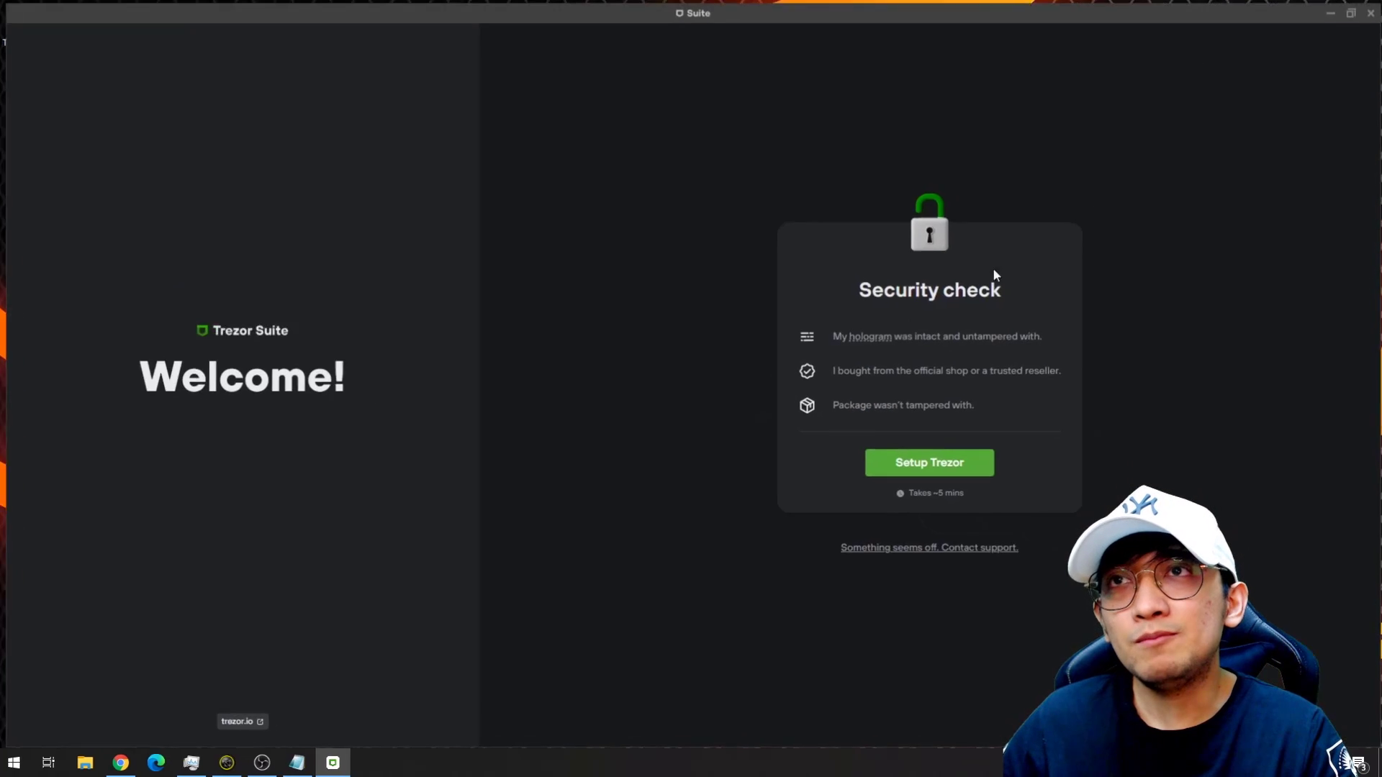
mouse_move(871, 338)
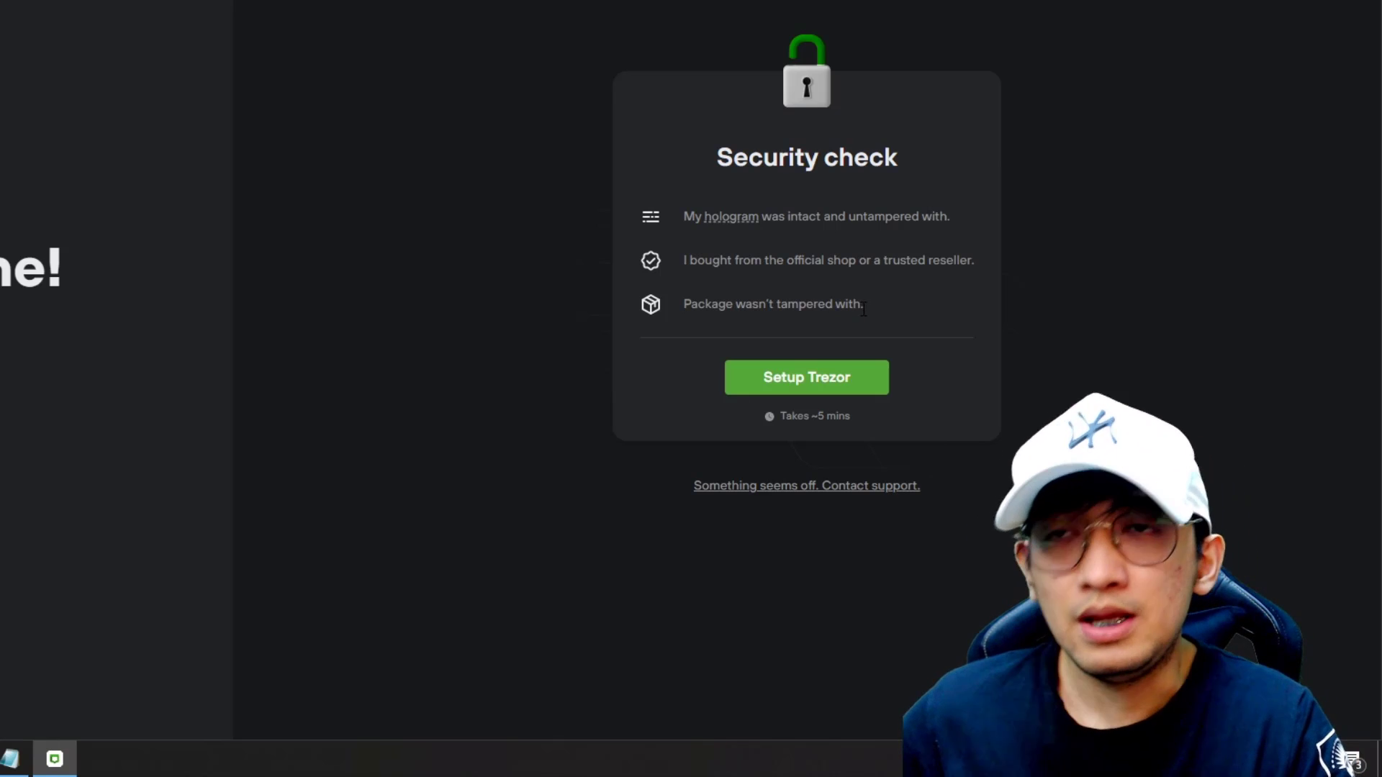
Begin Trezor setup and install firmware 2.4.2 until it reports Completed.
click(853, 381)
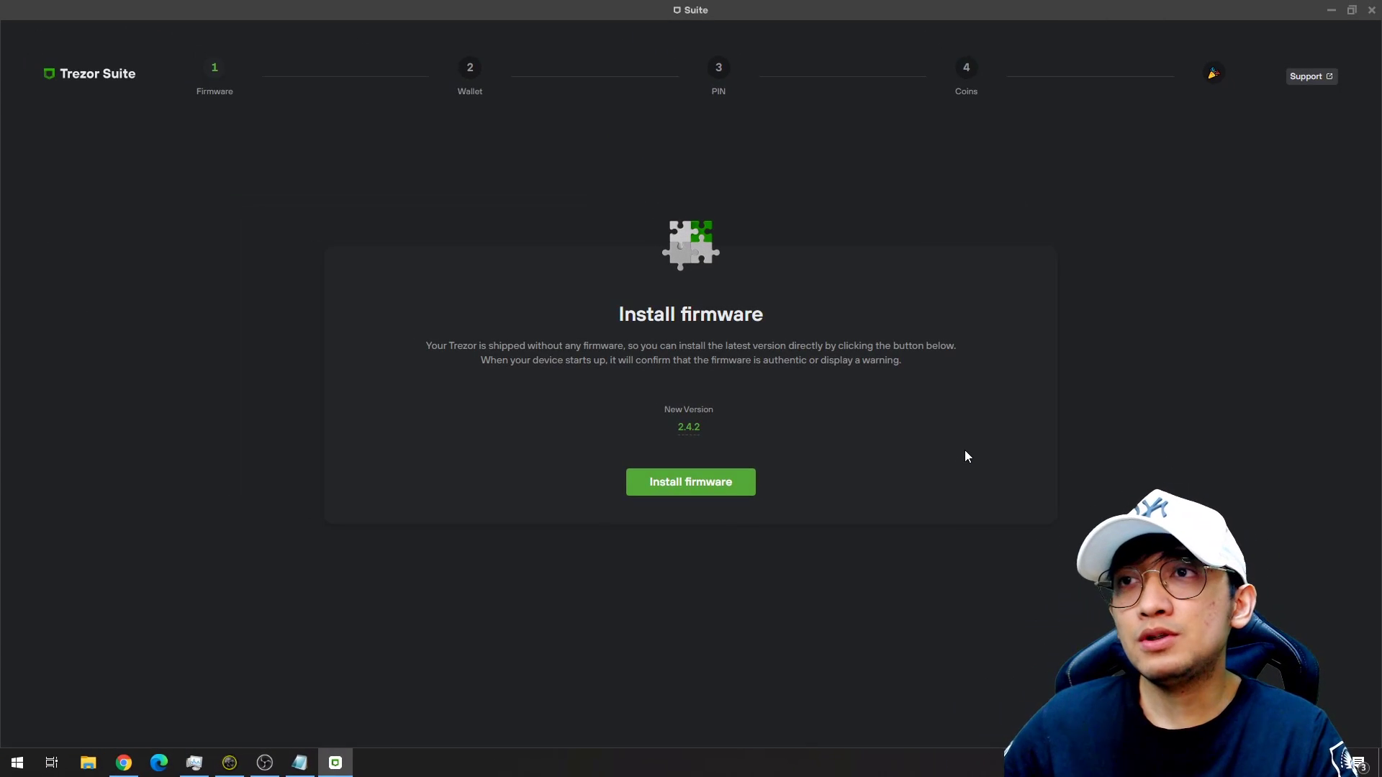
click(727, 482)
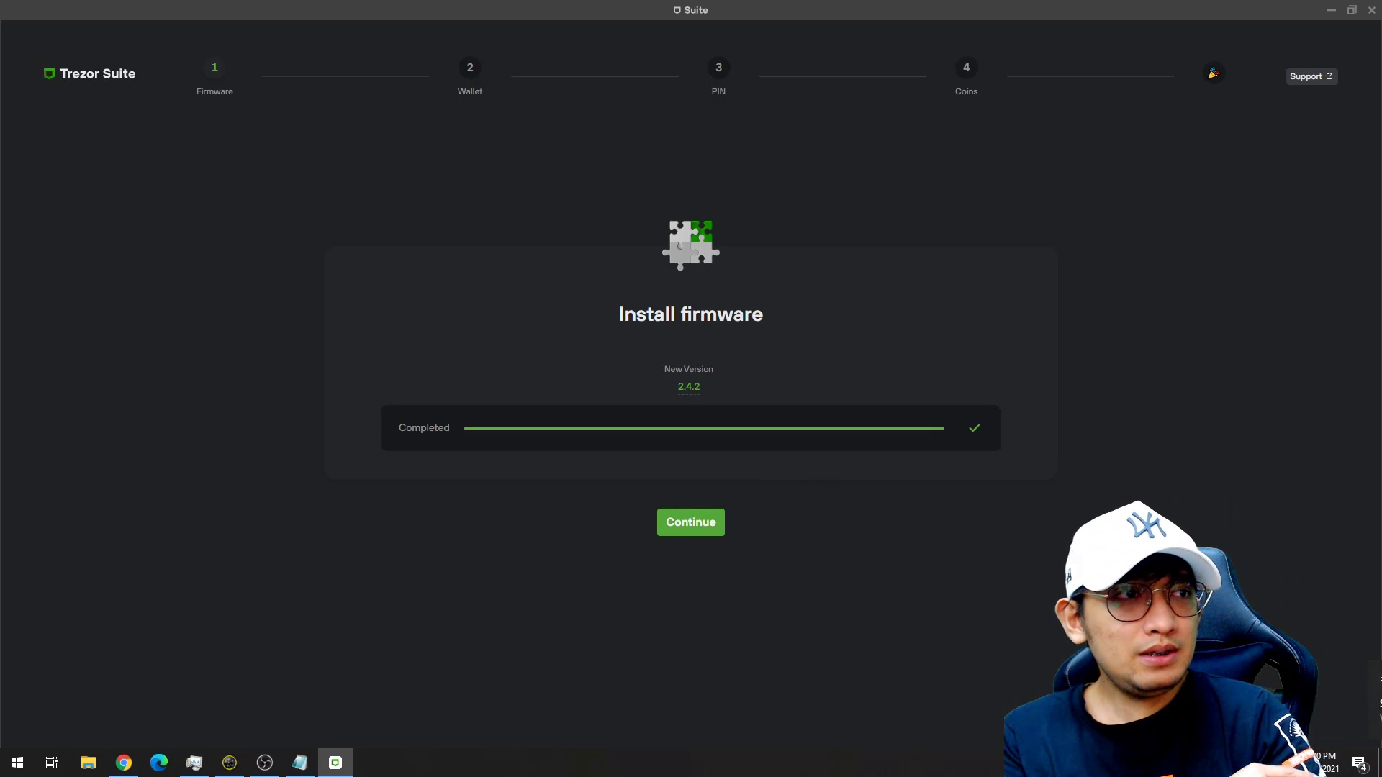
key(alt+Tab)
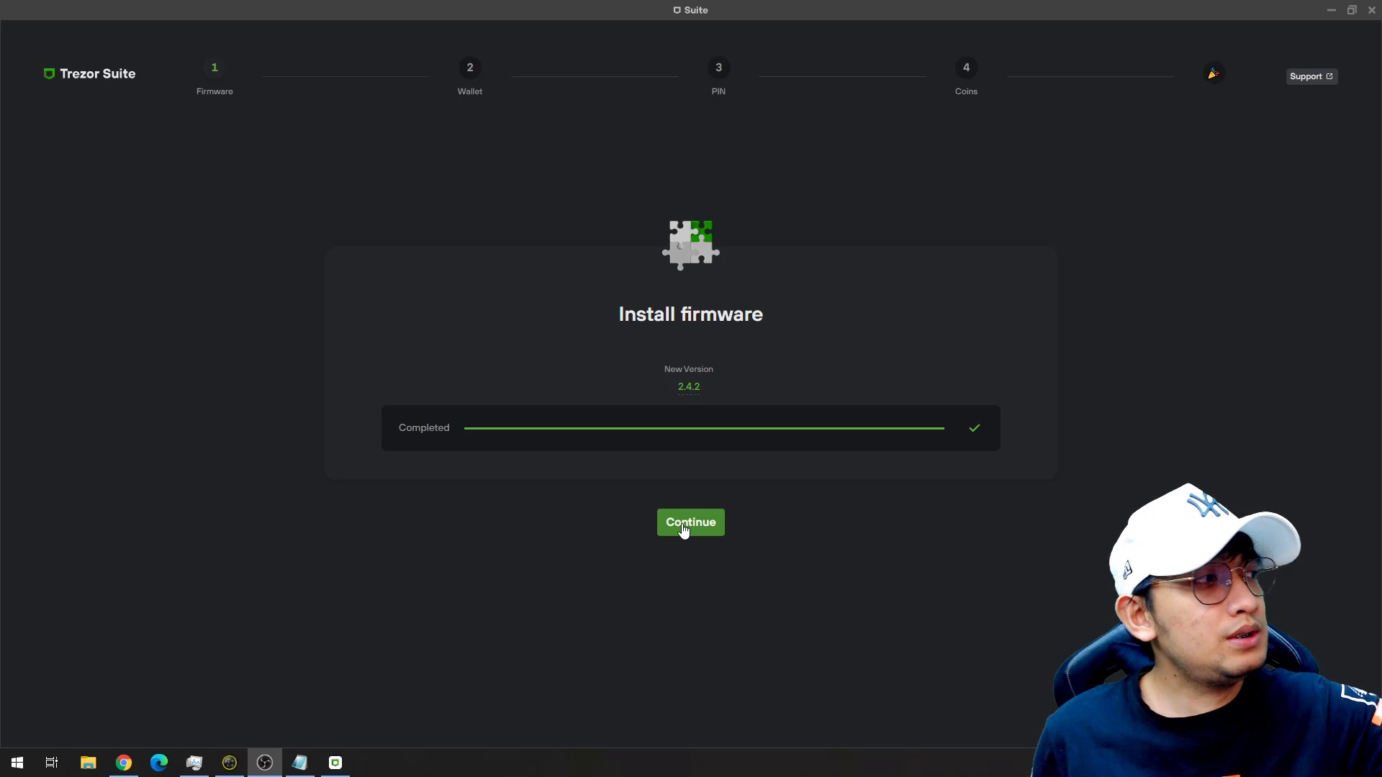
Continue past firmware and create a new wallet using a Standard seed backup.
click(684, 530)
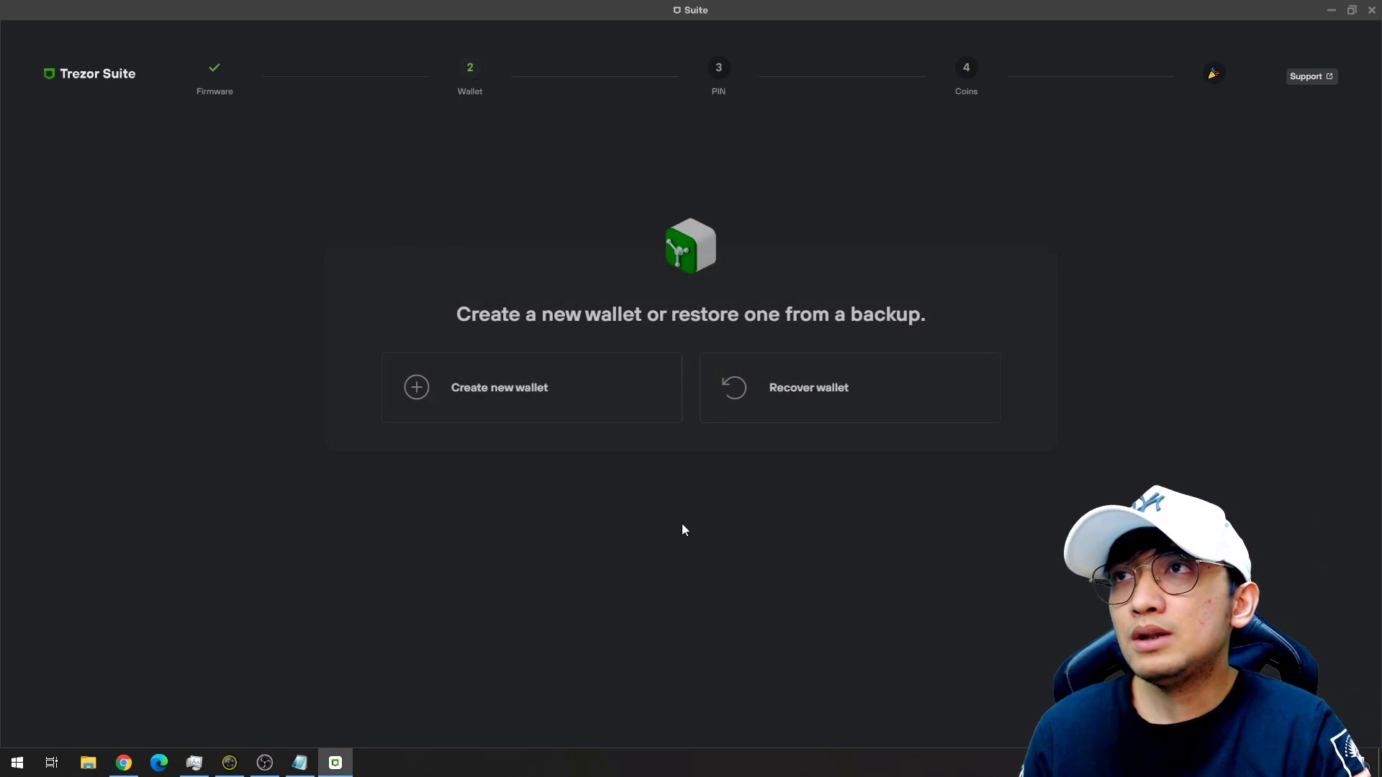
click(565, 397)
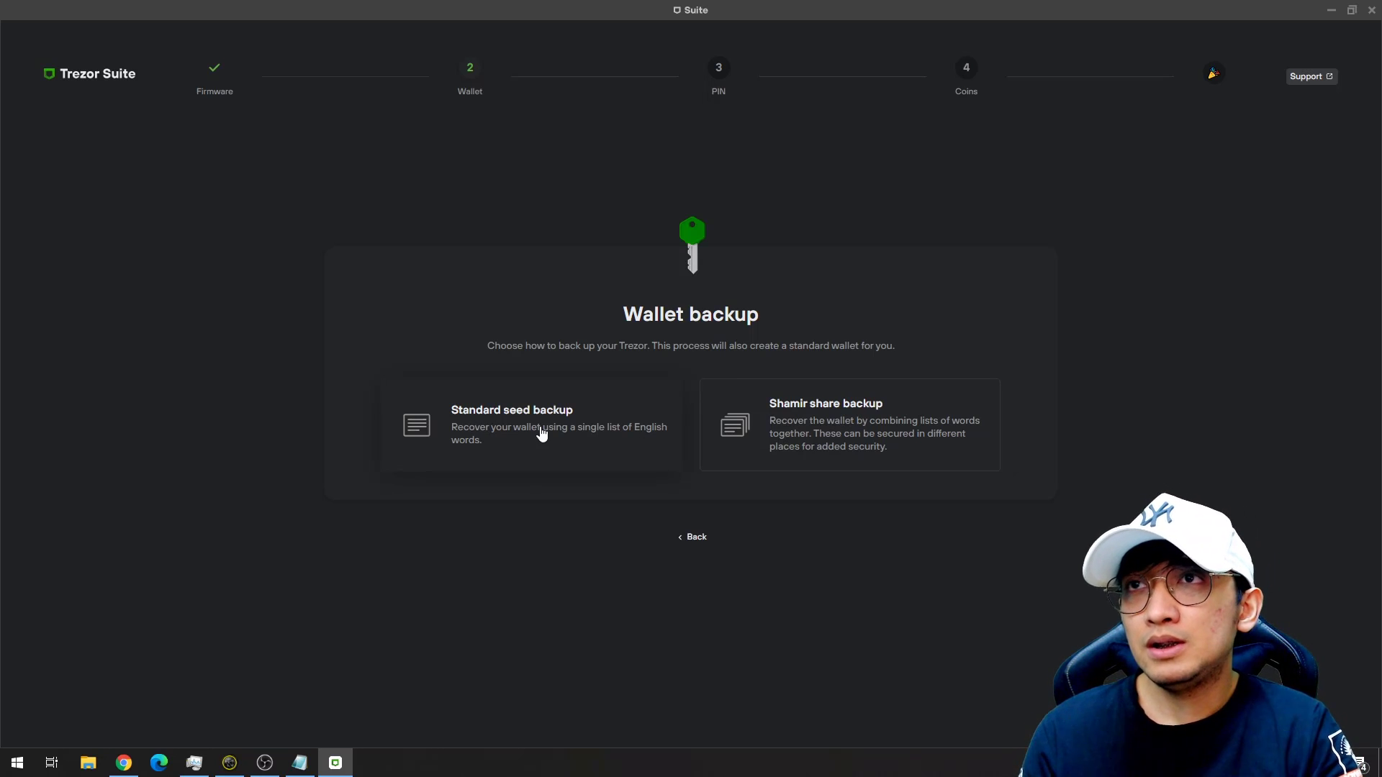
click(569, 387)
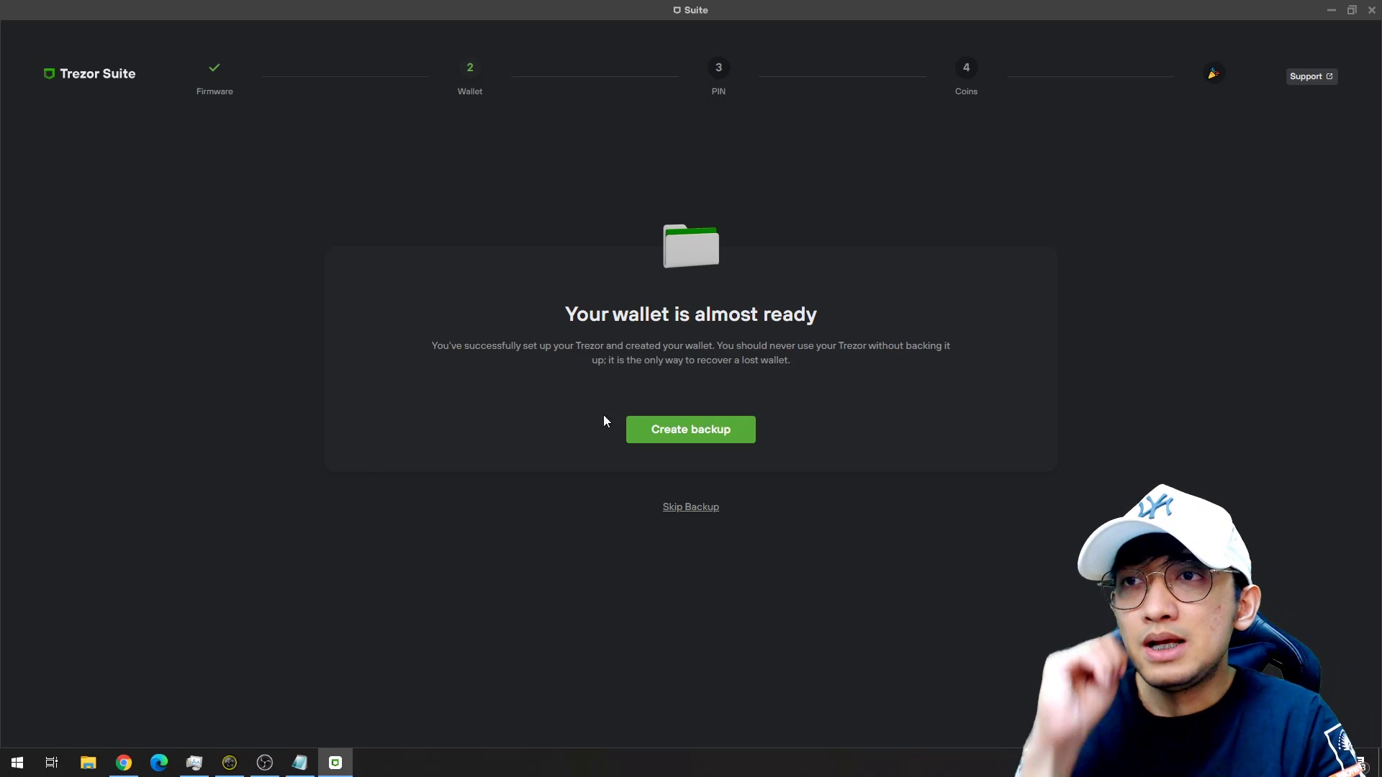
Accept the three backup rules (check before sending, never copy, keep secret) and begin the backup.
click(679, 431)
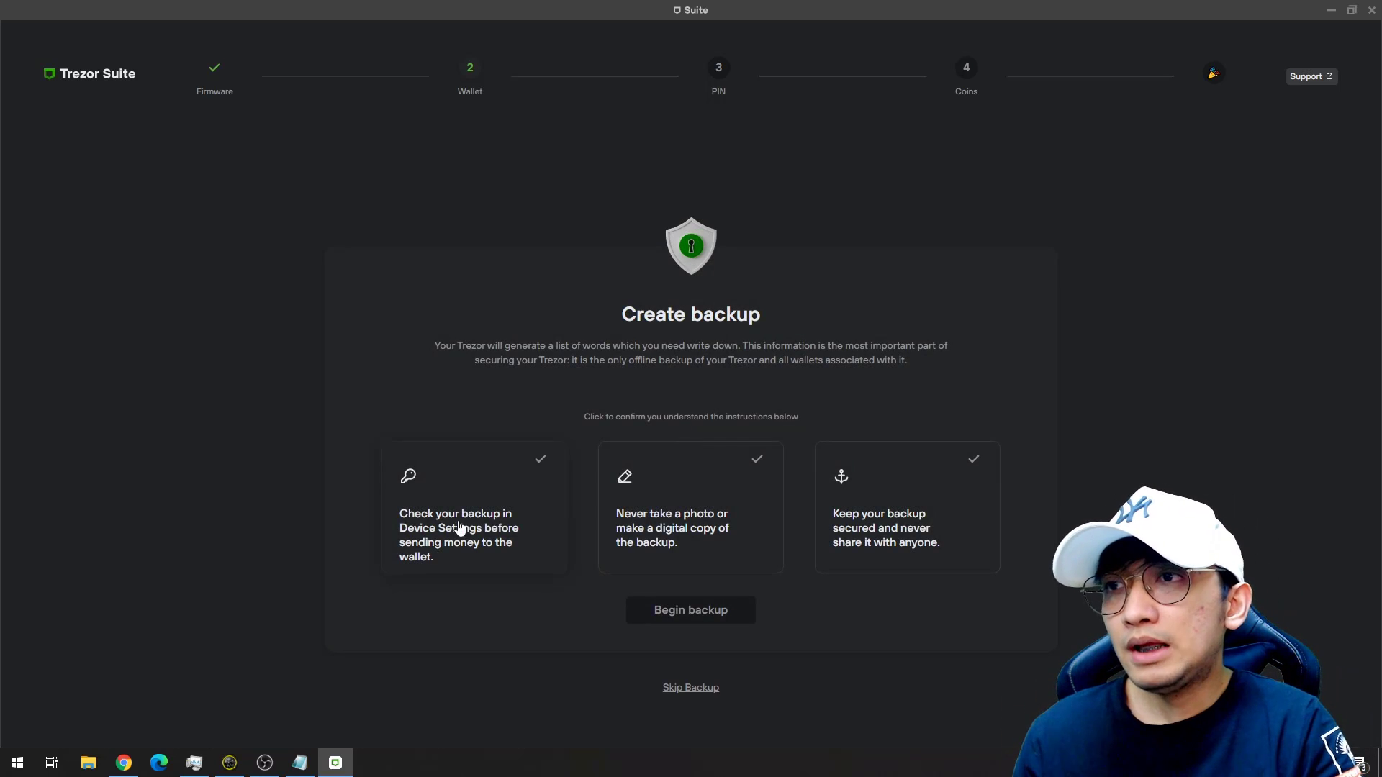
click(535, 471)
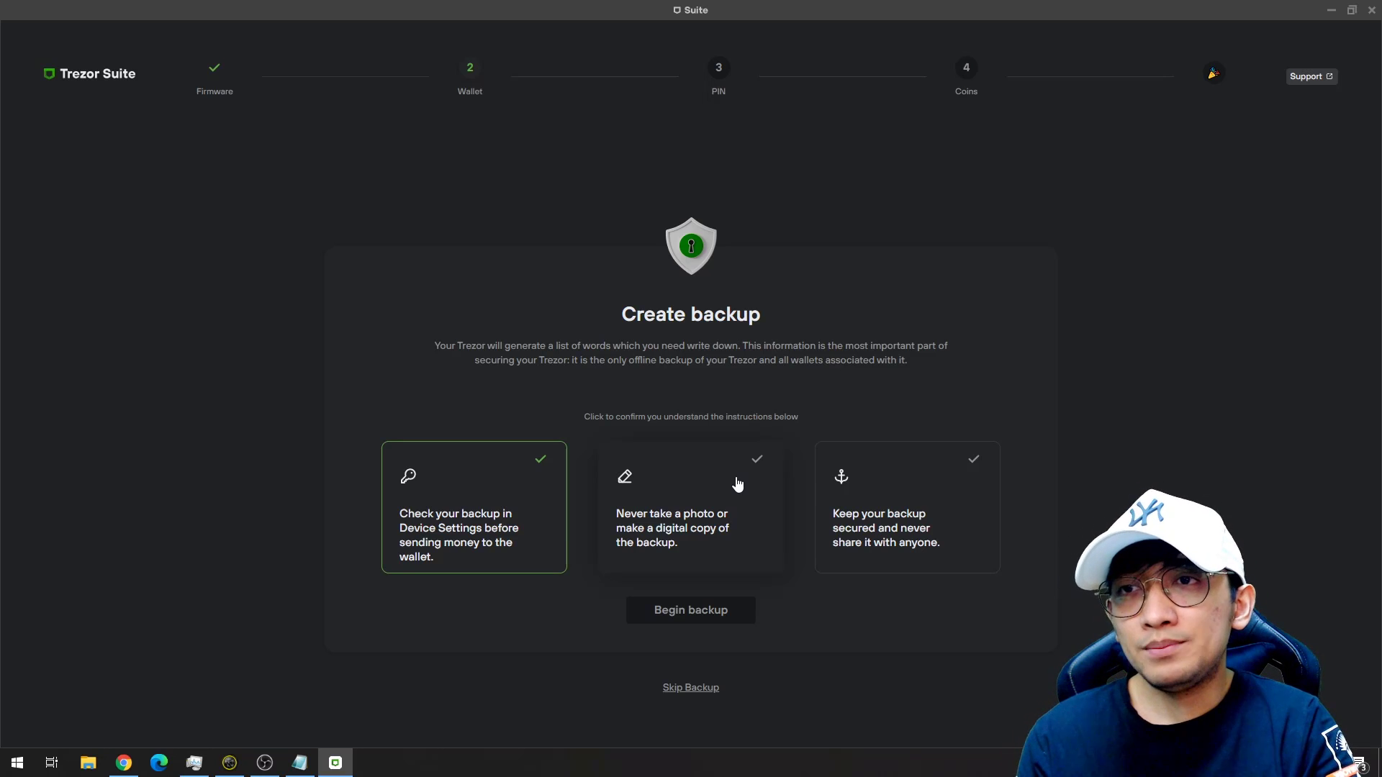
click(738, 483)
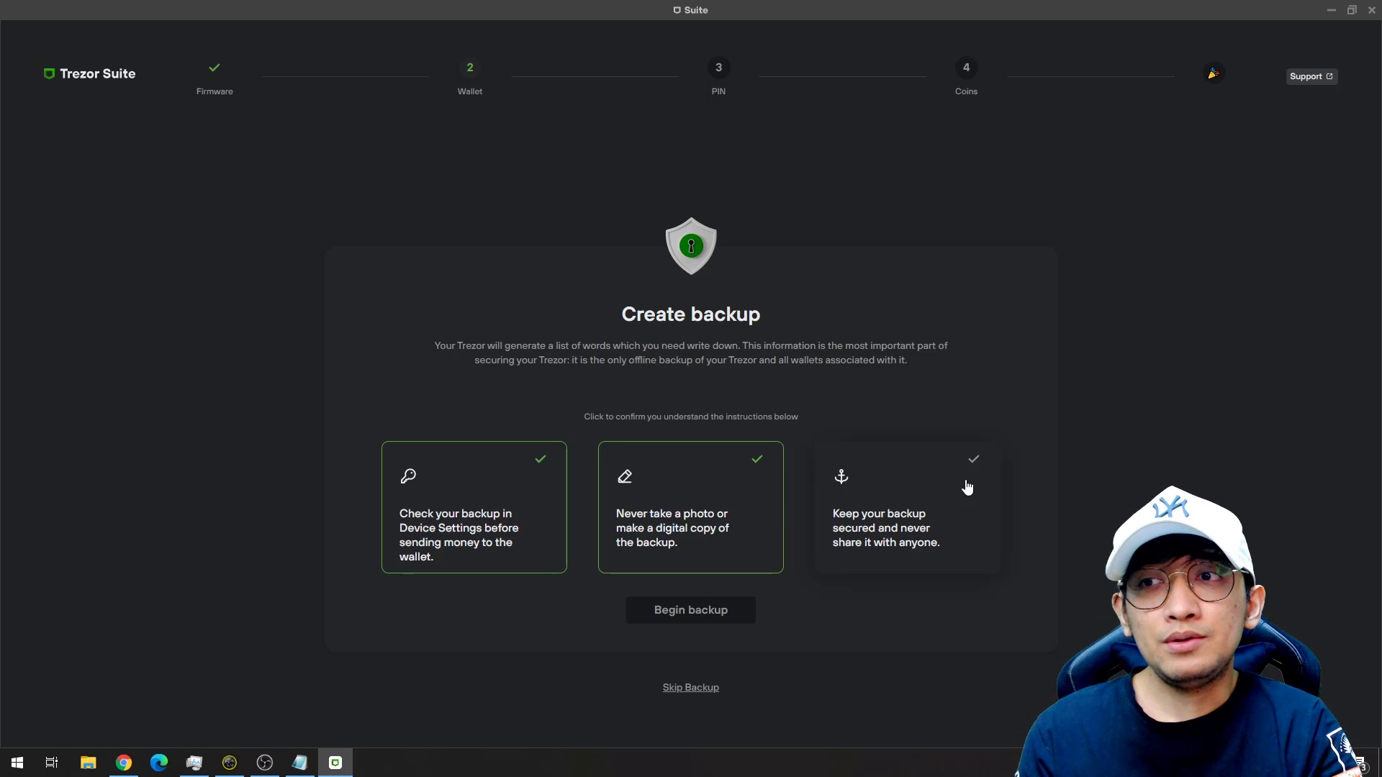
click(967, 487)
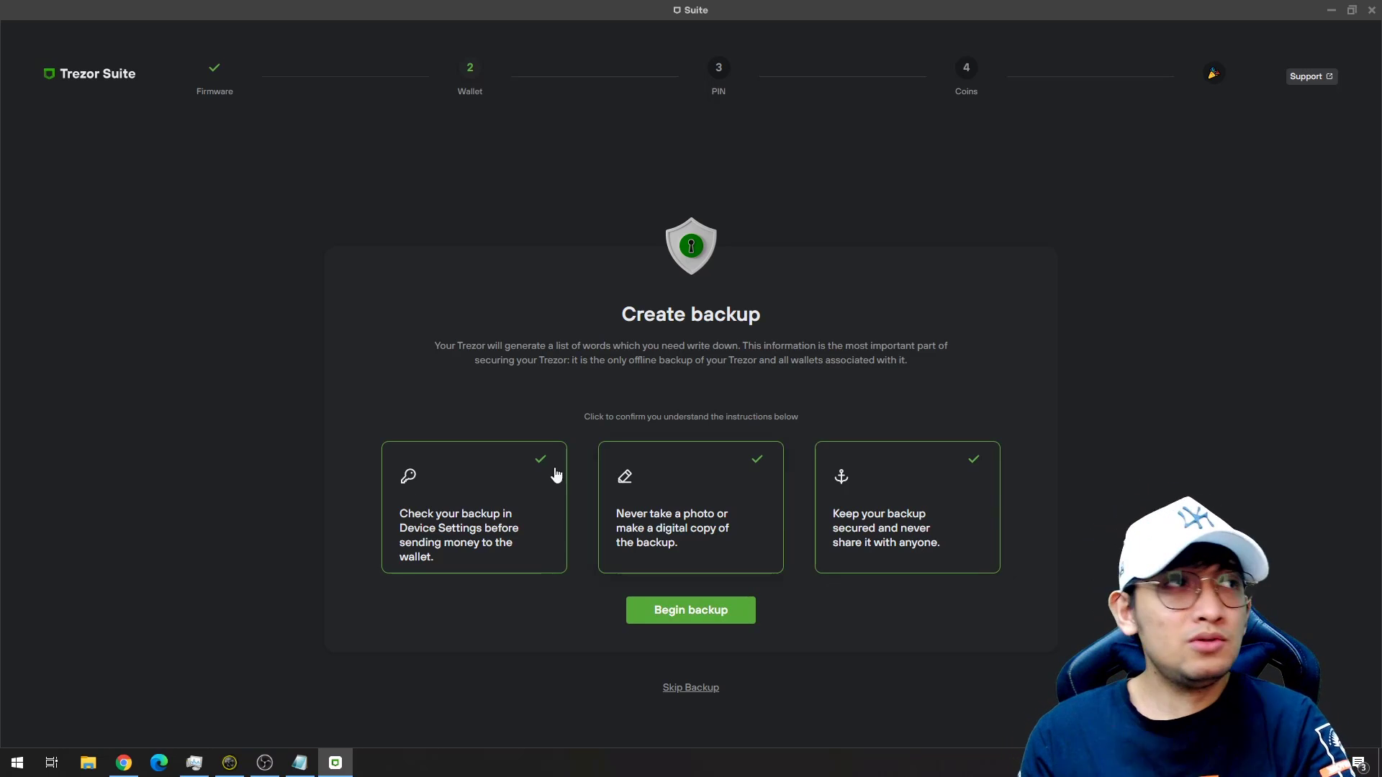
click(737, 611)
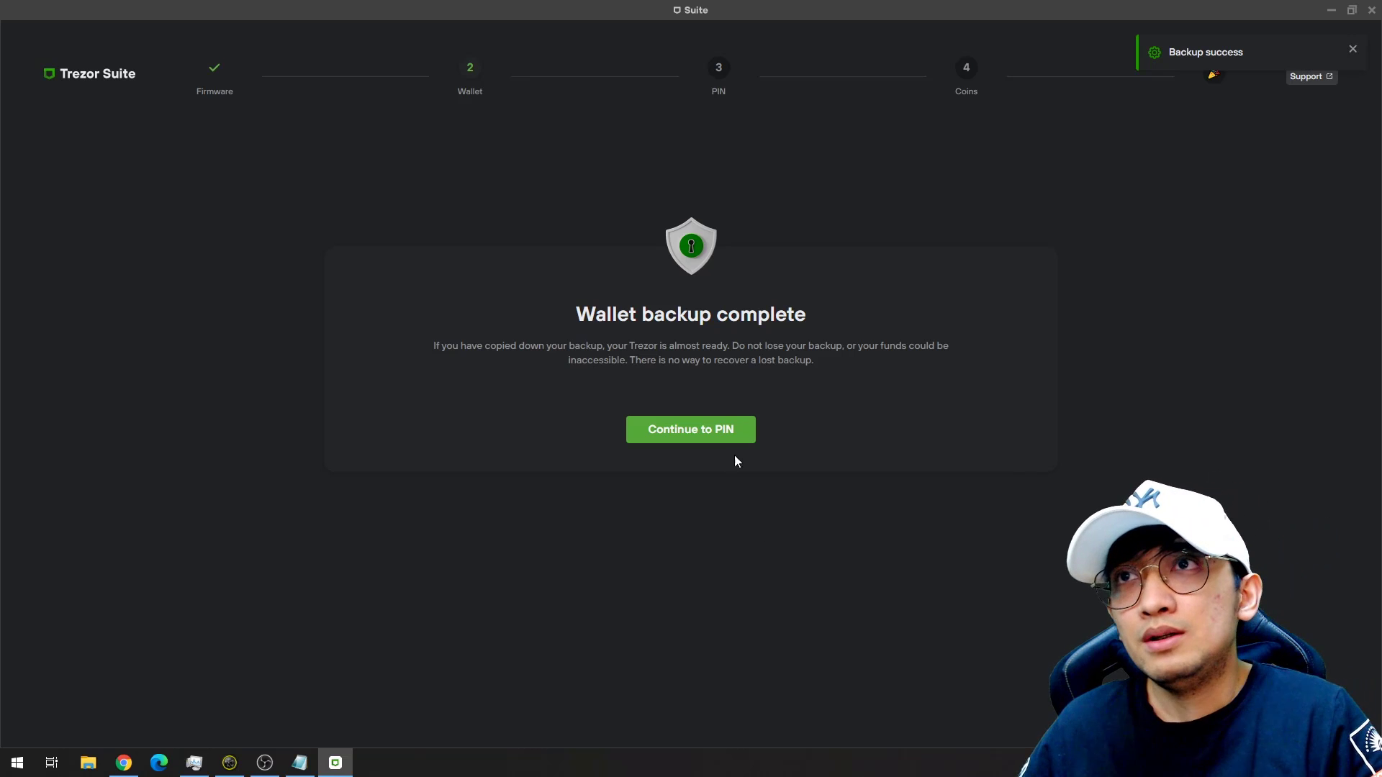
Go to the PIN step and set a PIN confirmed on the device.
click(720, 432)
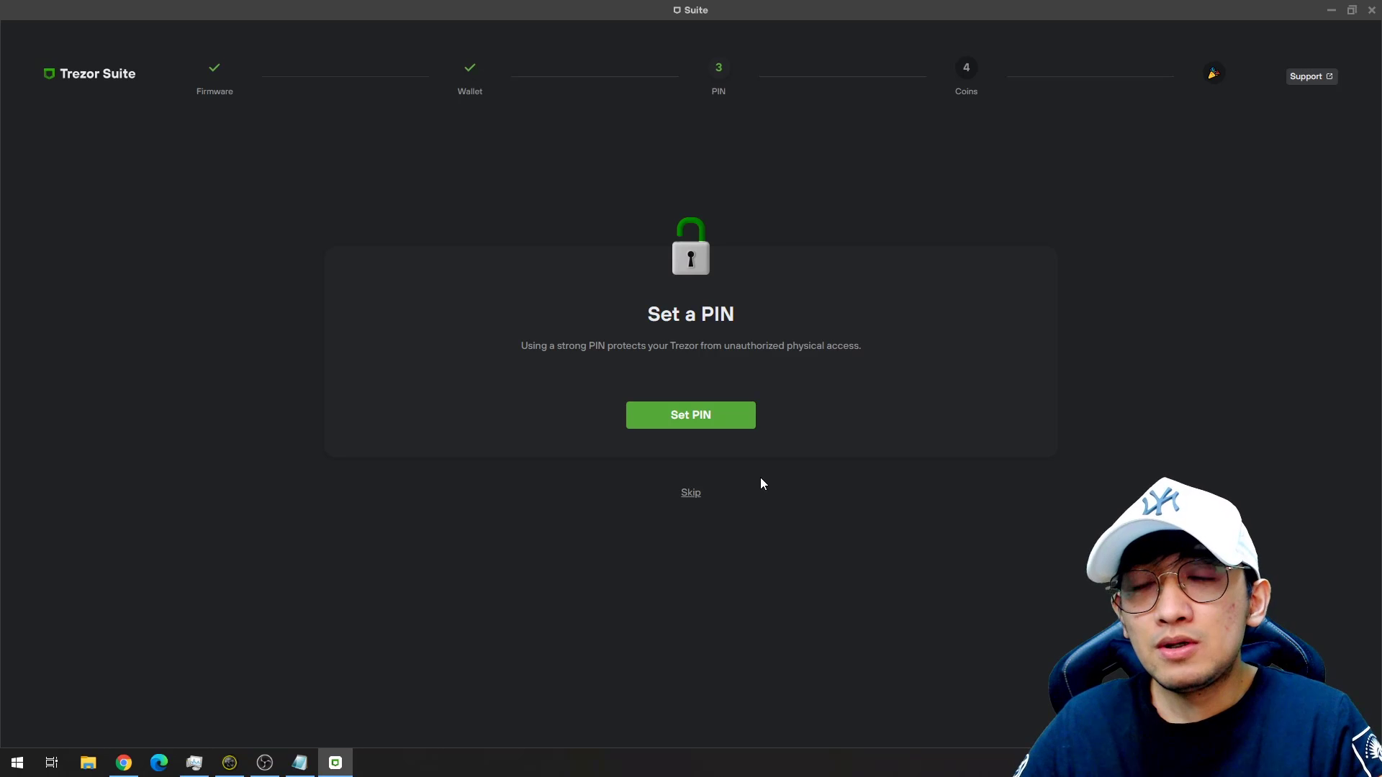
click(718, 426)
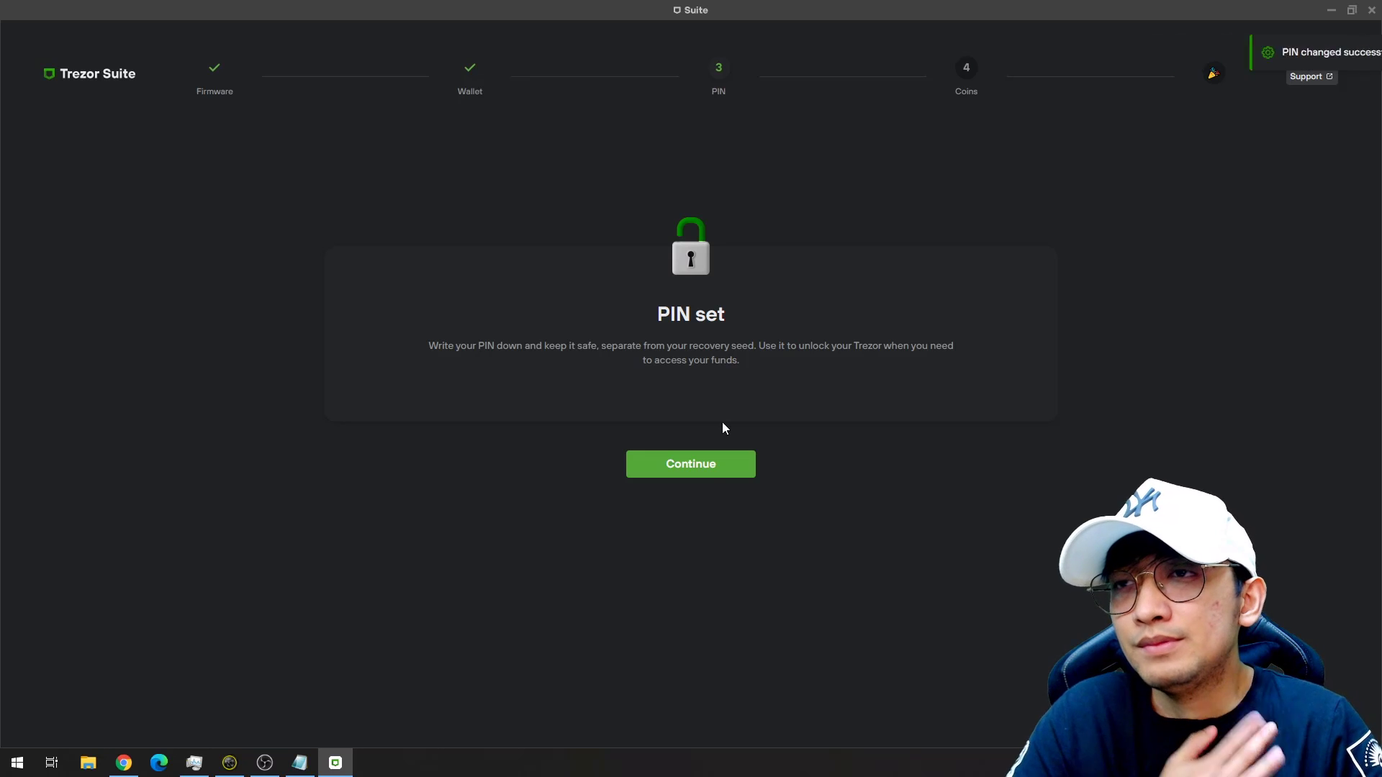
Activate Ethereum Classic, Ethereum and XRP (four of 13 coins active) and complete setup.
click(691, 465)
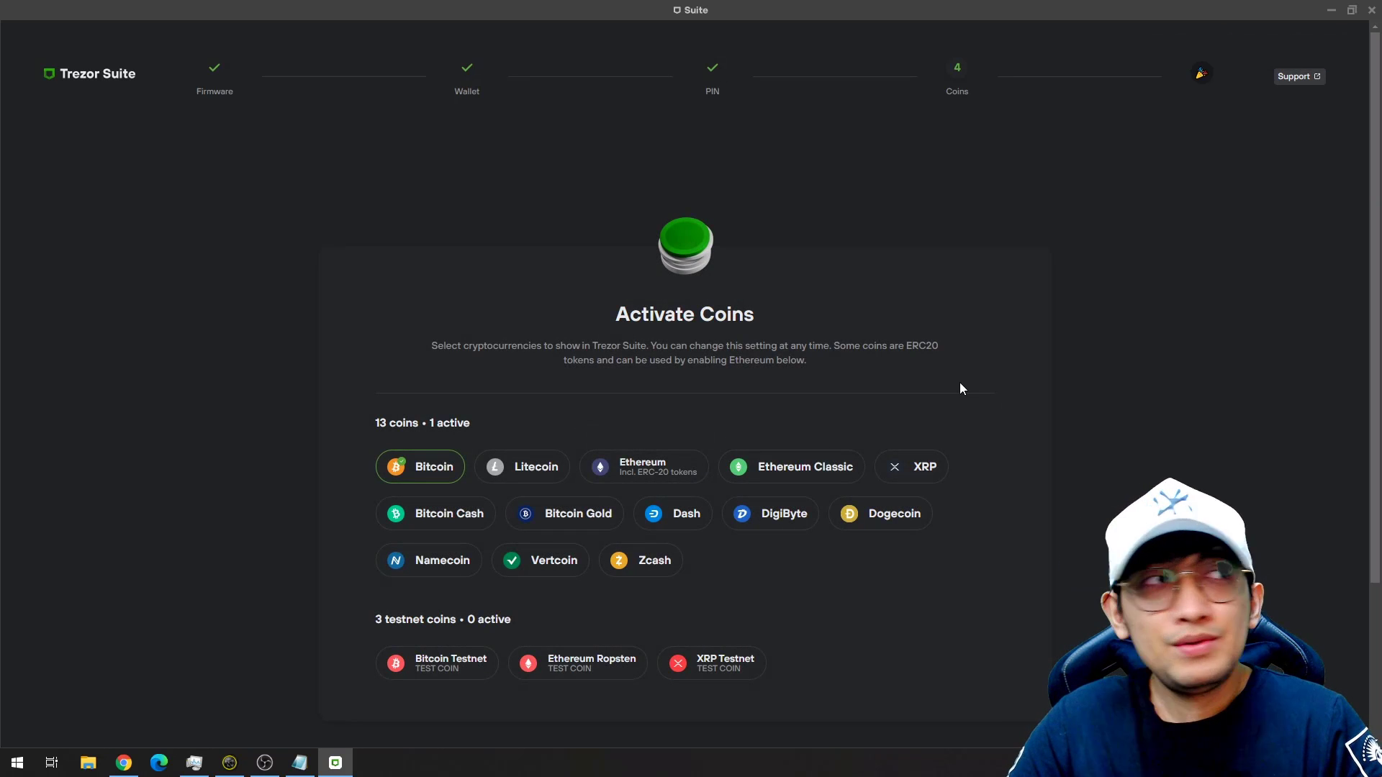
scroll(969, 385, down, 1)
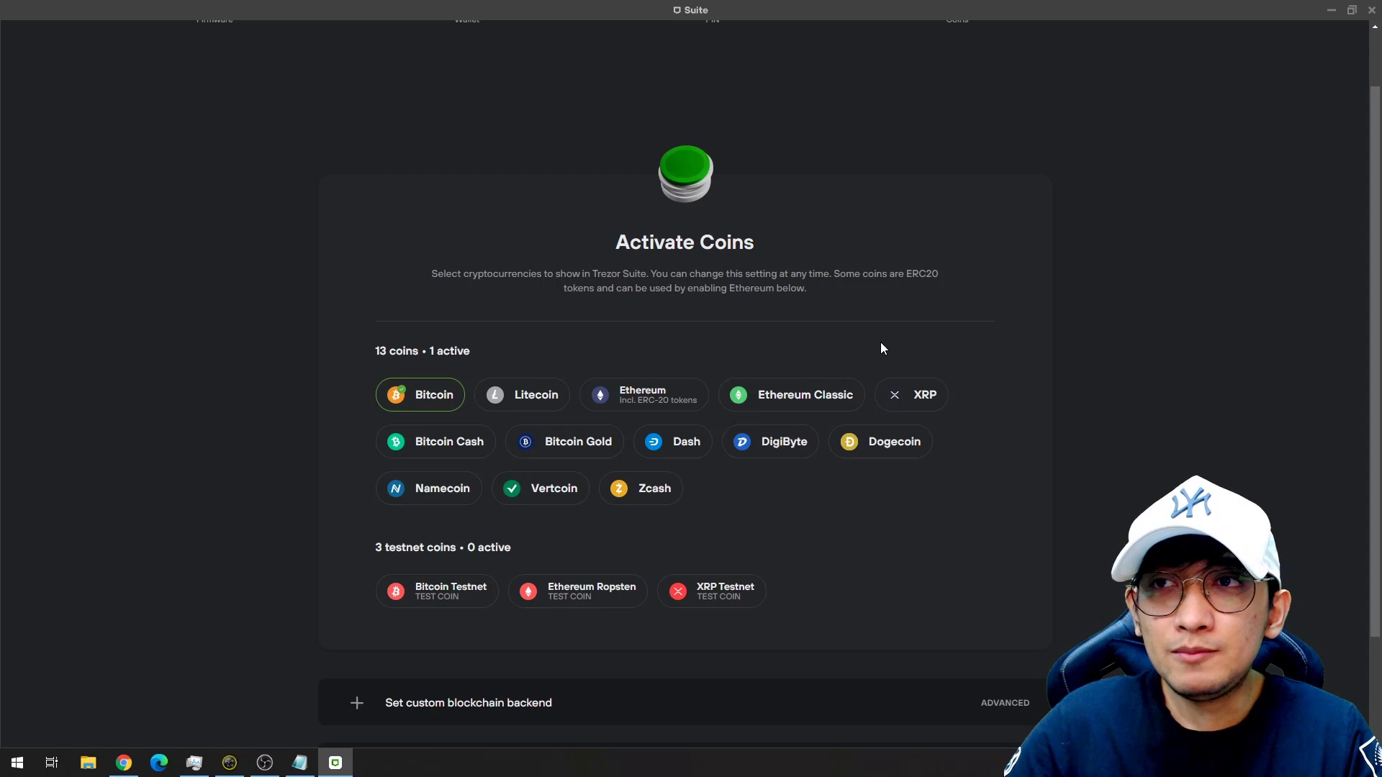
click(806, 395)
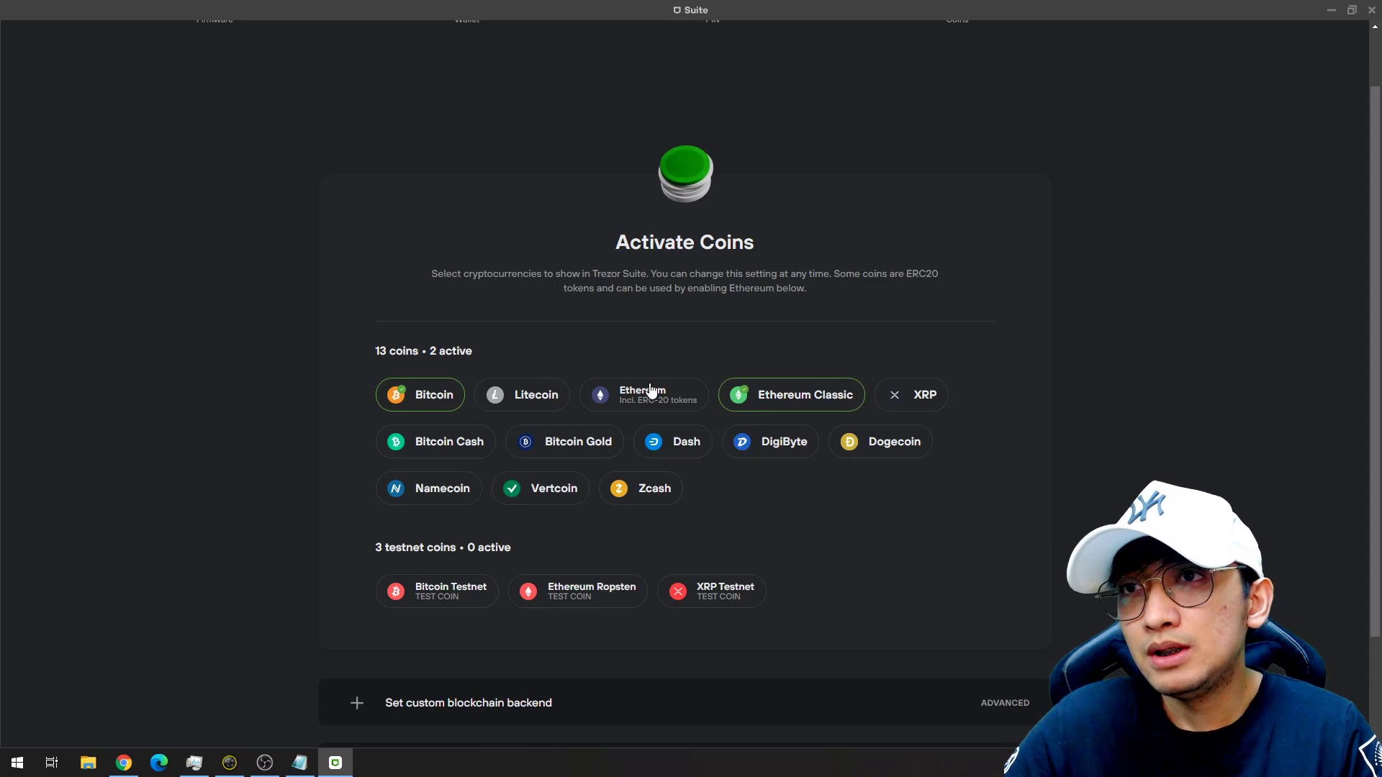
click(691, 396)
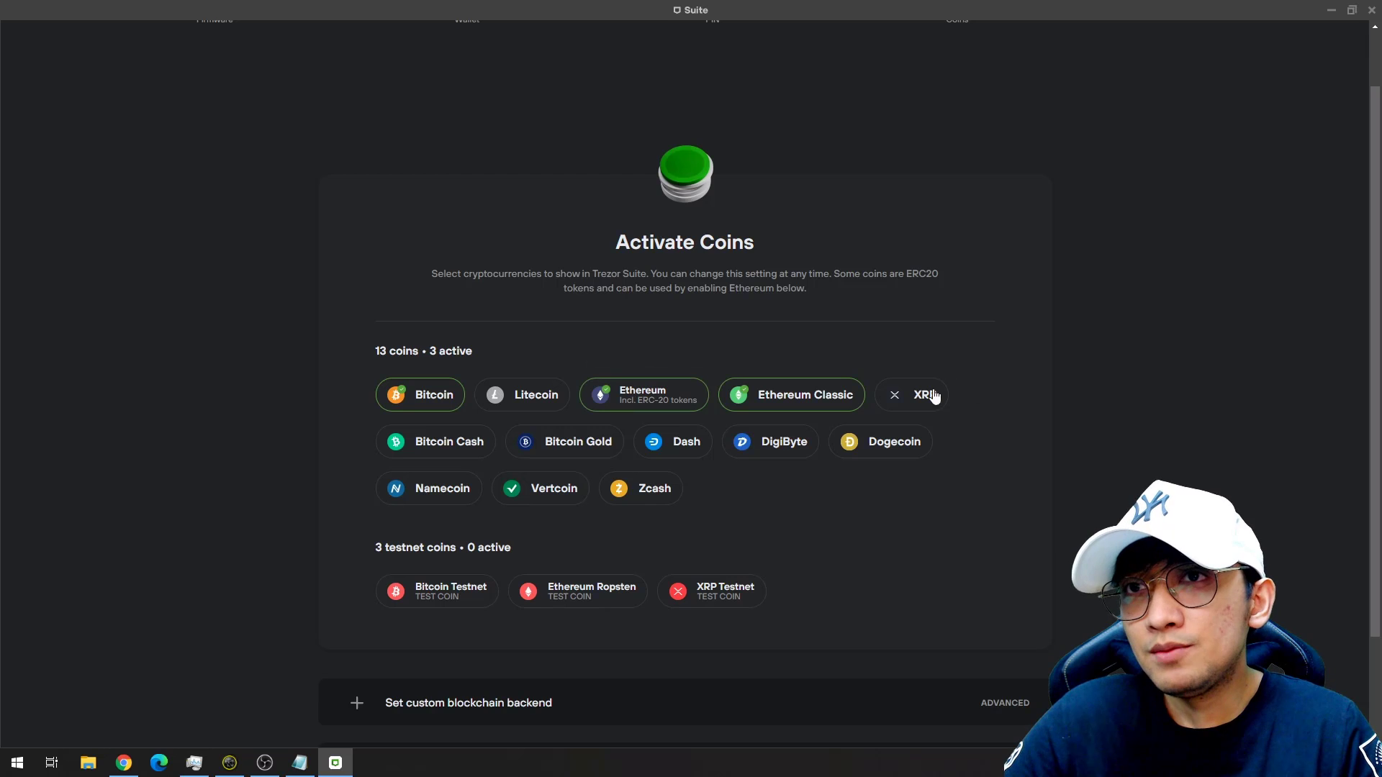
click(934, 396)
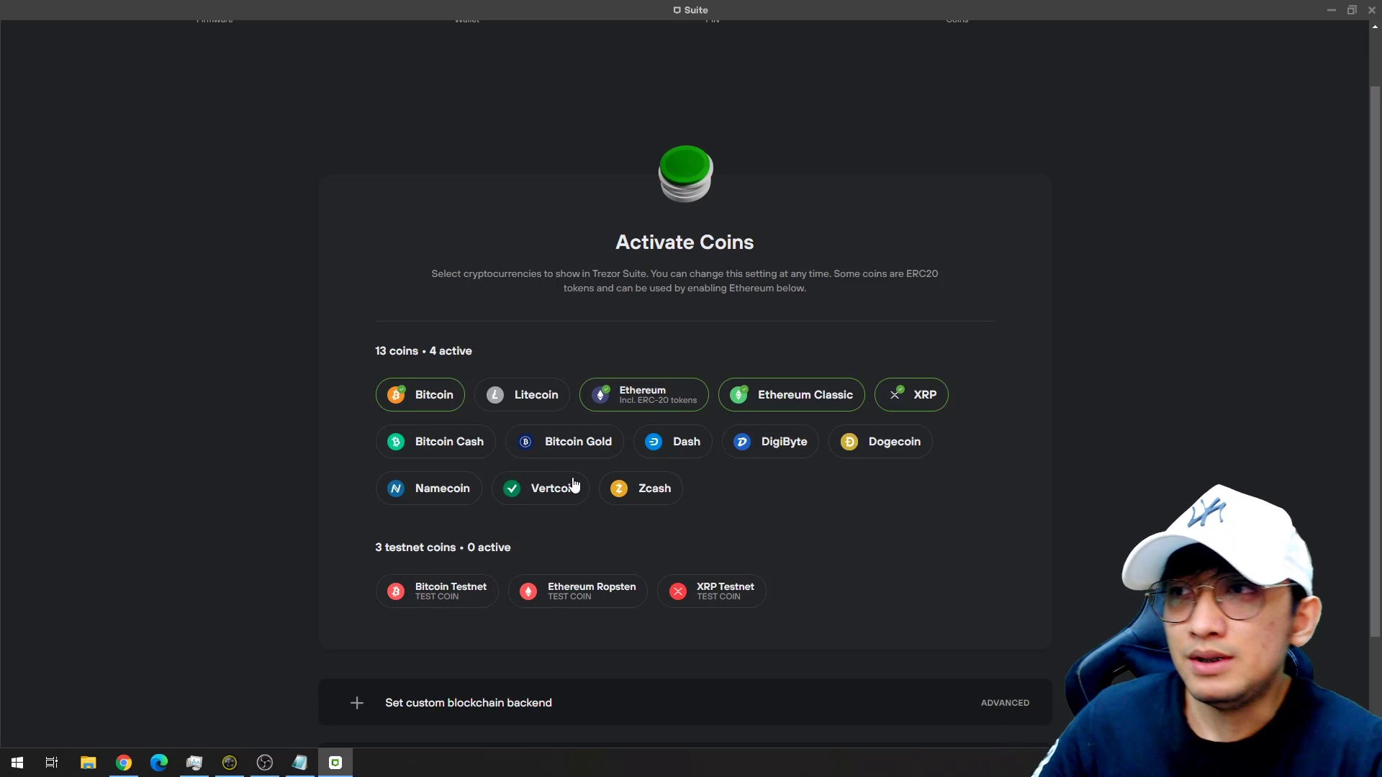
scroll(634, 479, down, 2)
scroll(653, 477, up, 2)
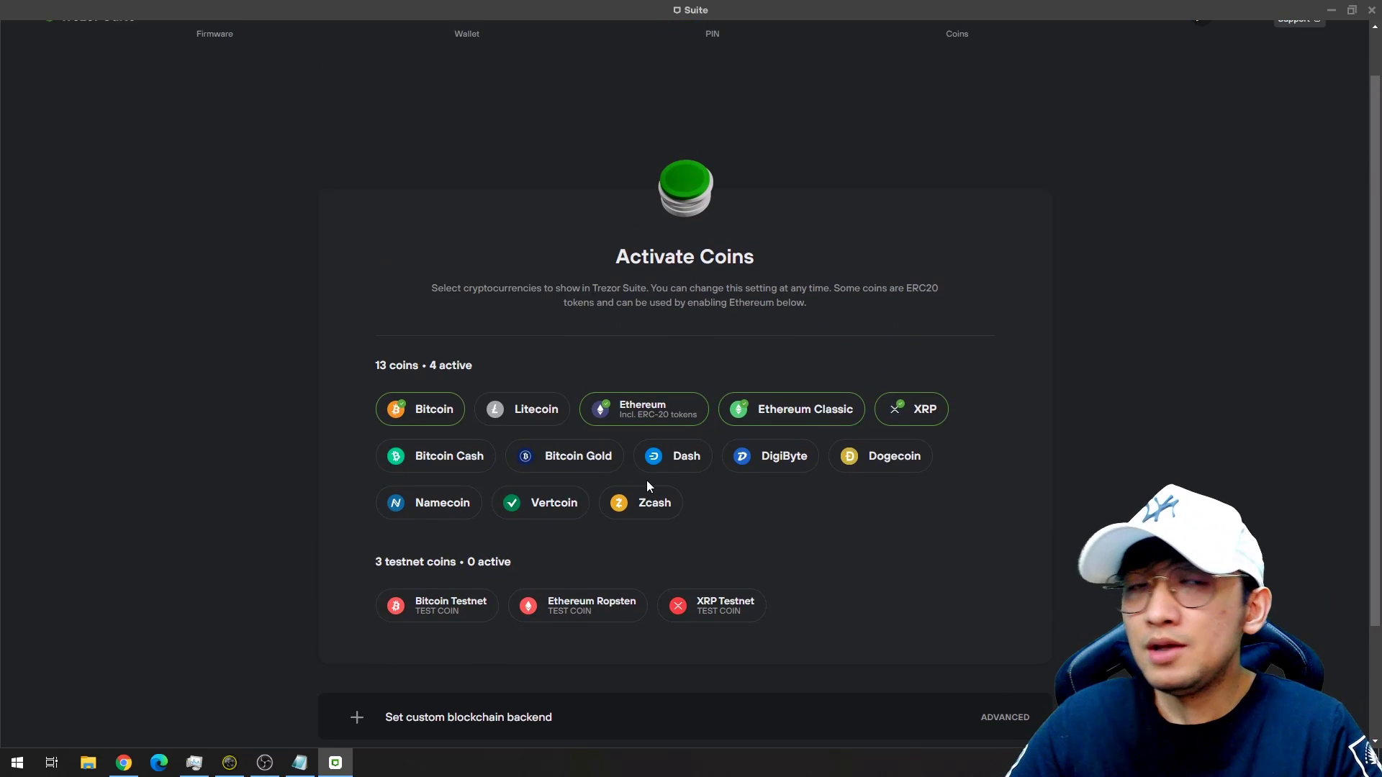
scroll(651, 479, down, 1)
scroll(653, 482, down, 1)
click(731, 701)
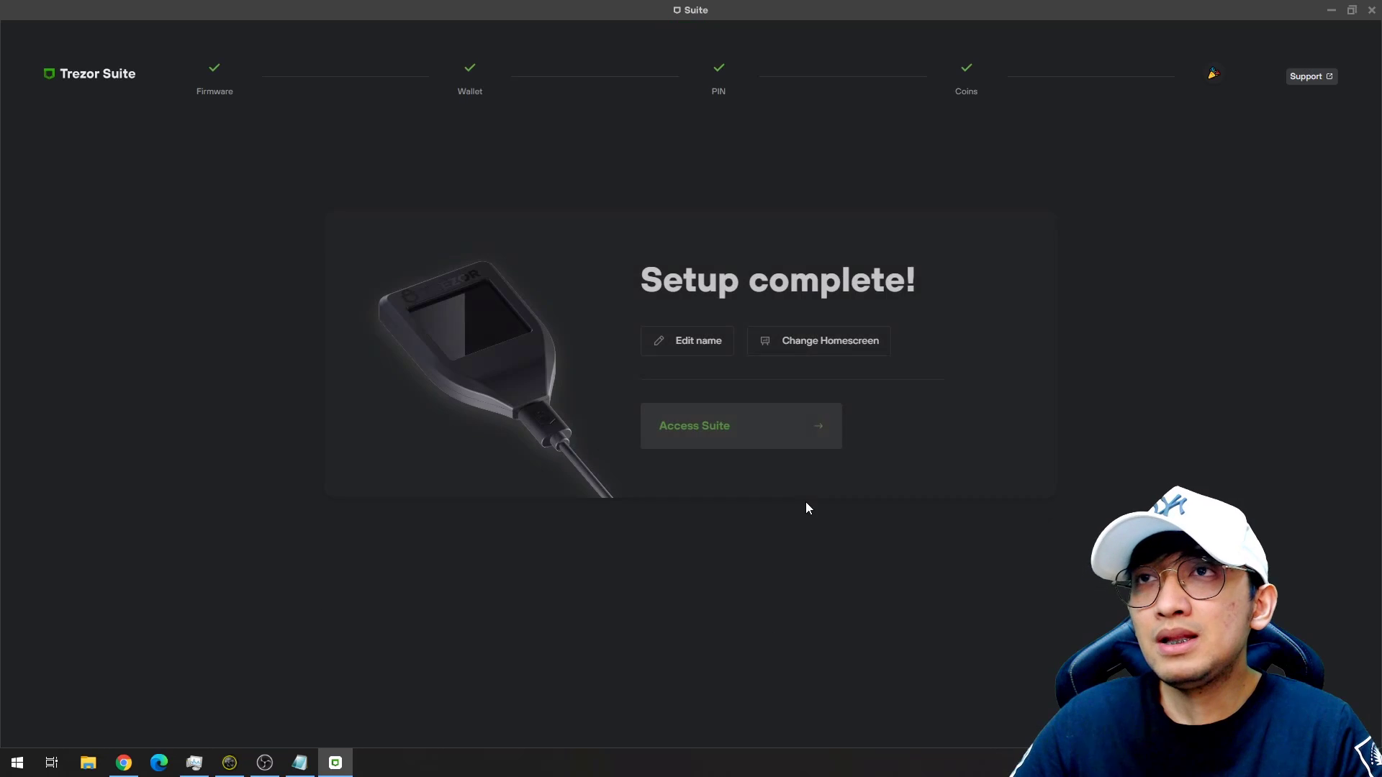
Give the device a custom name, save it, and enter the Suite dashboard.
click(693, 348)
text(ERALDO)
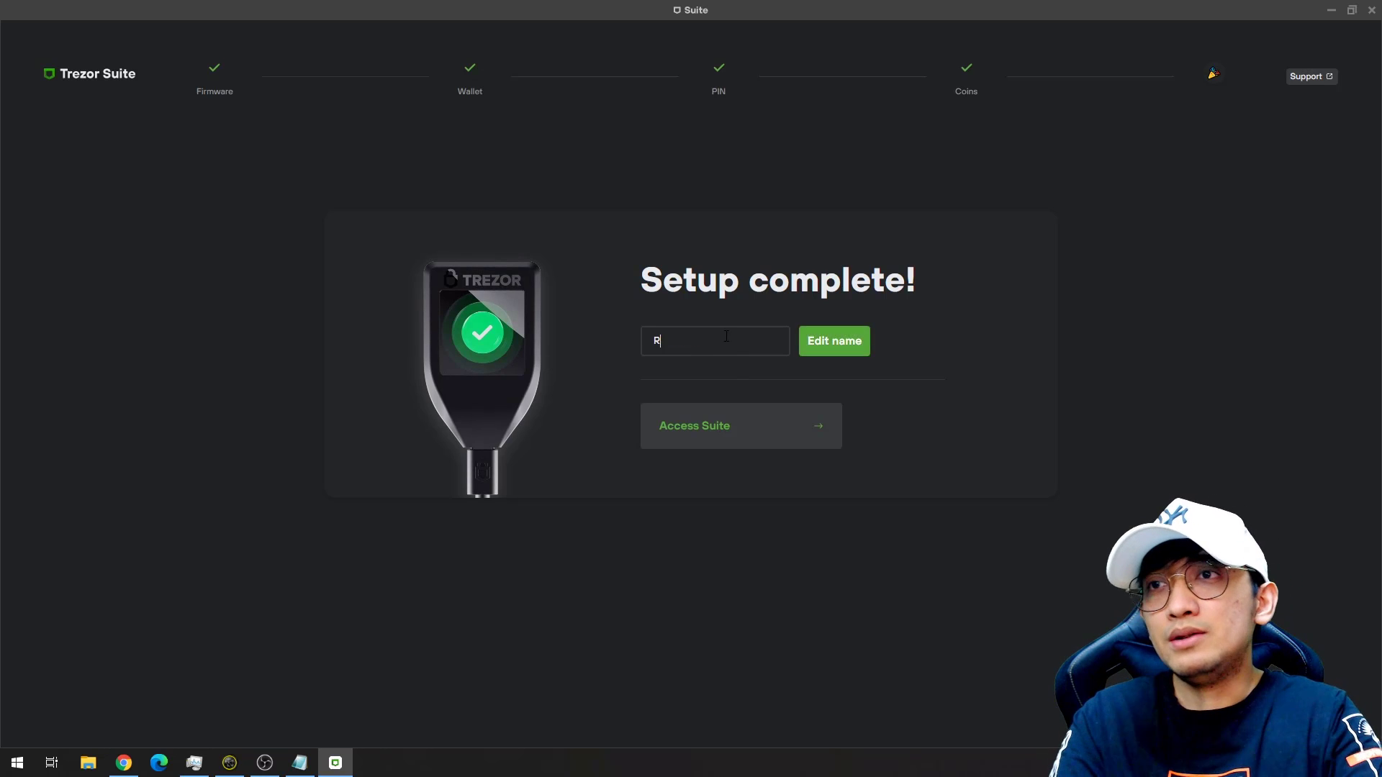
click(855, 349)
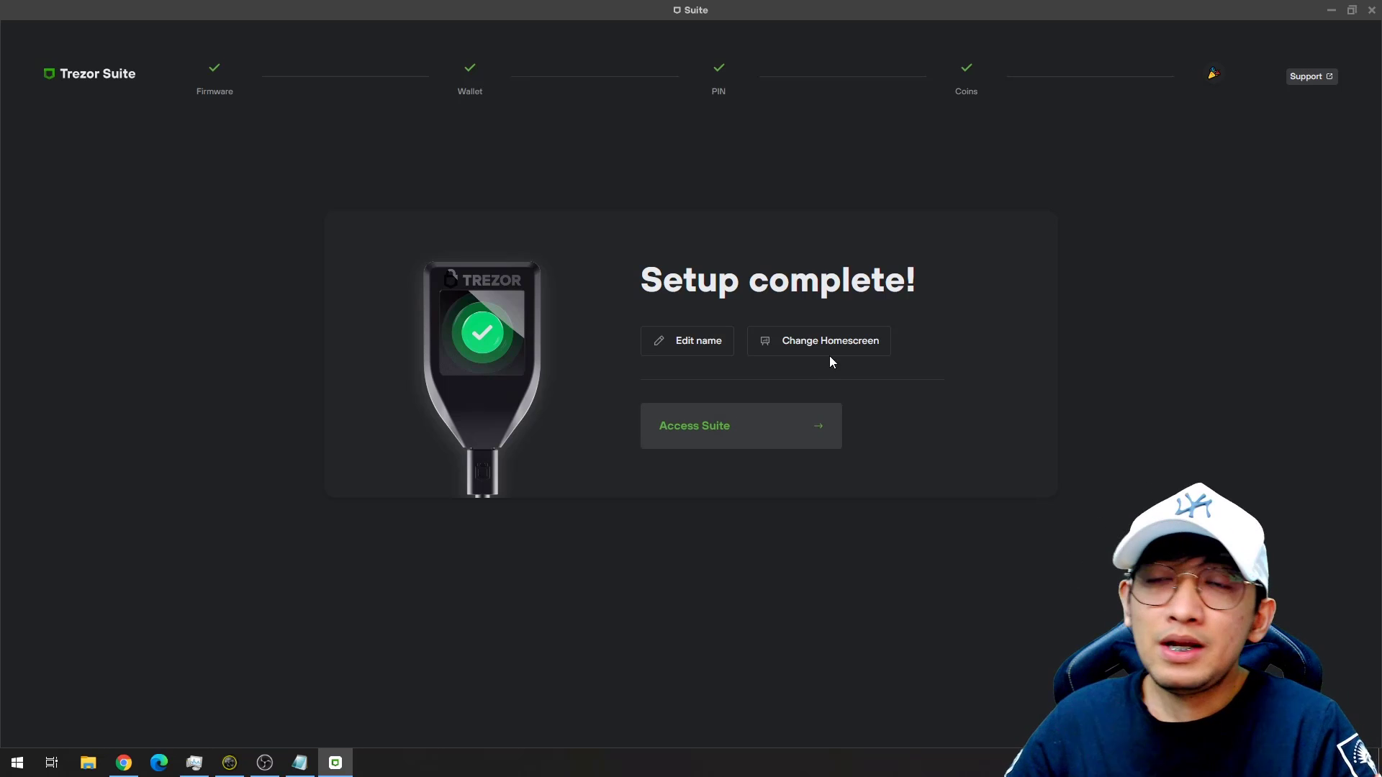
click(723, 437)
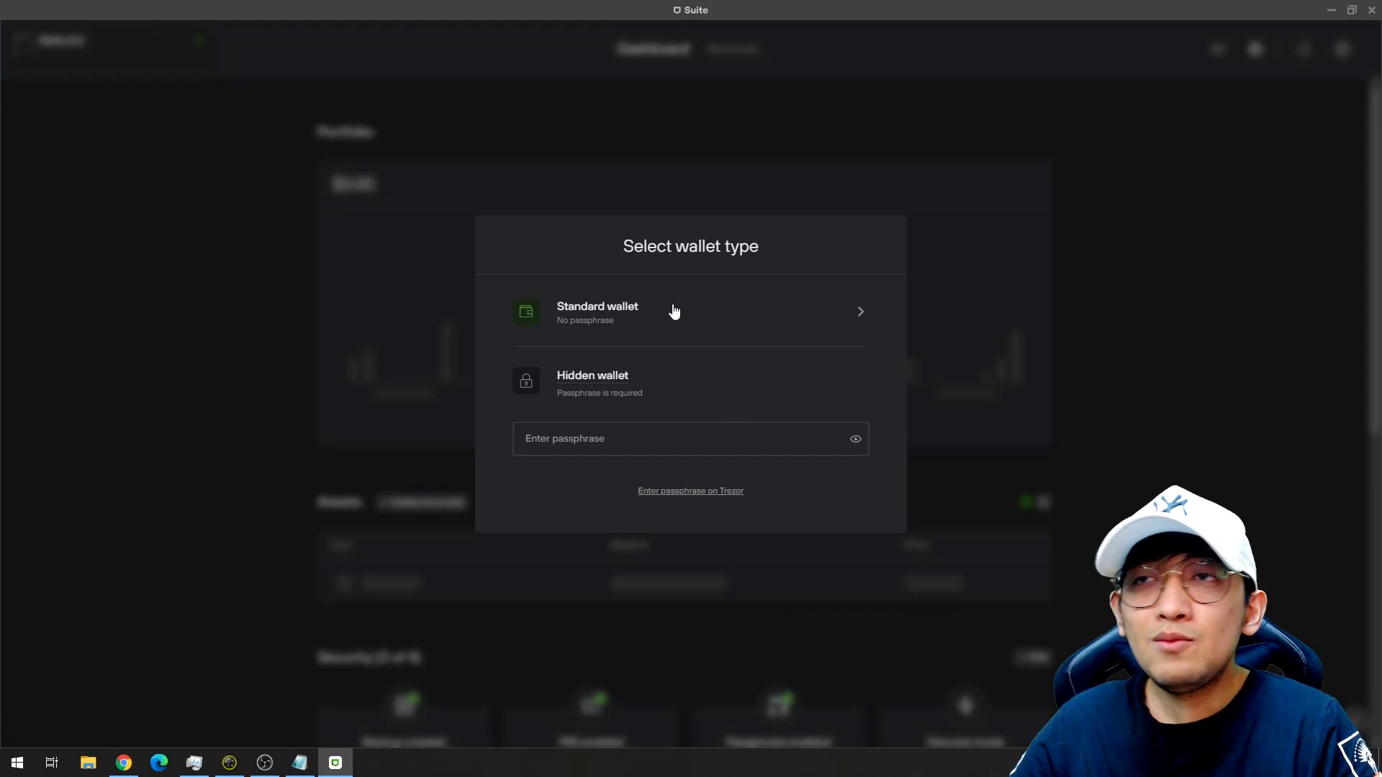
Choose Standard wallet without a passphrase and let the $0.00 dashboard load.
click(752, 316)
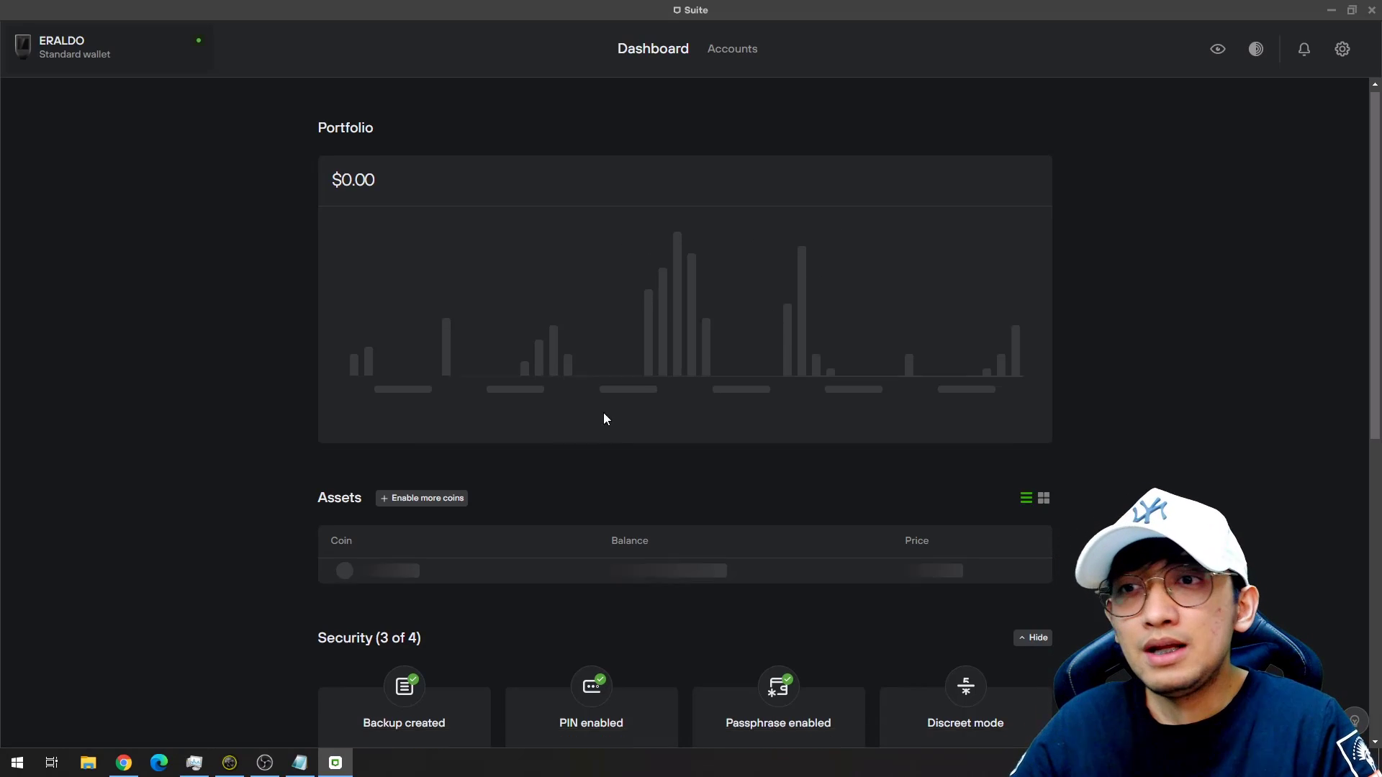
scroll(608, 410, down, 8)
scroll(646, 412, up, 8)
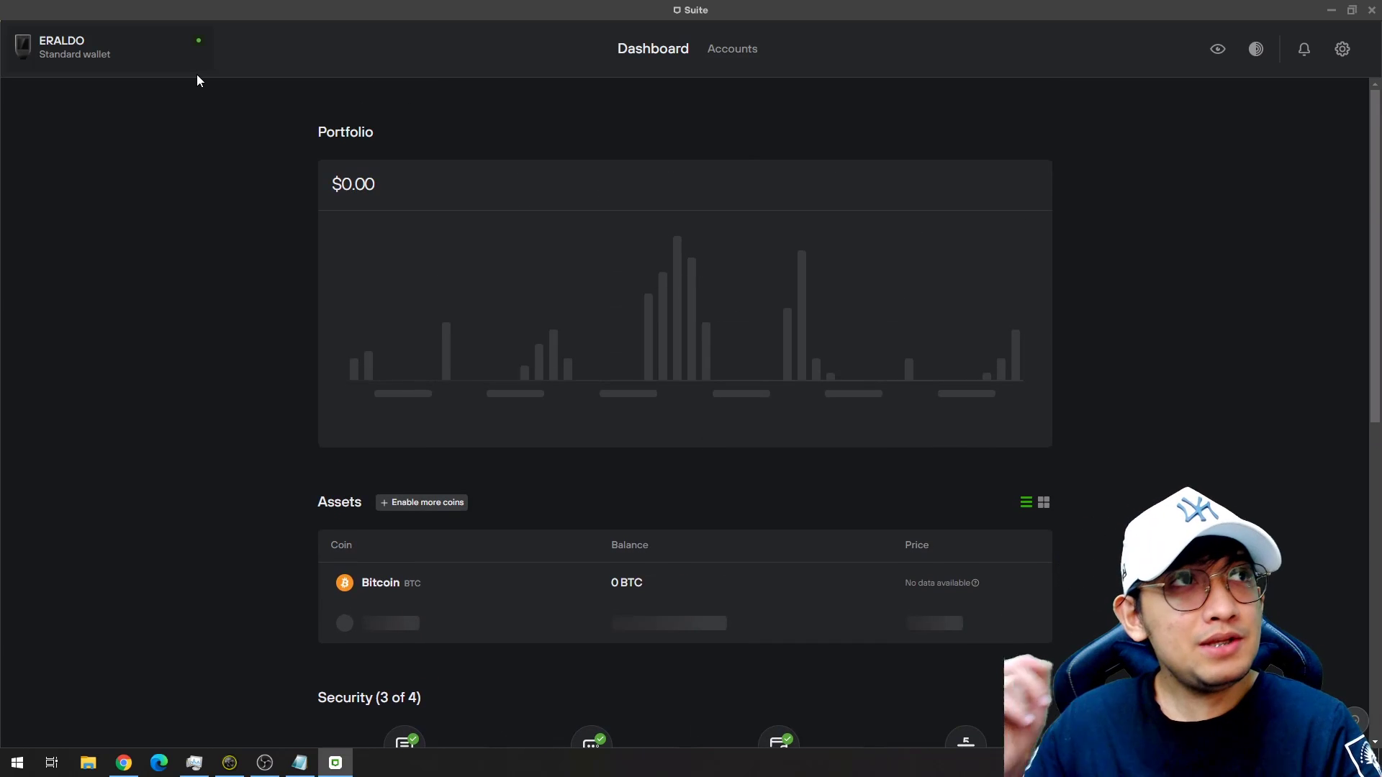
double_click(478, 9)
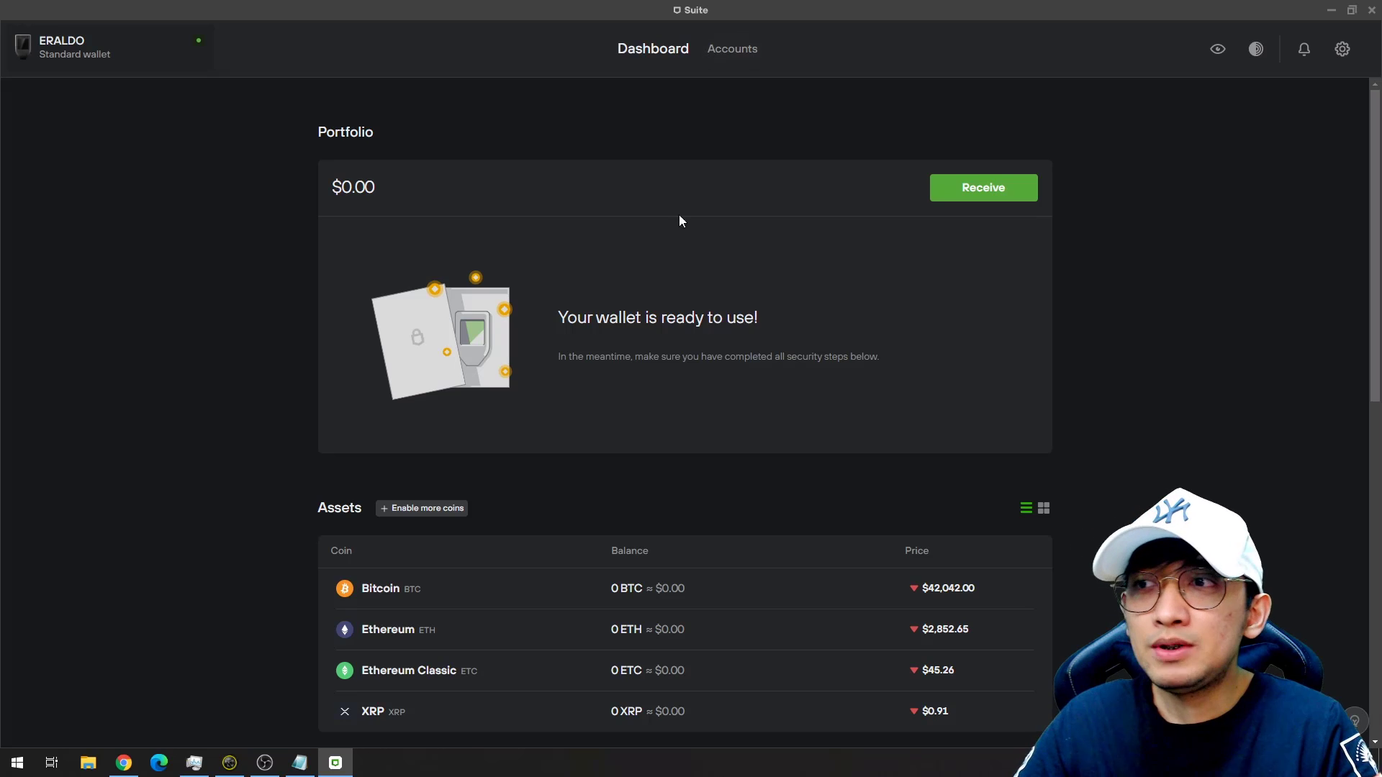
scroll(679, 220, down, 10)
scroll(810, 285, up, 10)
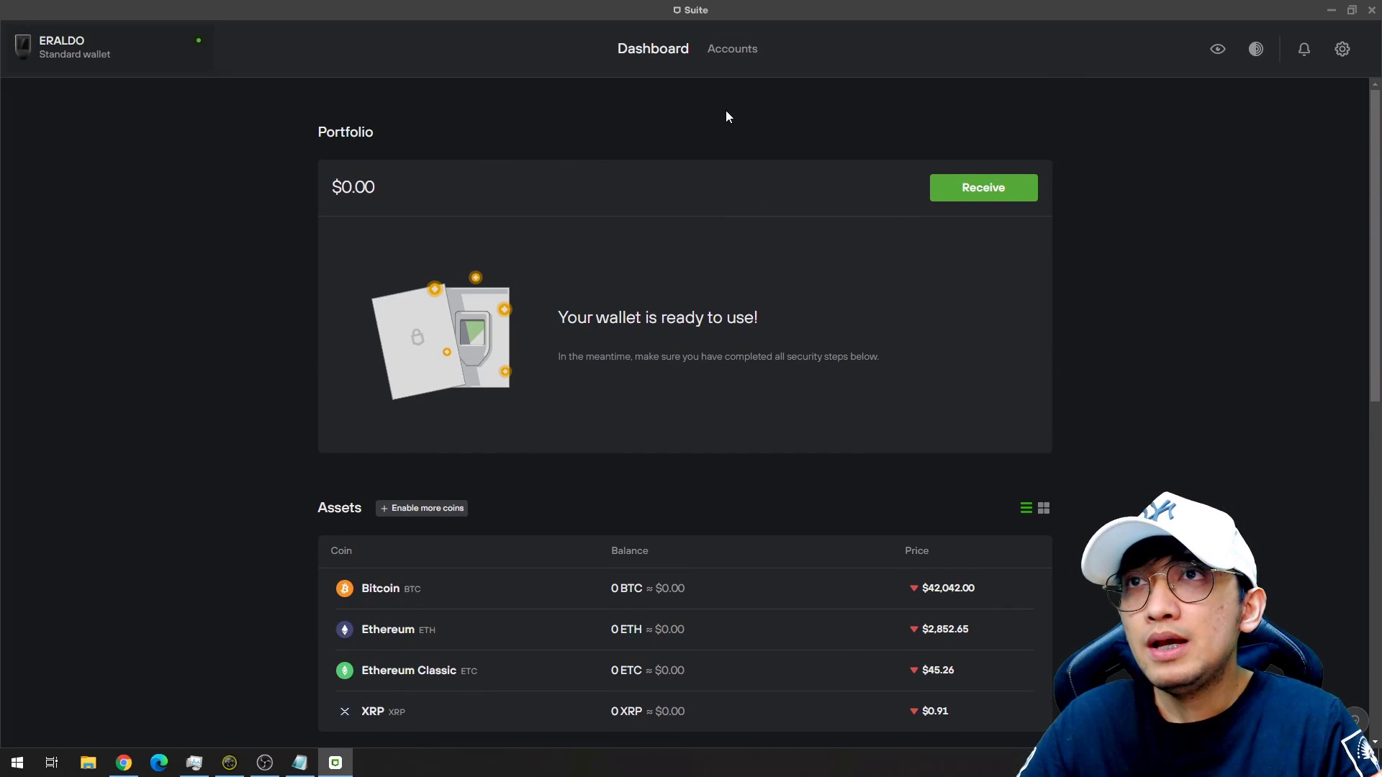
Review the Ethereum, Ethereum Classic and XRP accounts, then return to the Bitcoin account.
click(750, 55)
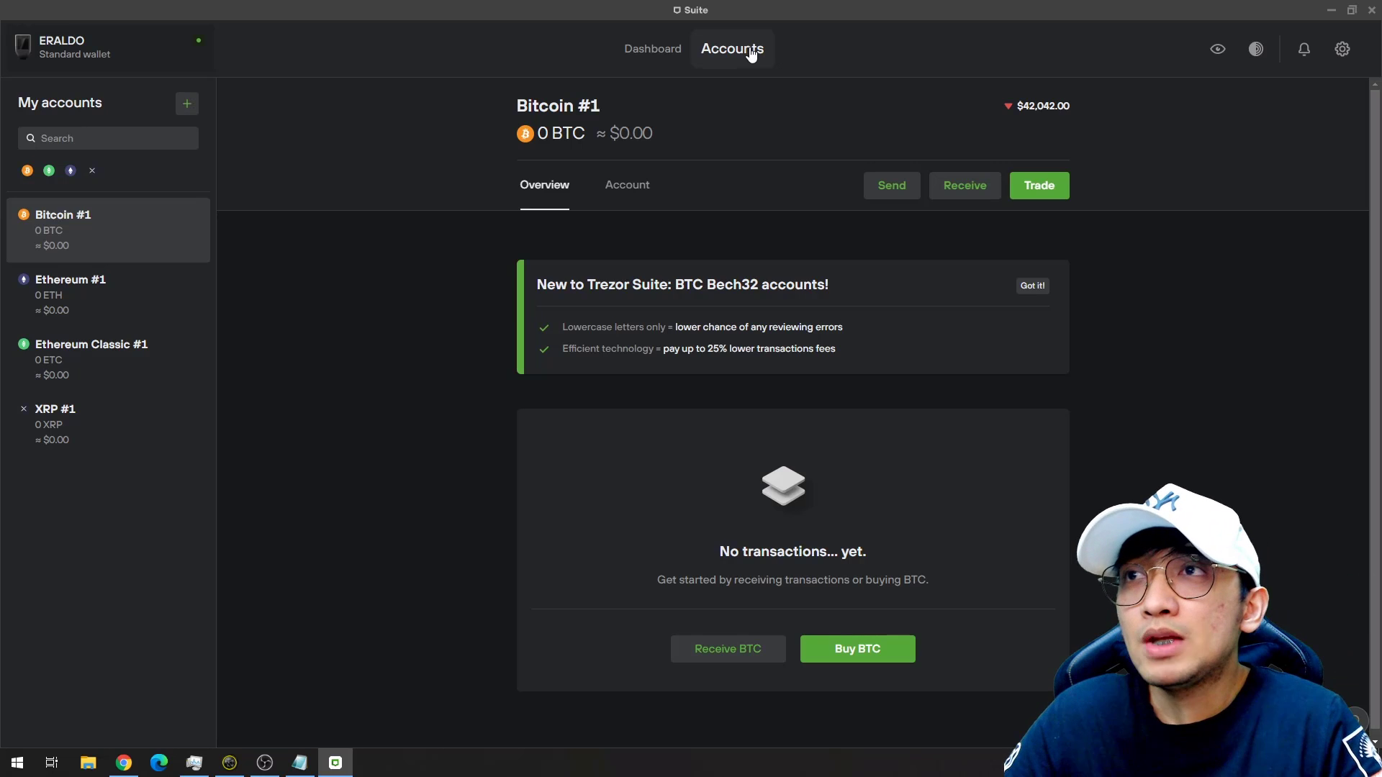
click(103, 296)
click(101, 349)
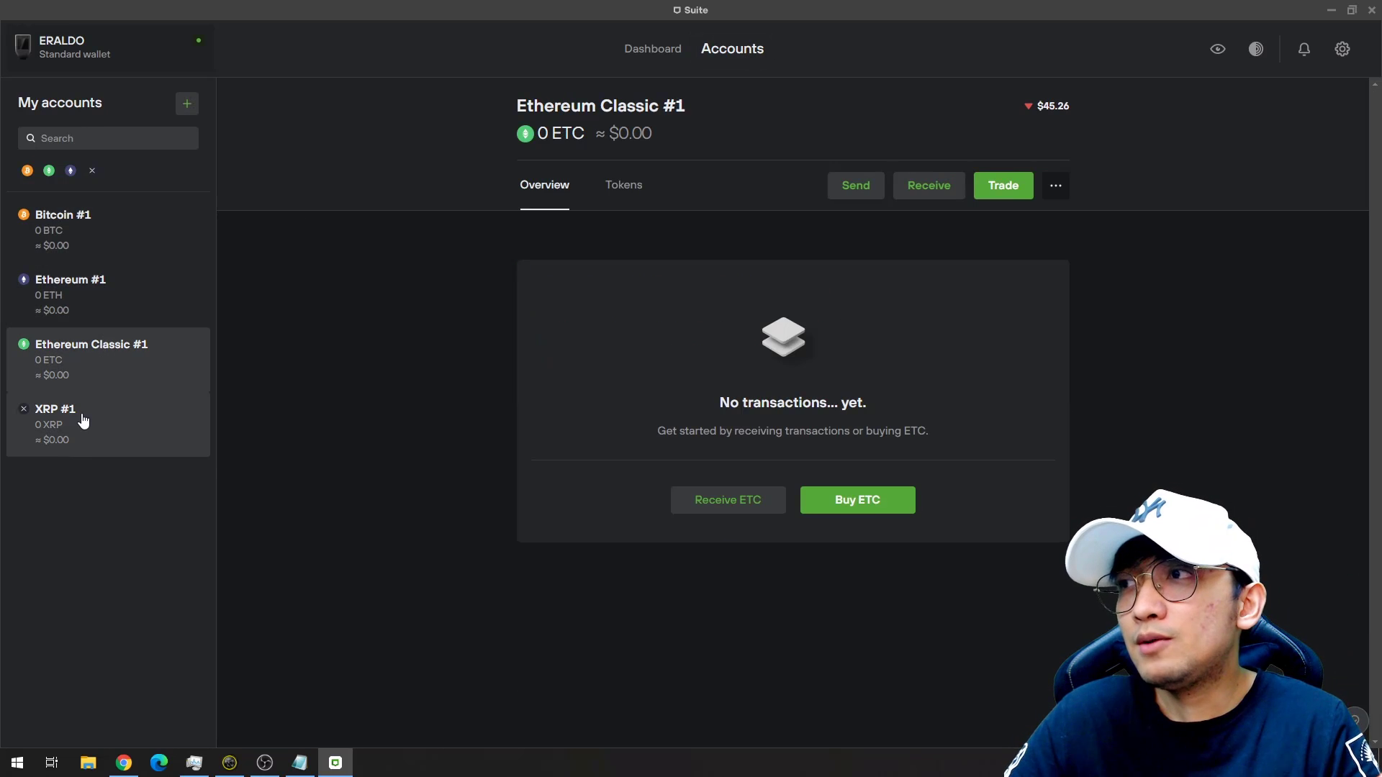
click(83, 421)
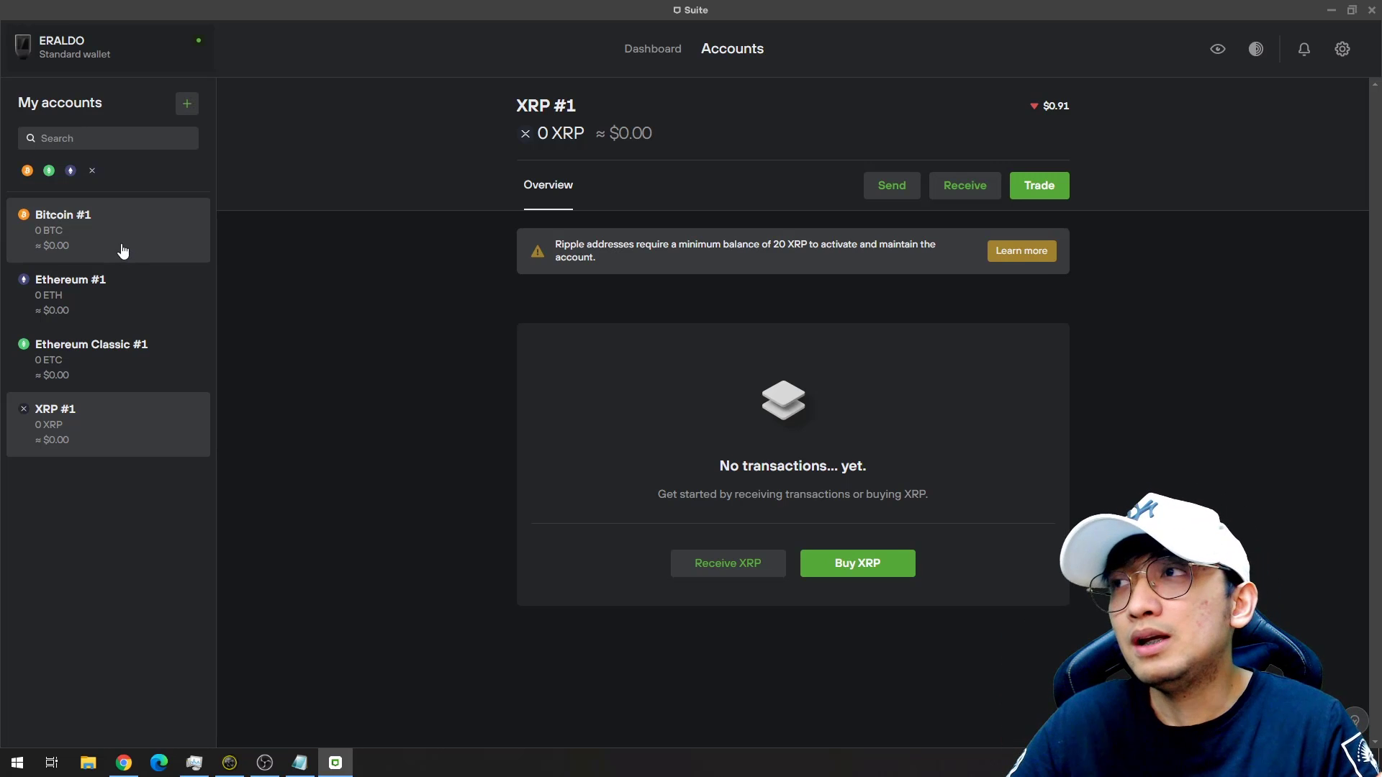
click(123, 248)
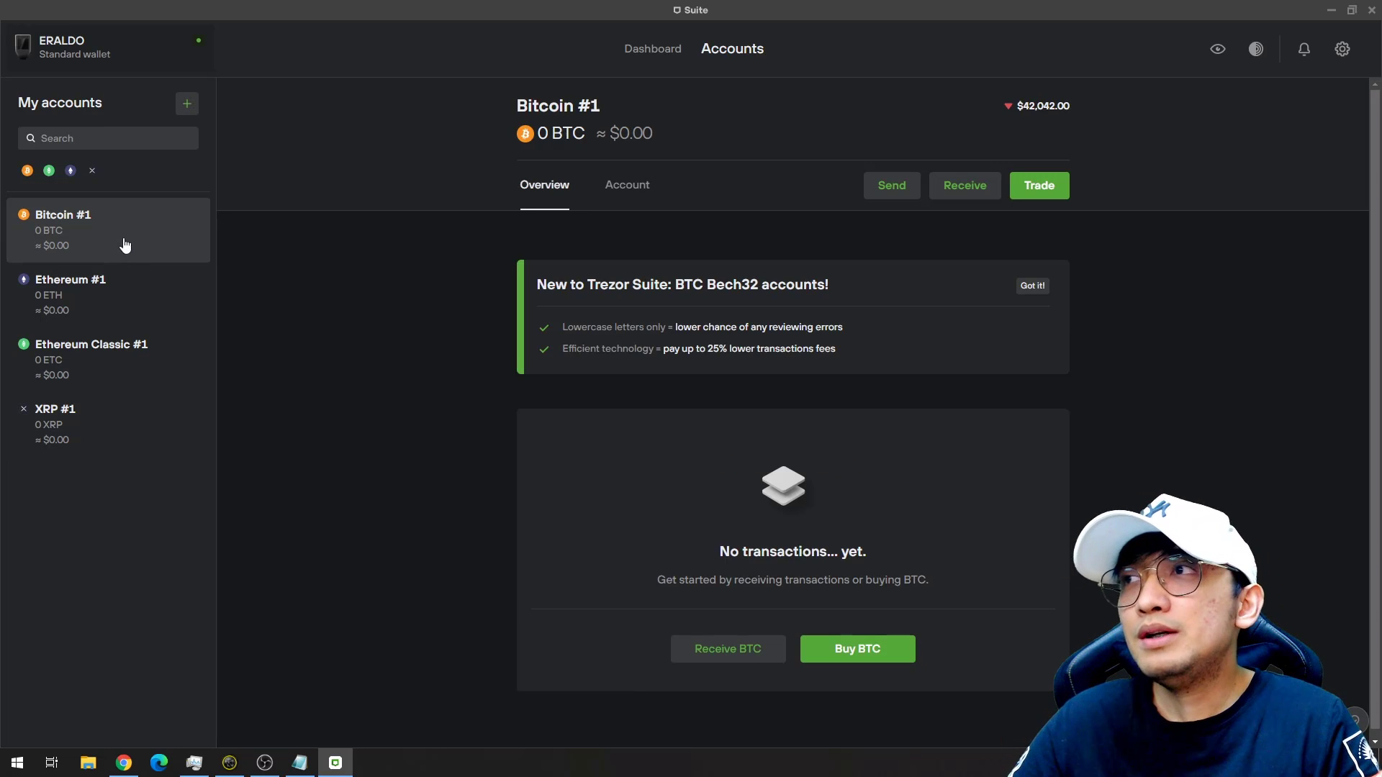
Review the Device settings: firmware 2.4.2, PIN and passphrase enabled, and 10-minute auto-lock.
click(1337, 53)
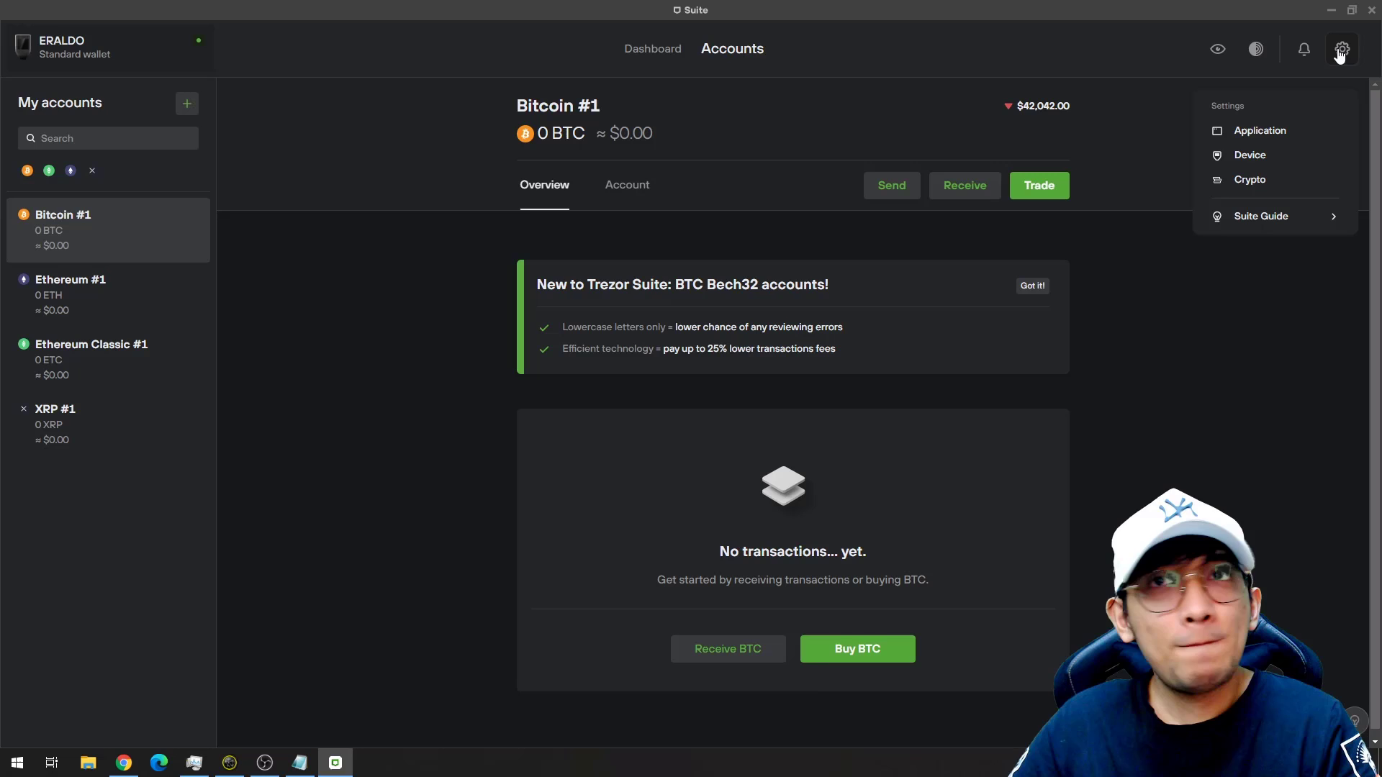
click(1267, 158)
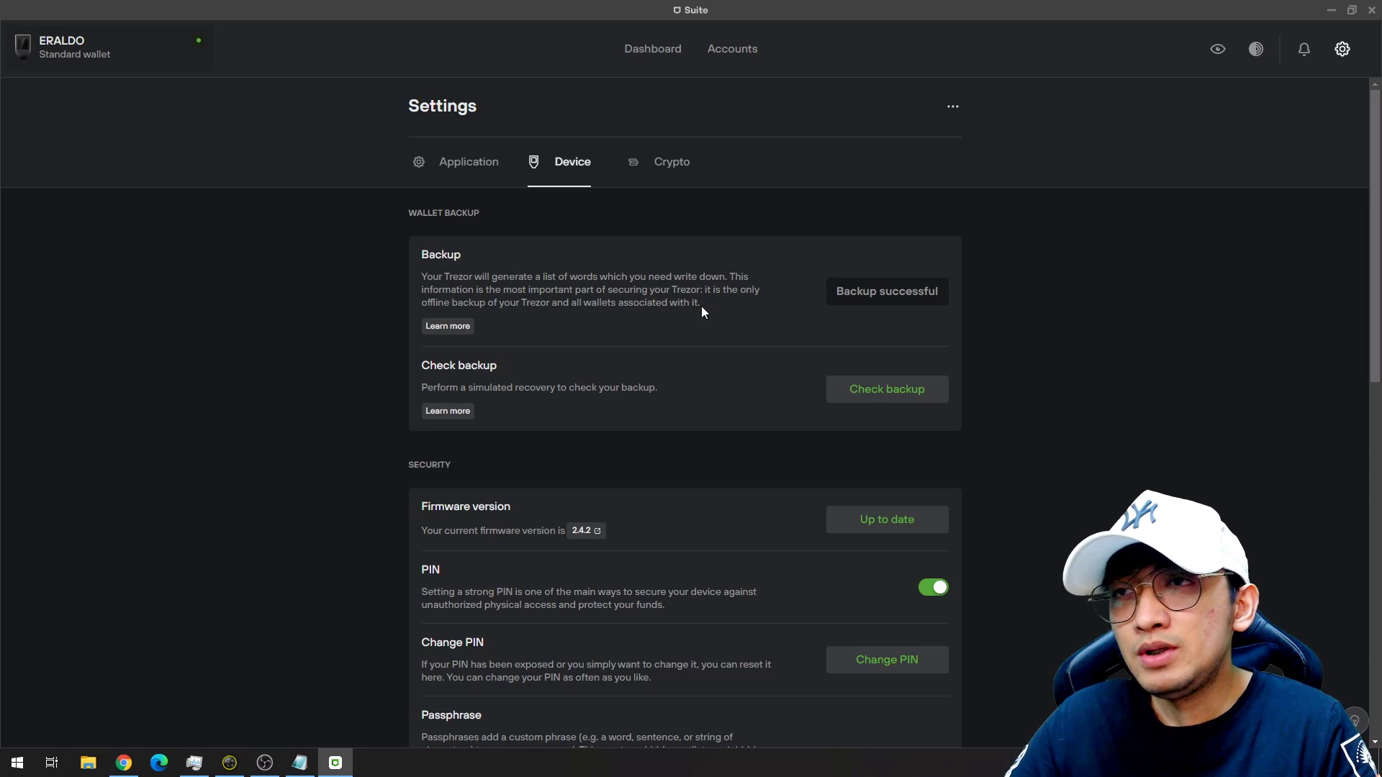
scroll(775, 367, down, 2)
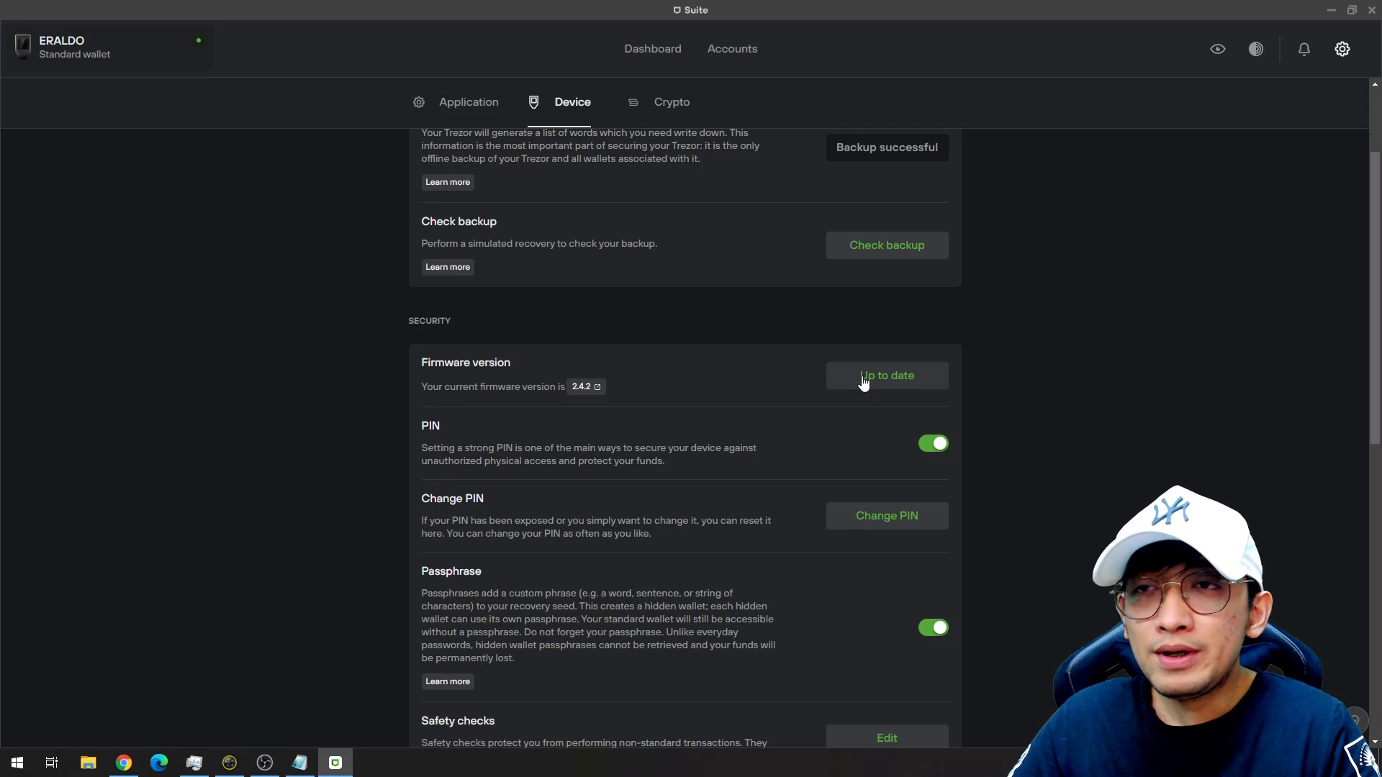
scroll(849, 367, down, 2)
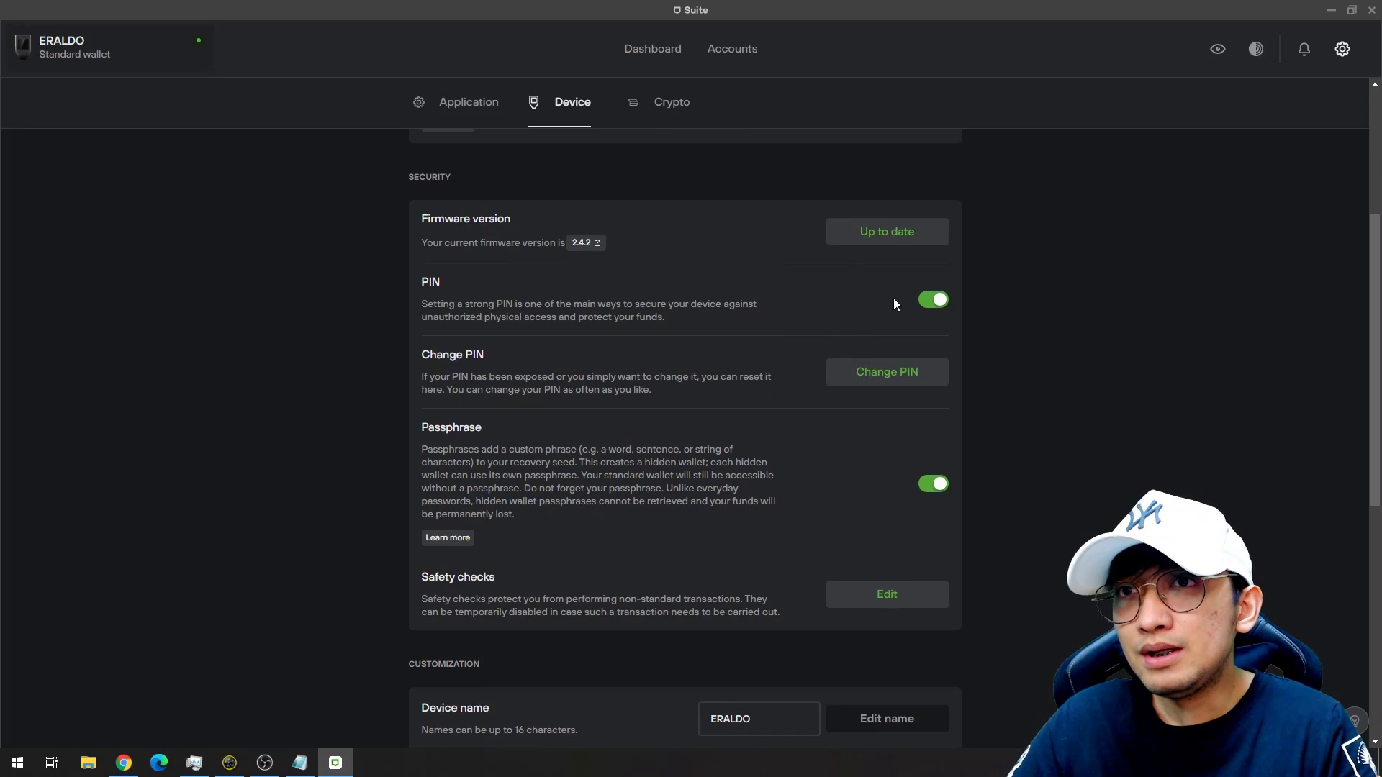
scroll(886, 384, down, 2)
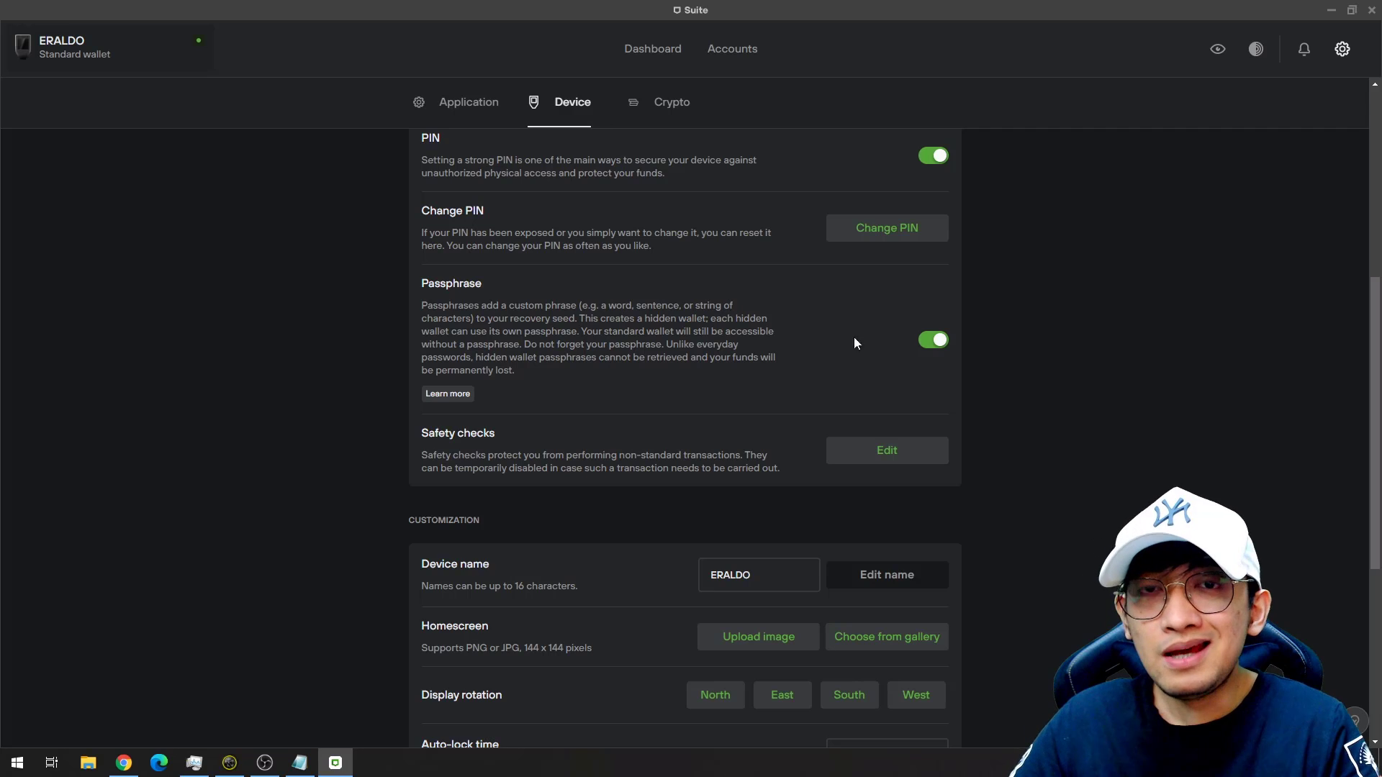
scroll(777, 375, down, 2)
scroll(814, 432, down, 1)
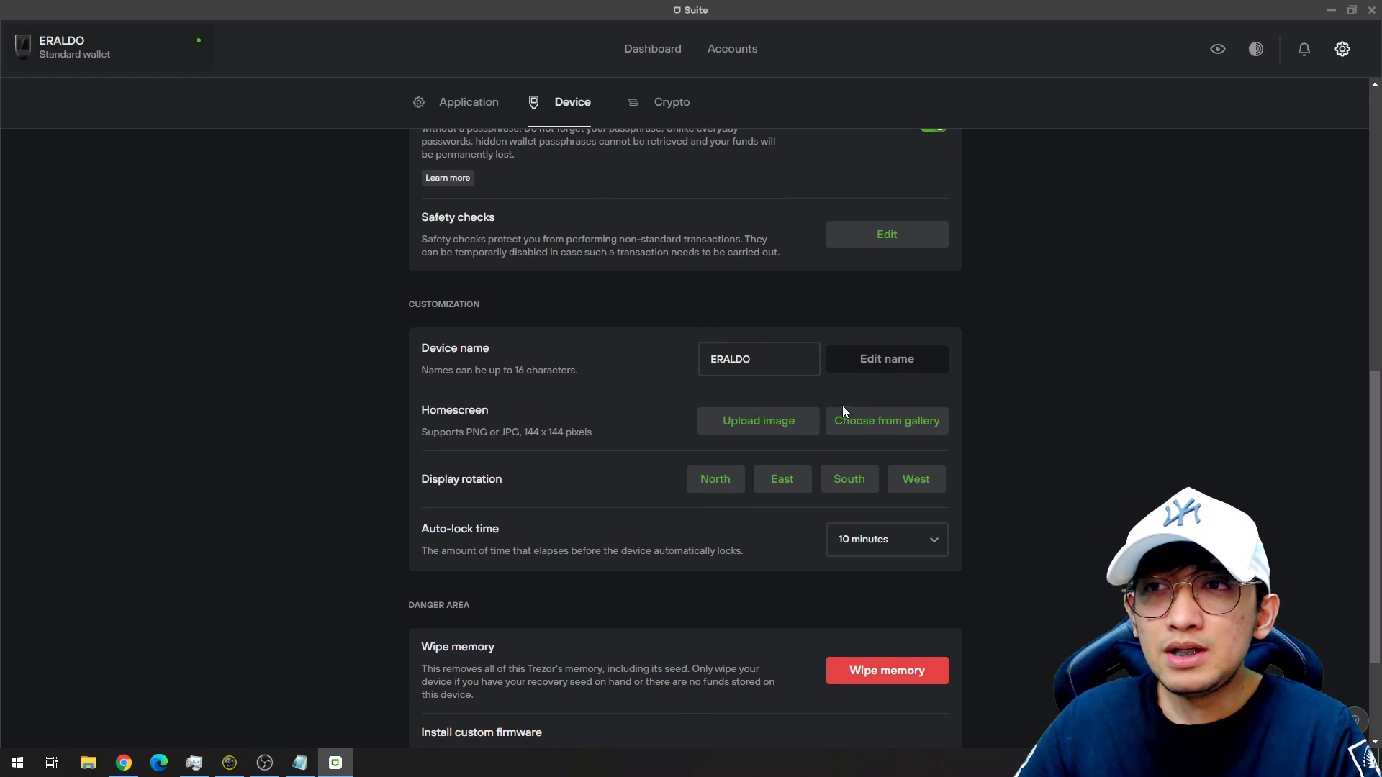
scroll(664, 423, down, 1)
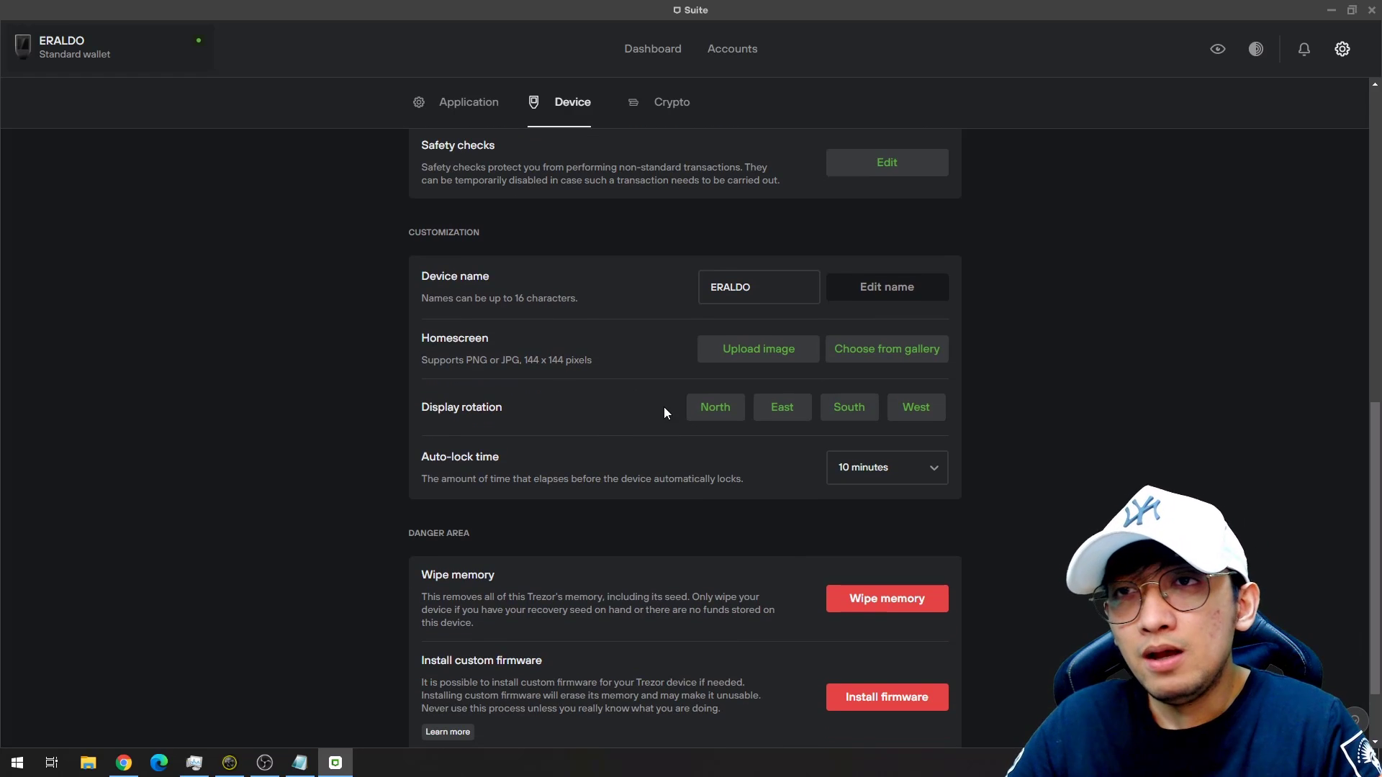
click(670, 101)
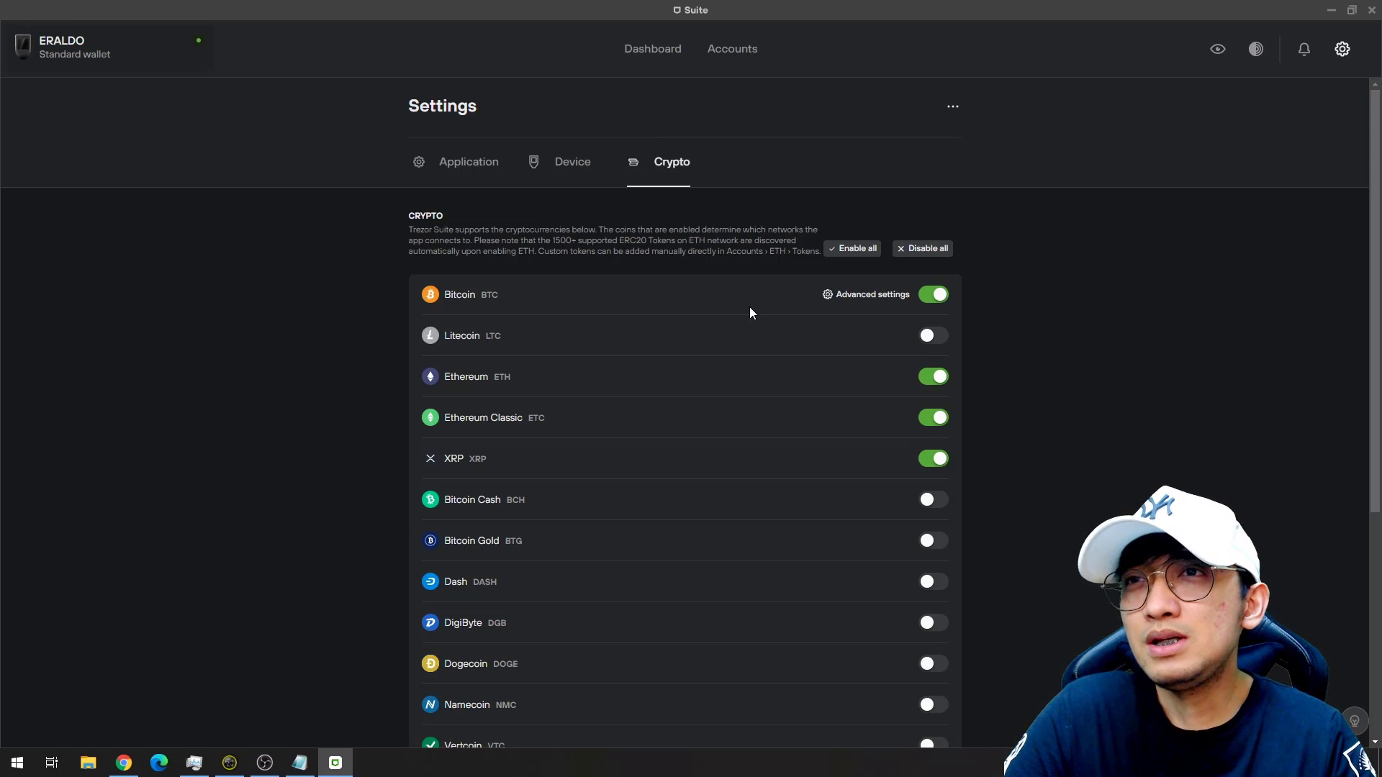
scroll(920, 316, down, 4)
scroll(925, 318, down, 1)
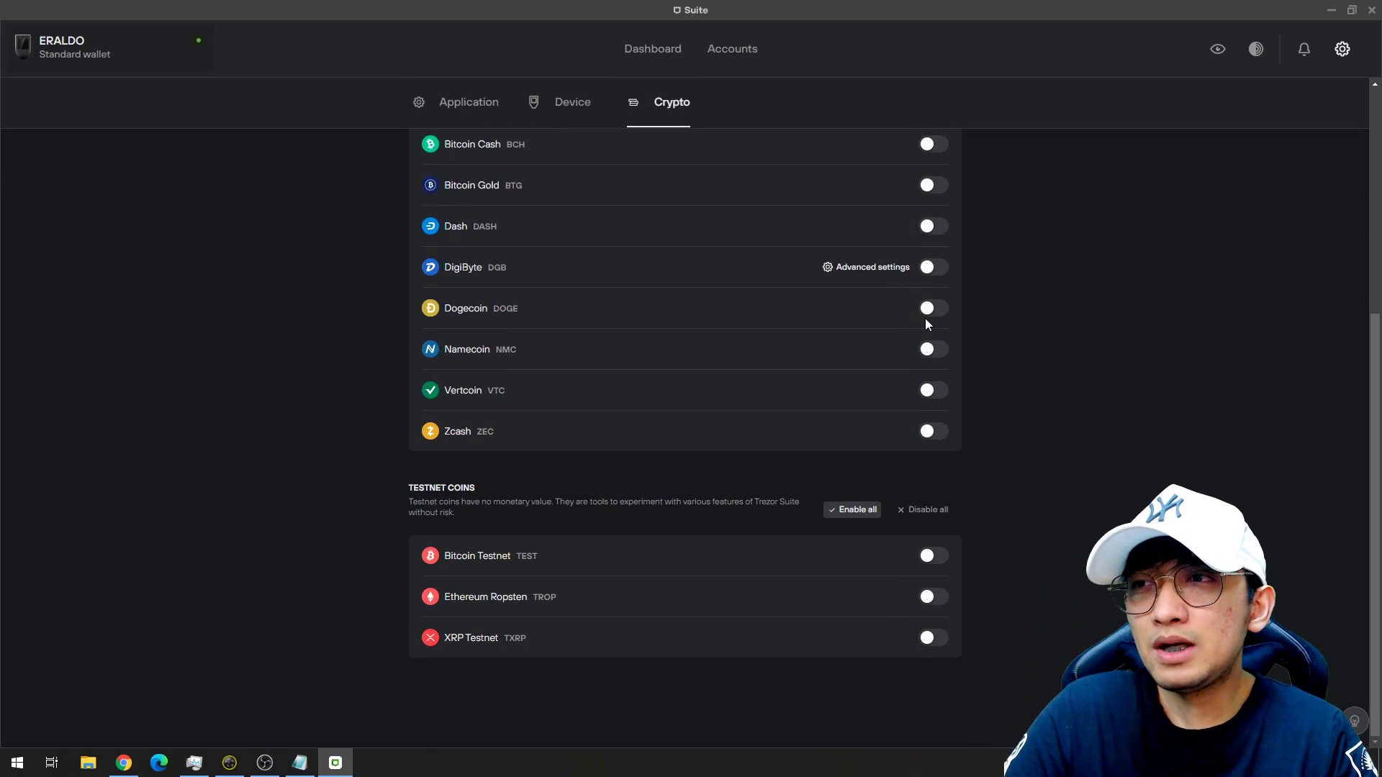
scroll(891, 349, up, 4)
scroll(890, 341, up, 1)
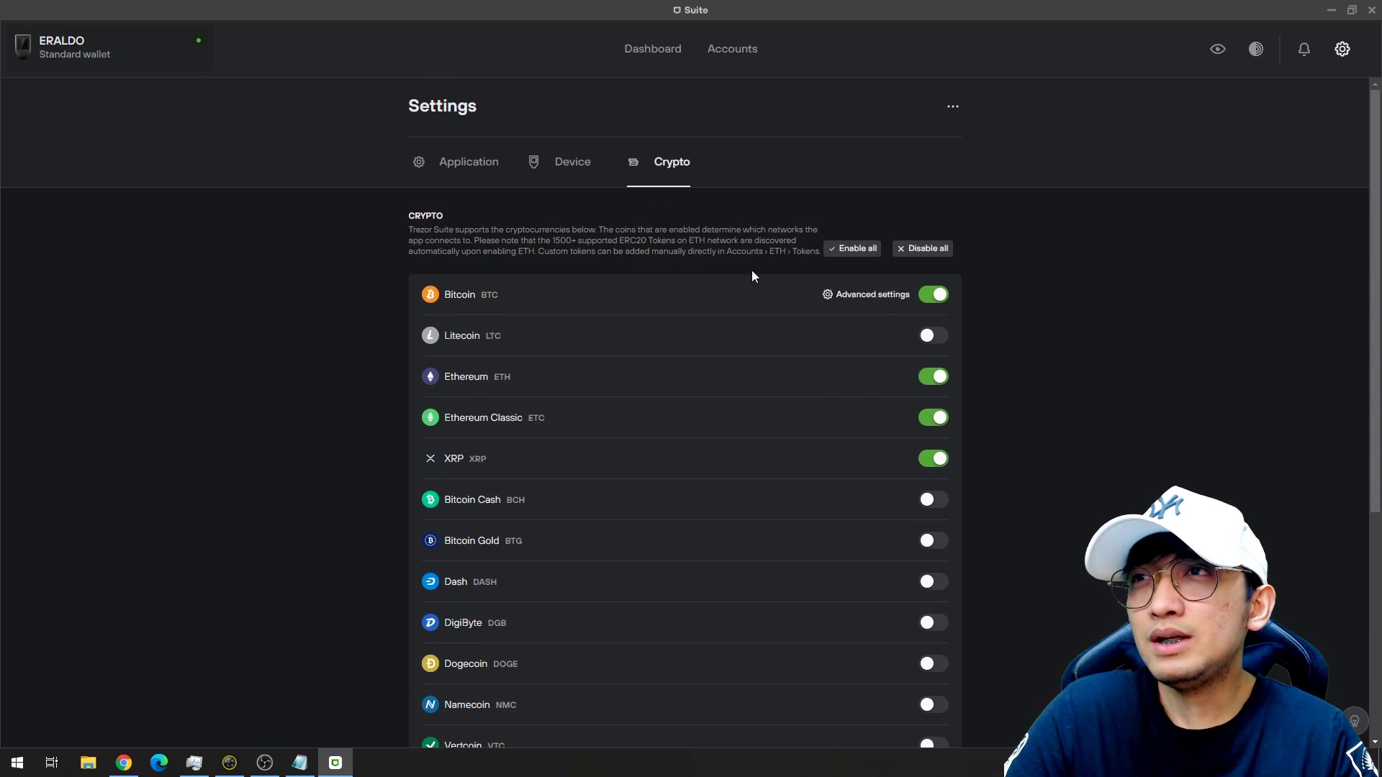
click(478, 167)
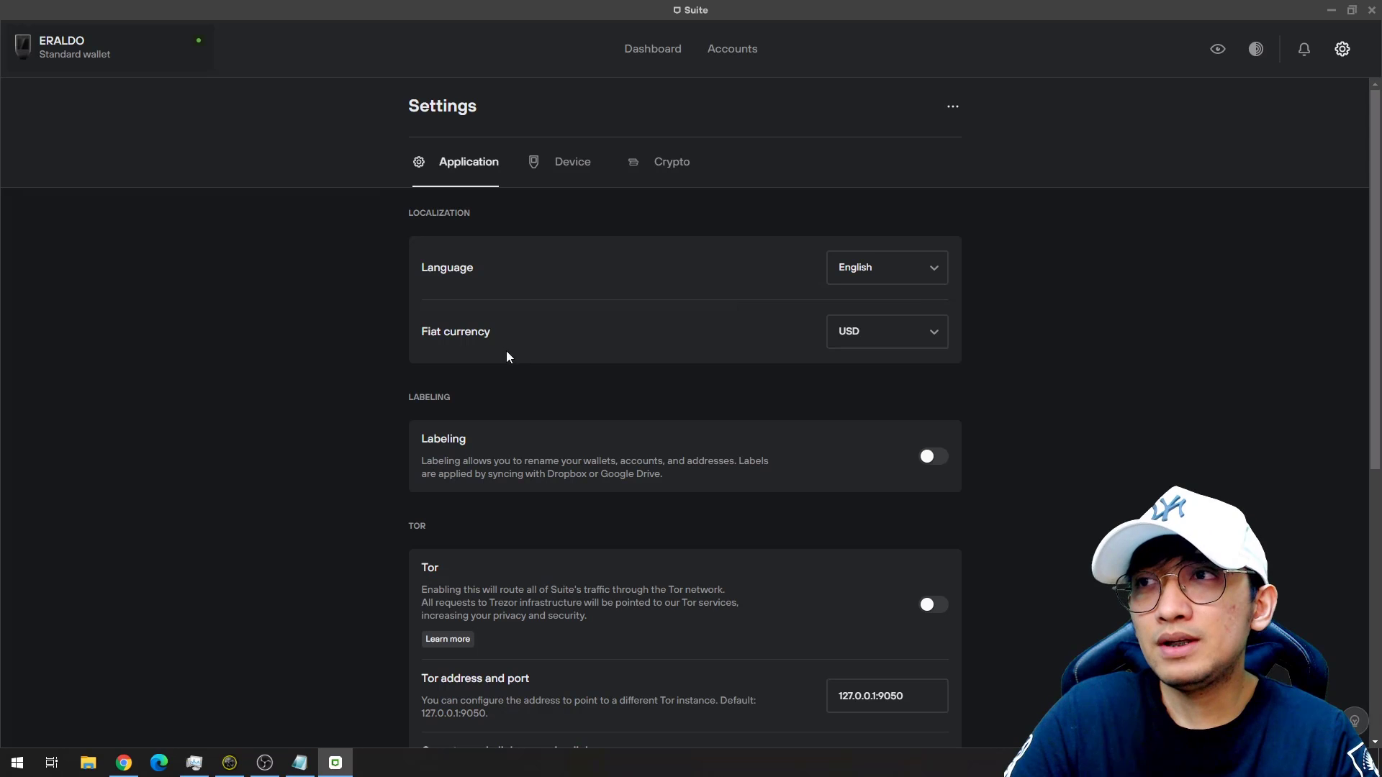
scroll(882, 338, down, 2)
click(893, 192)
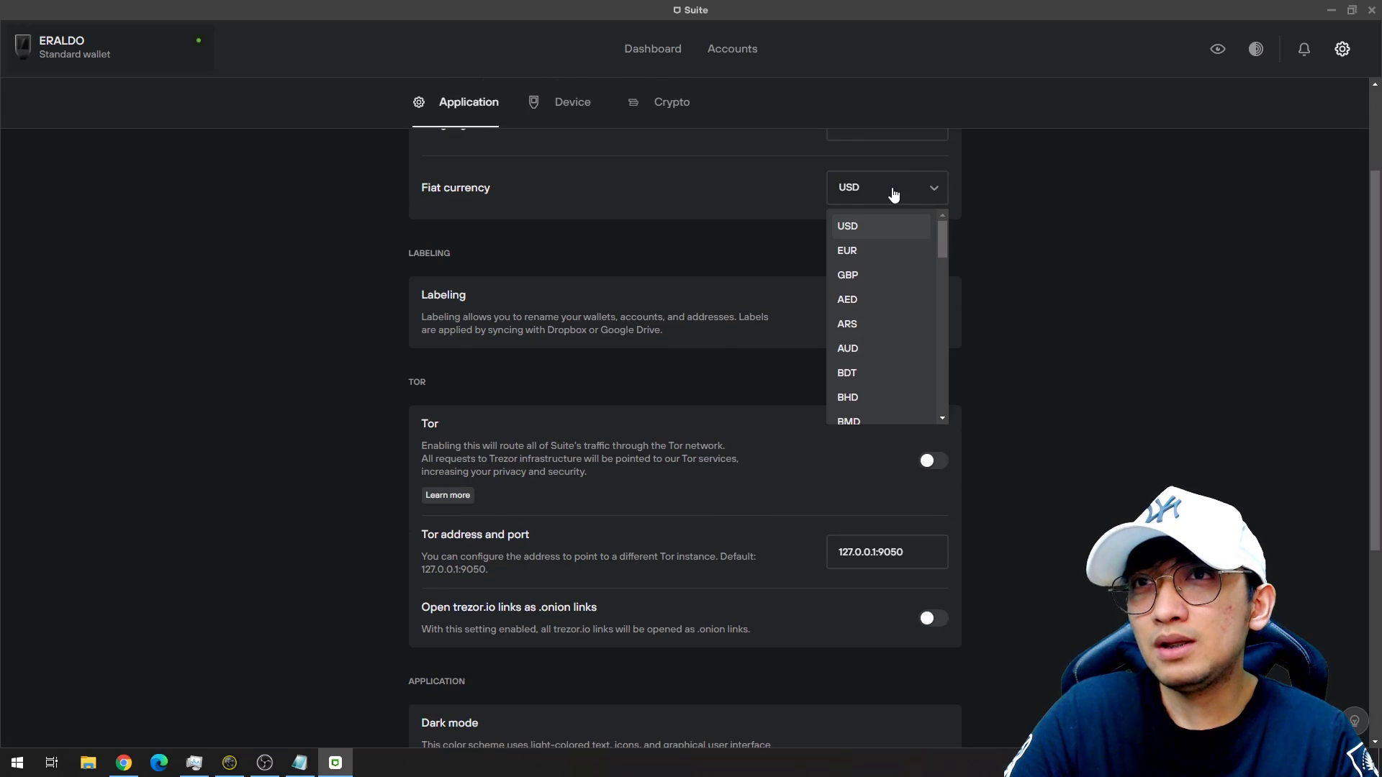
click(893, 192)
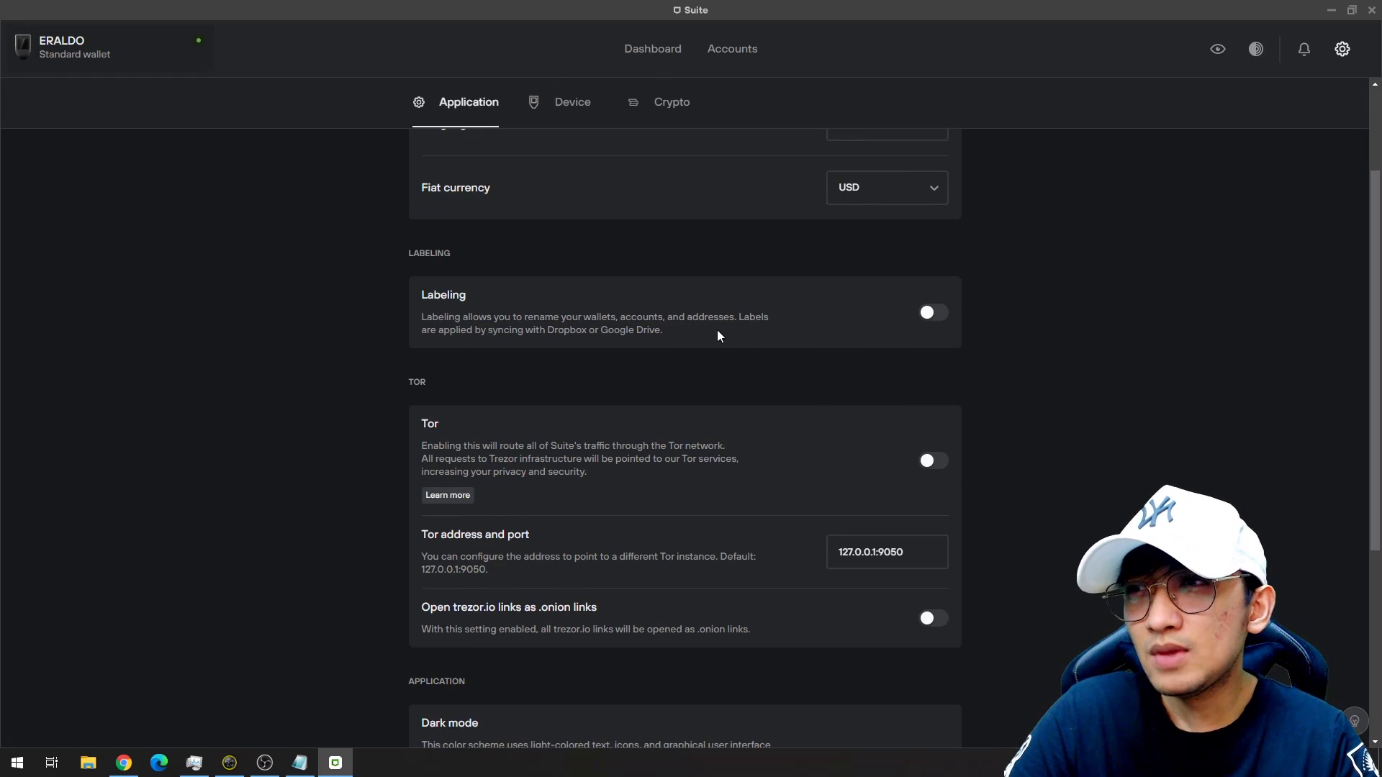
scroll(720, 331, down, 2)
scroll(758, 259, down, 2)
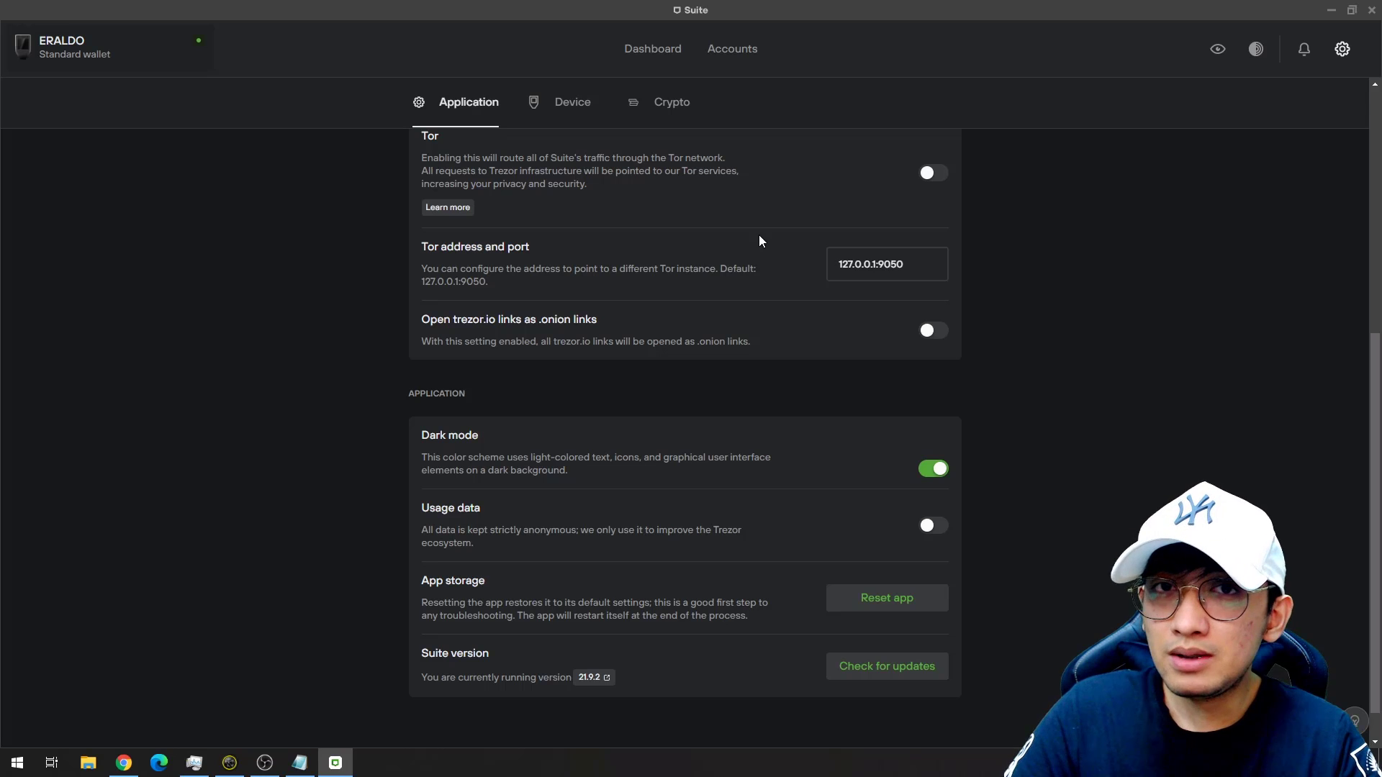
scroll(755, 267, up, 7)
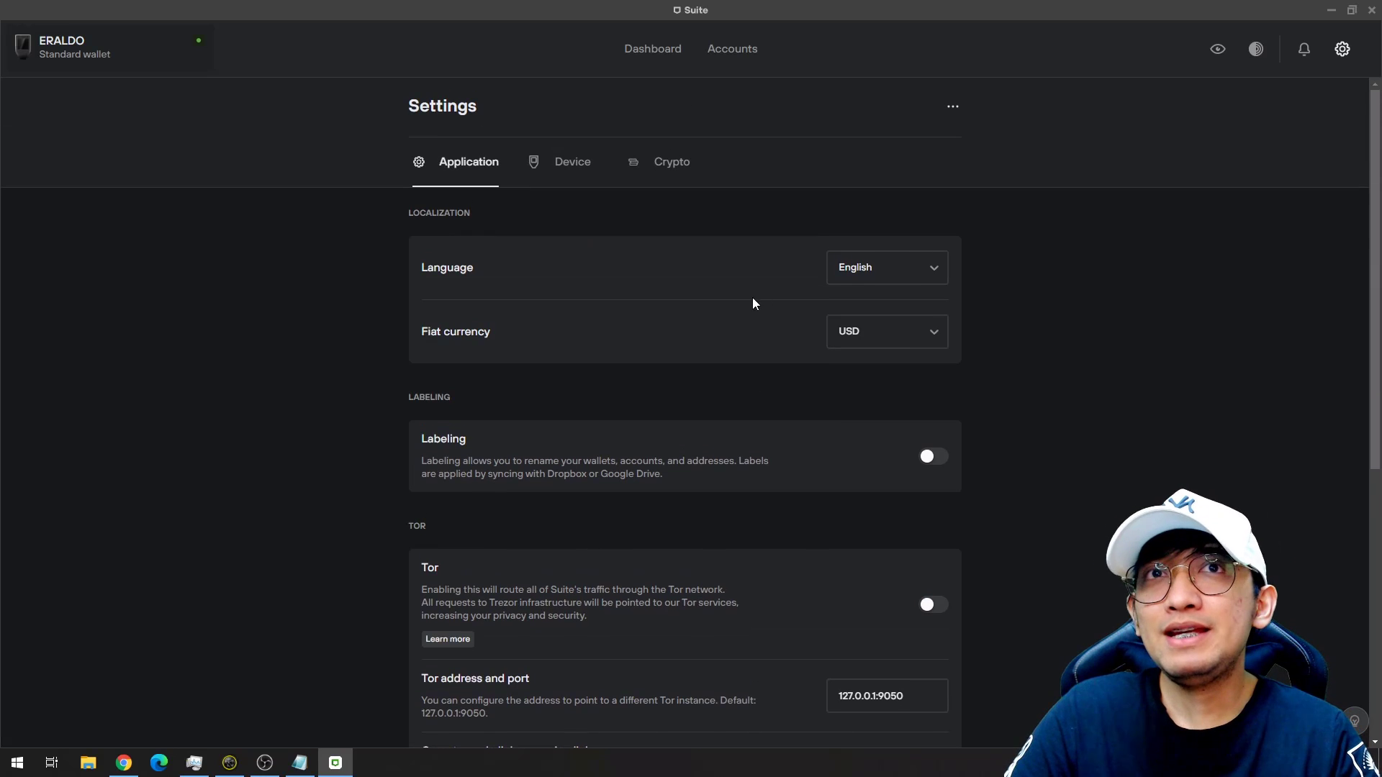
click(1342, 48)
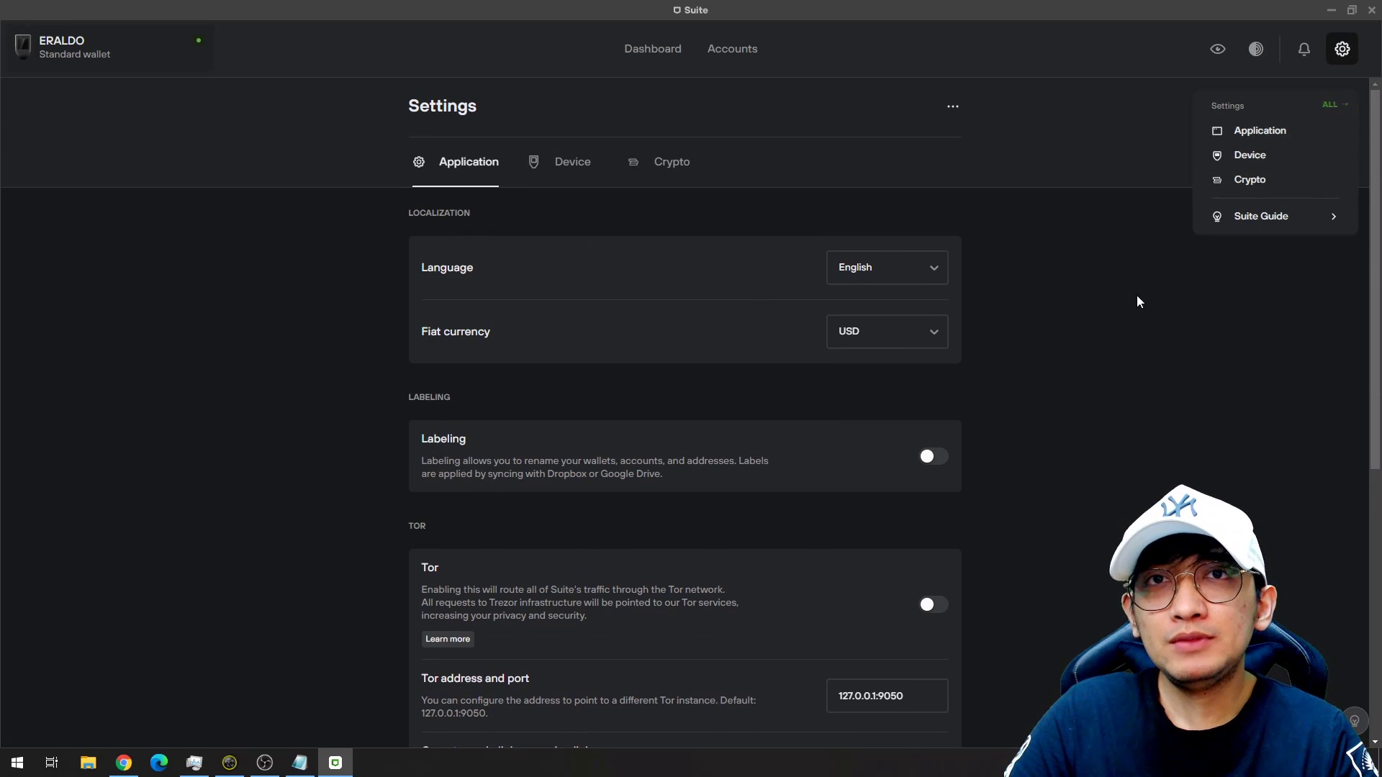
click(2, 53)
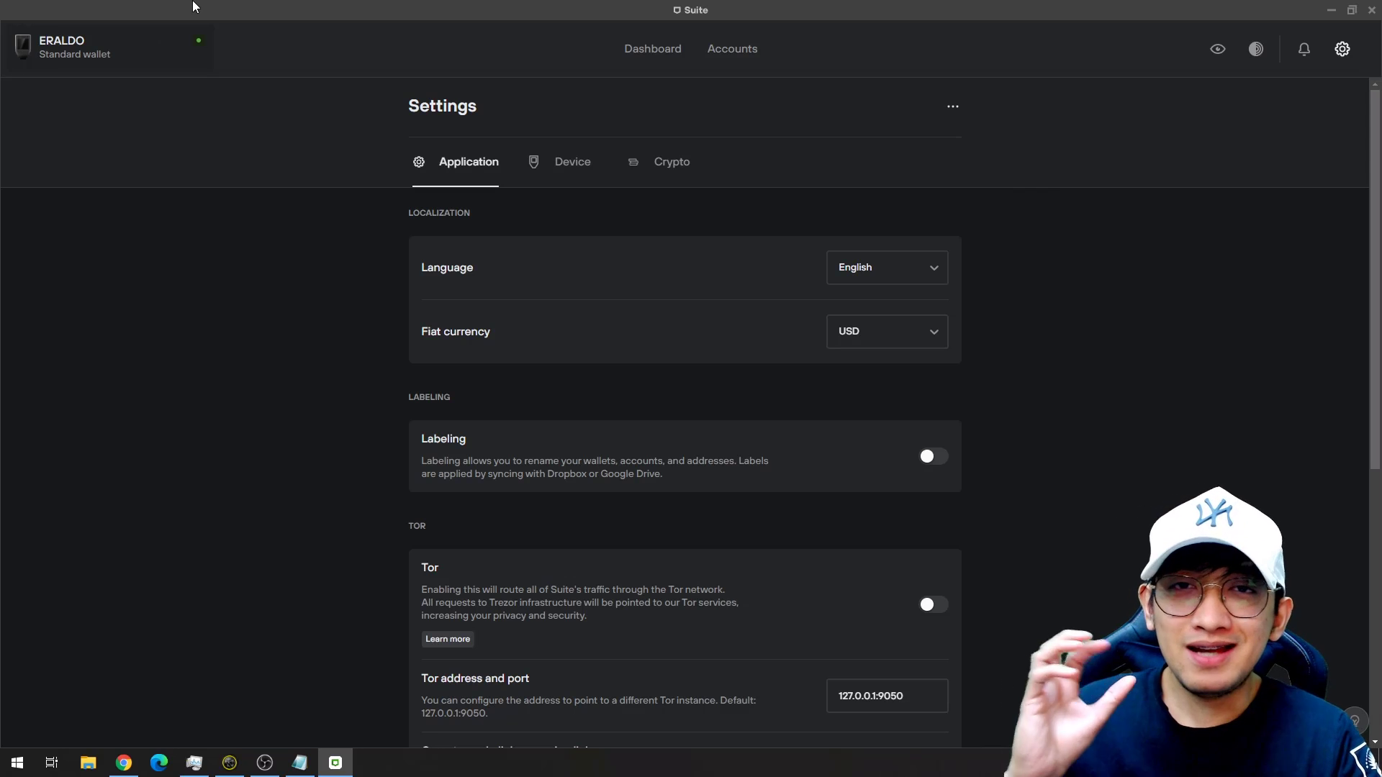
Minimize Trezor Suite and show the Axie Infinity inventory page in Chrome.
click(1331, 10)
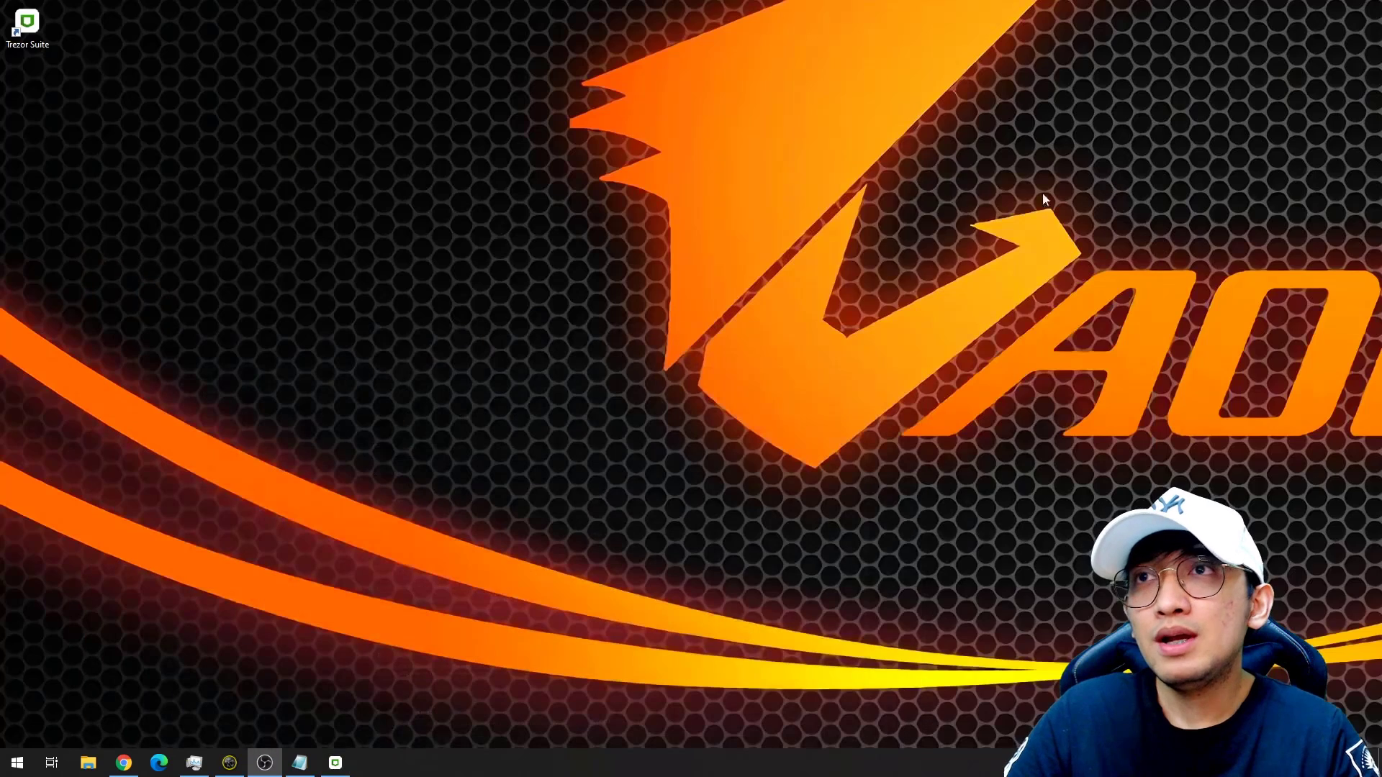
right_click(835, 136)
click(891, 175)
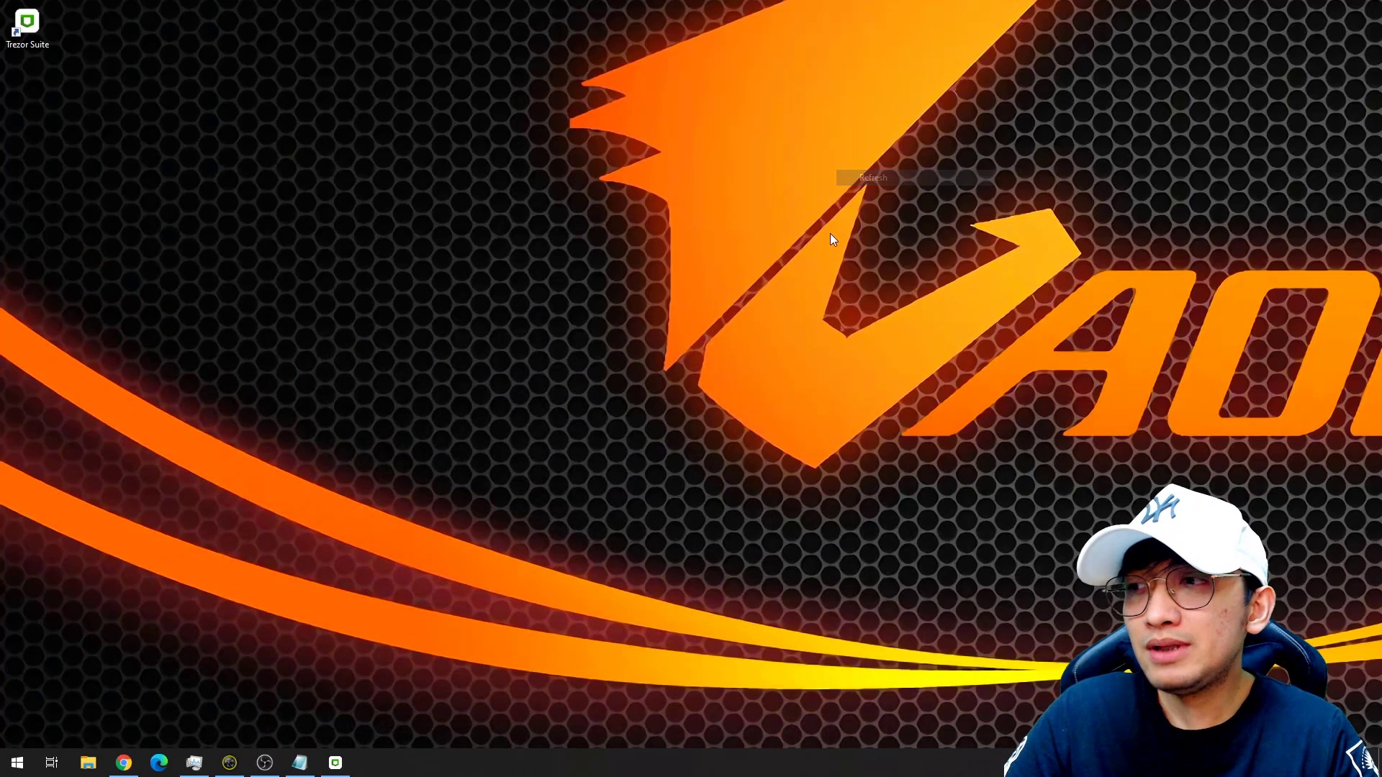
click(125, 764)
click(124, 10)
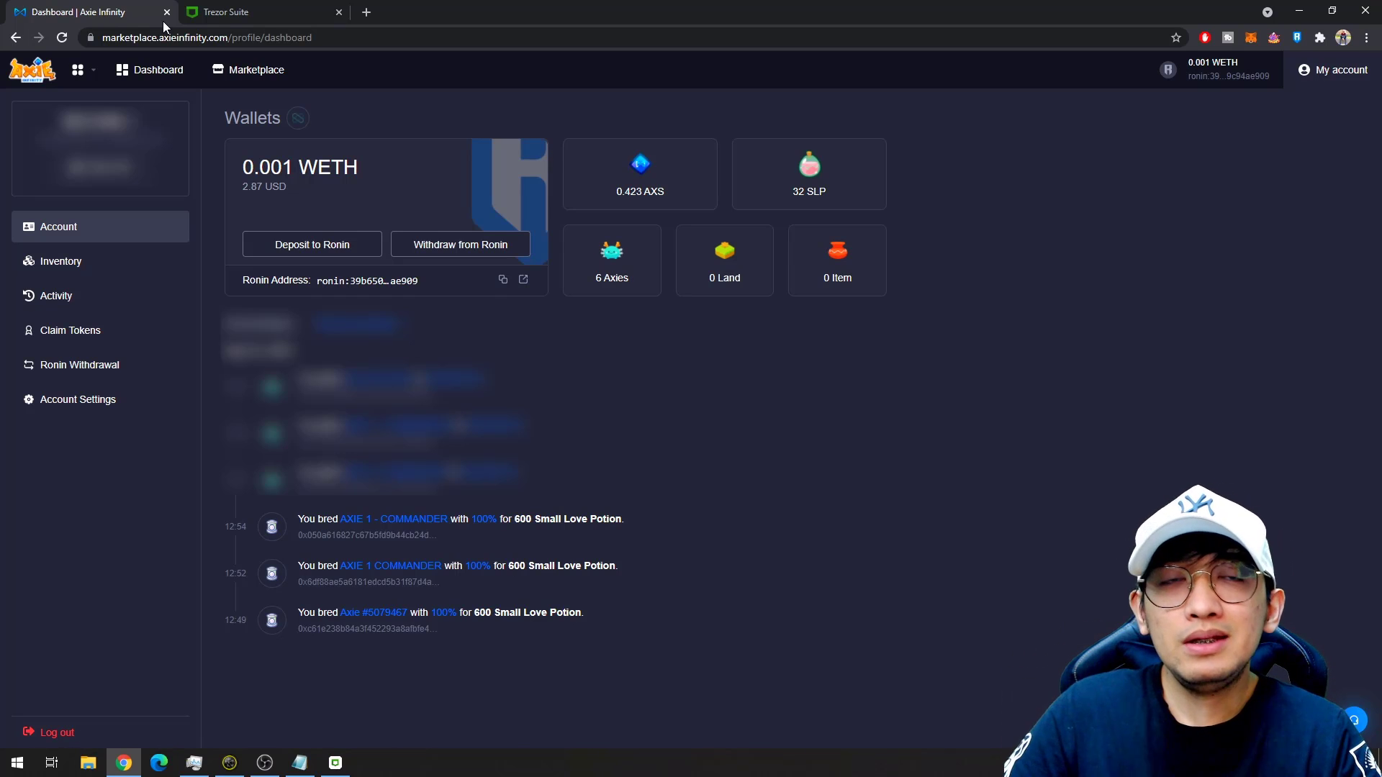
click(142, 257)
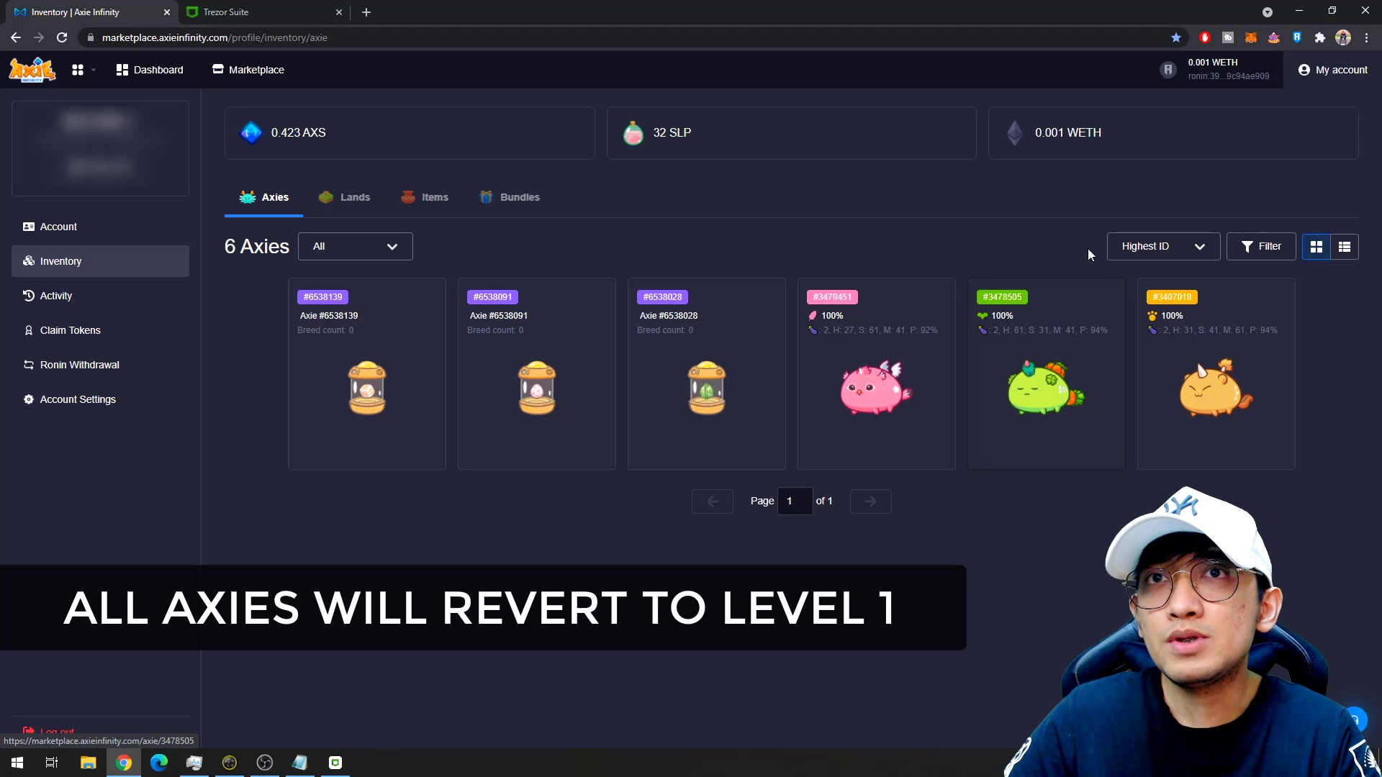
Bring up the Ronin wallet's account list, including the Connect Hardware Wallet option.
click(1294, 37)
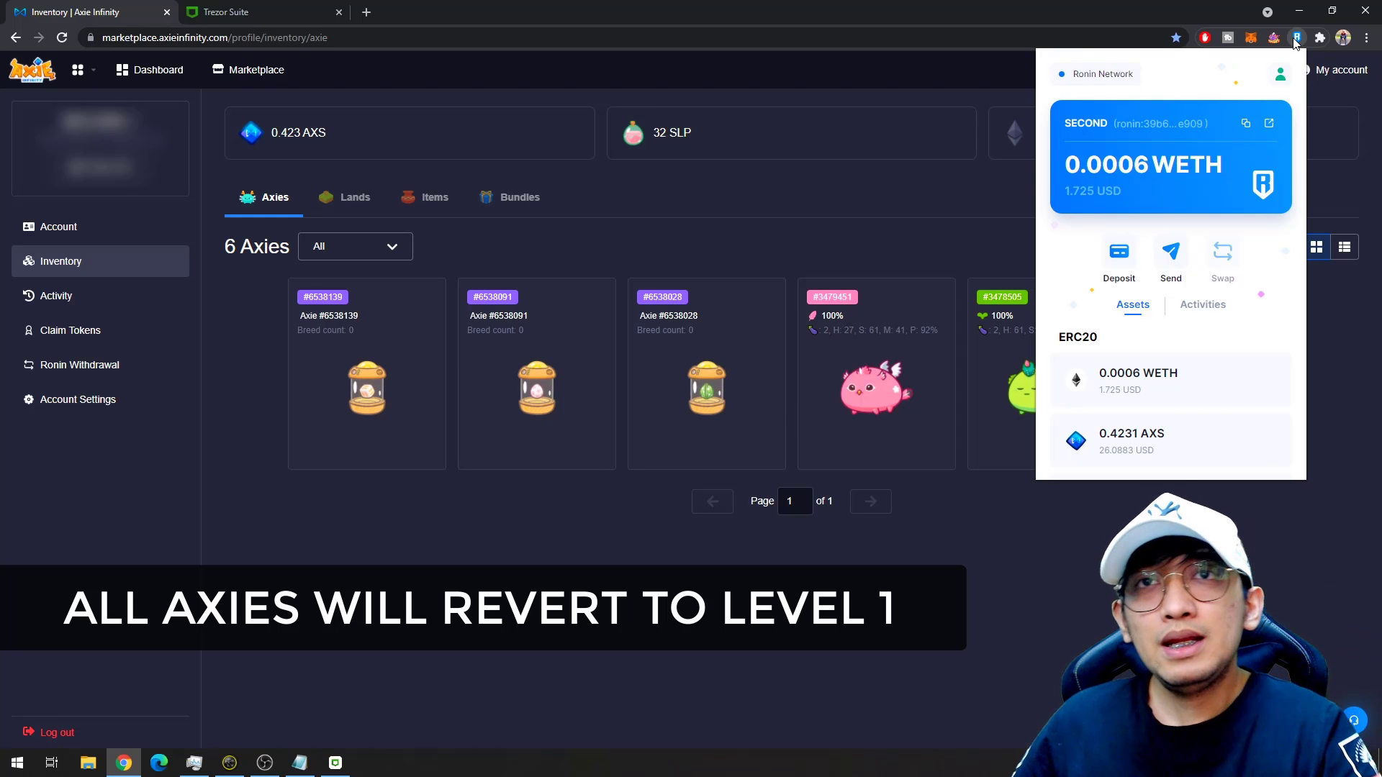
click(1279, 75)
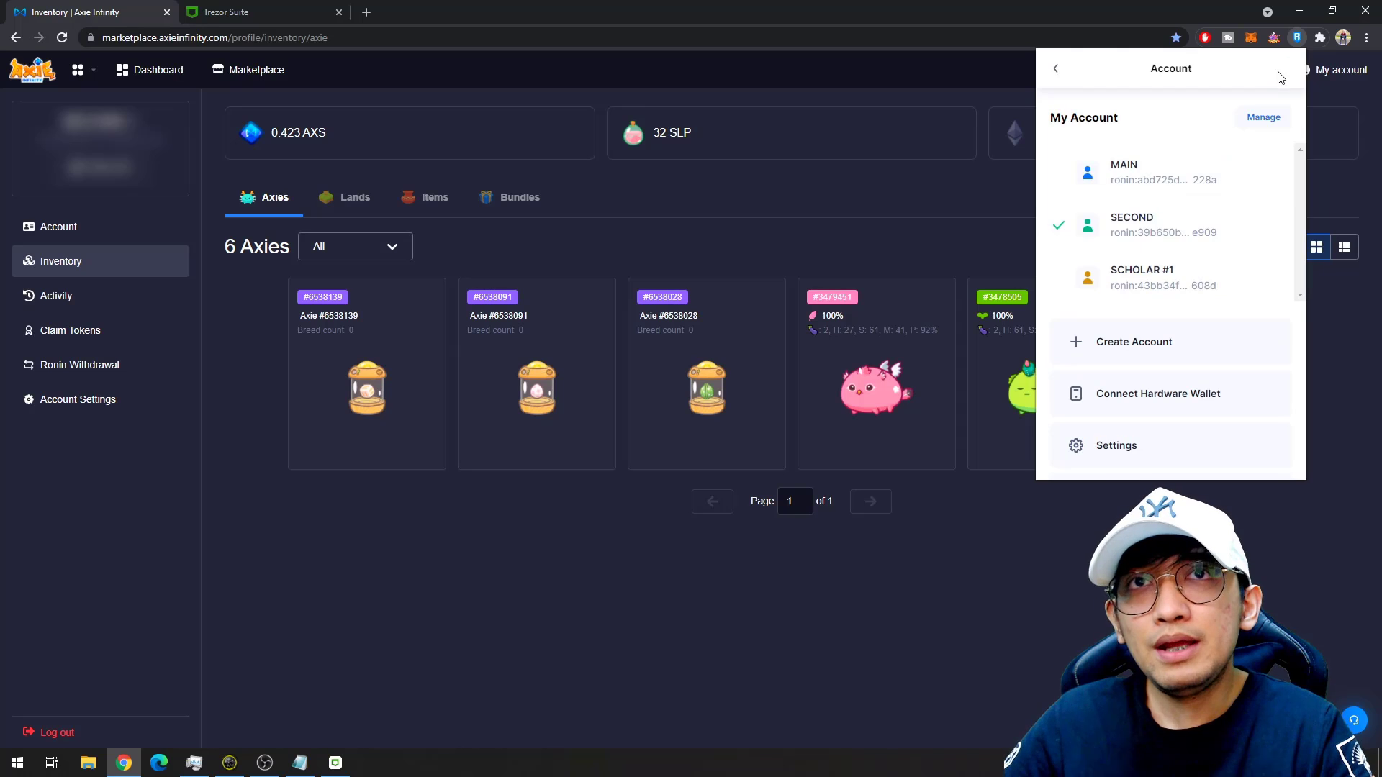
click(1058, 70)
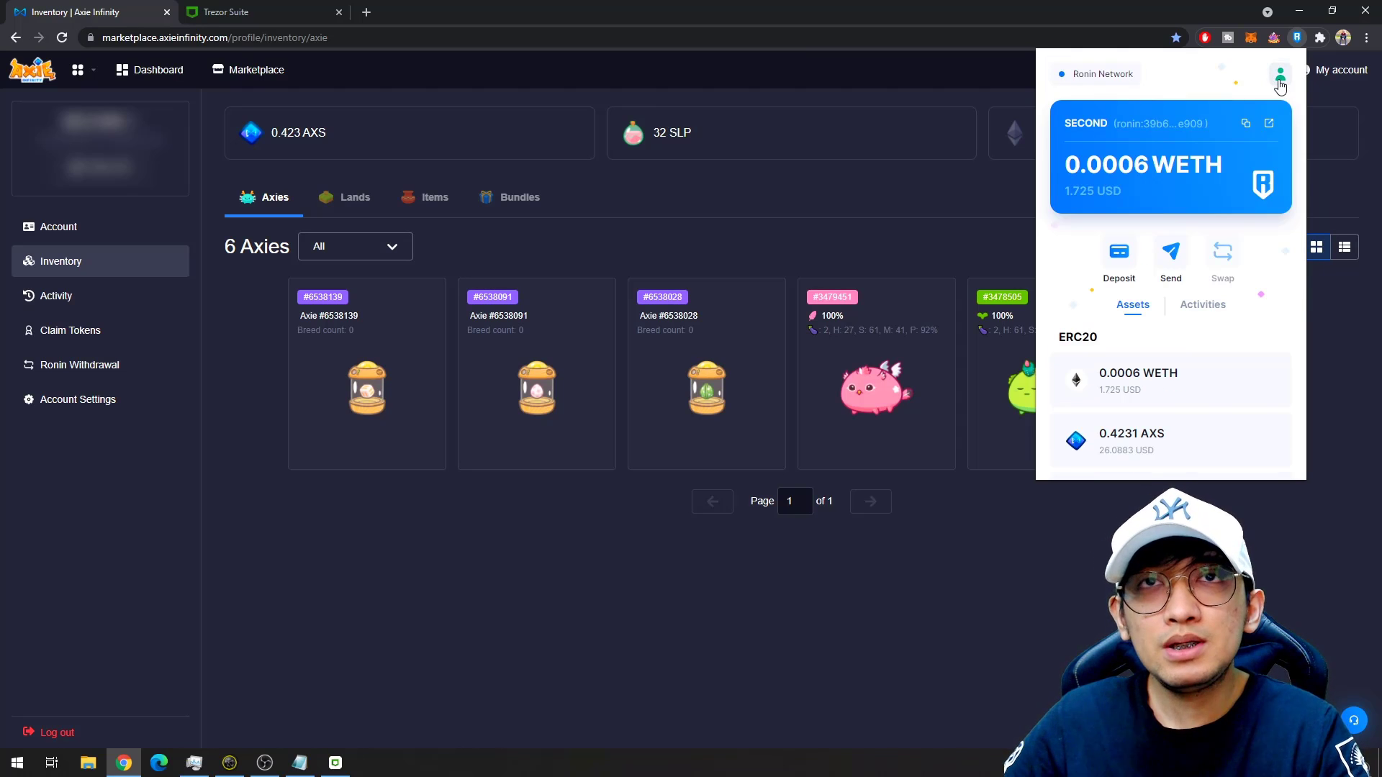
click(1279, 74)
scroll(1198, 280, down, 1)
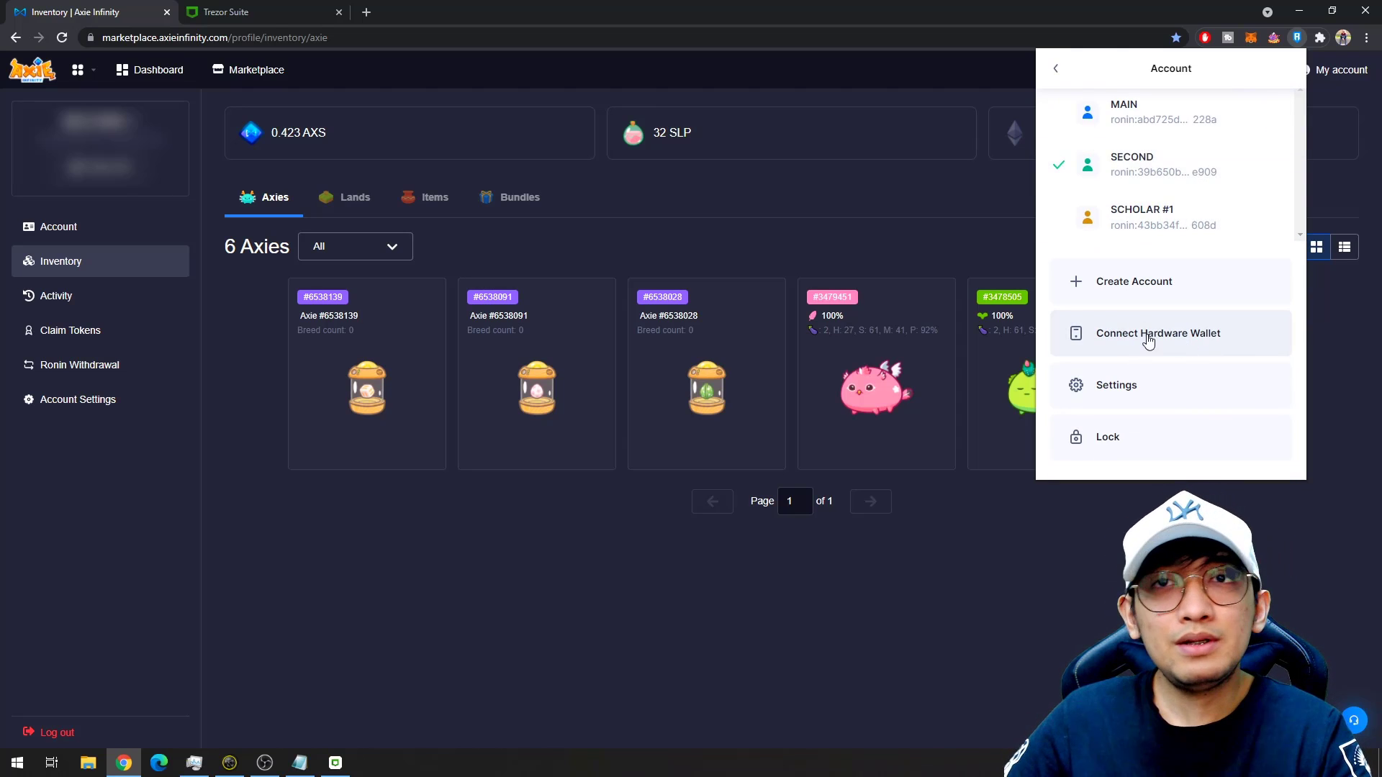
Connect the Trezor to Ronin, always allow public key reads, and export Ethereum account #1 without a passphrase.
click(1175, 342)
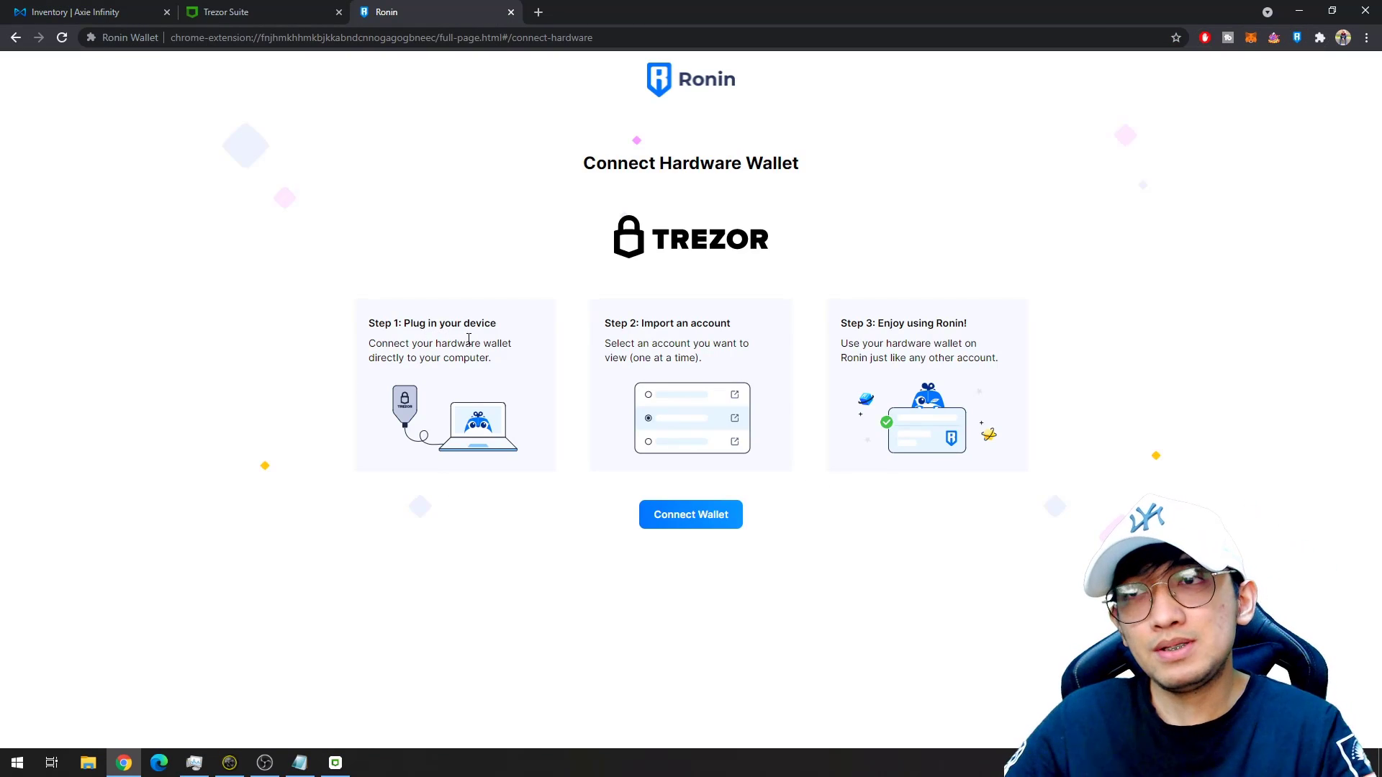
click(711, 520)
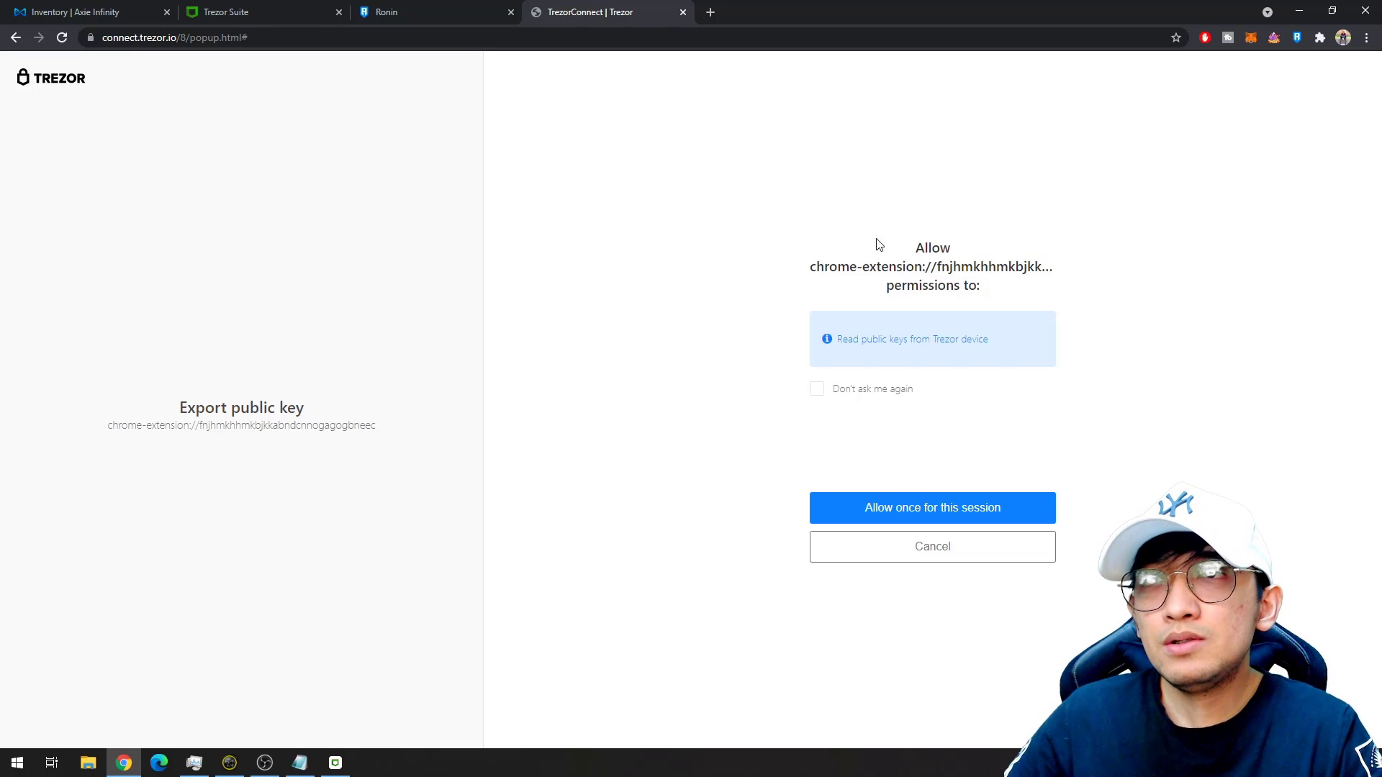
click(817, 393)
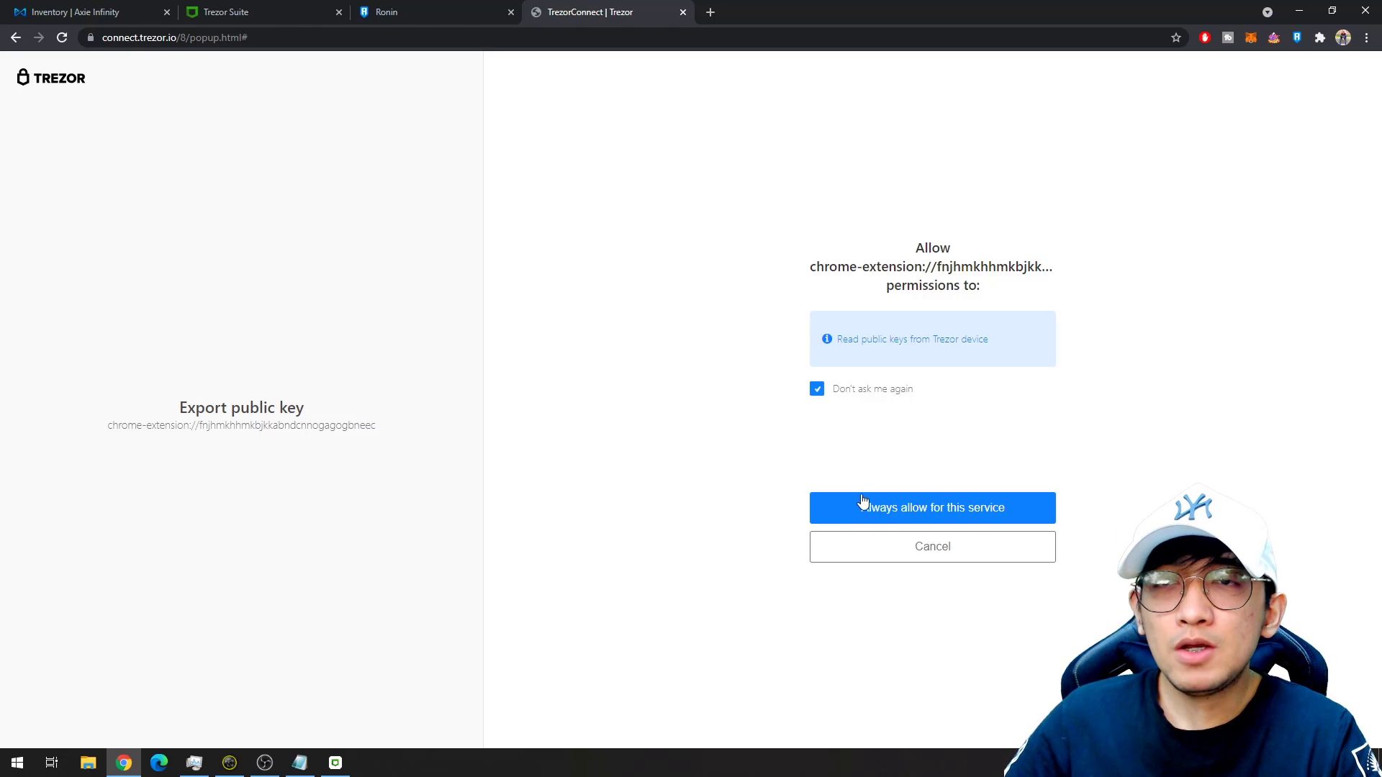
click(903, 510)
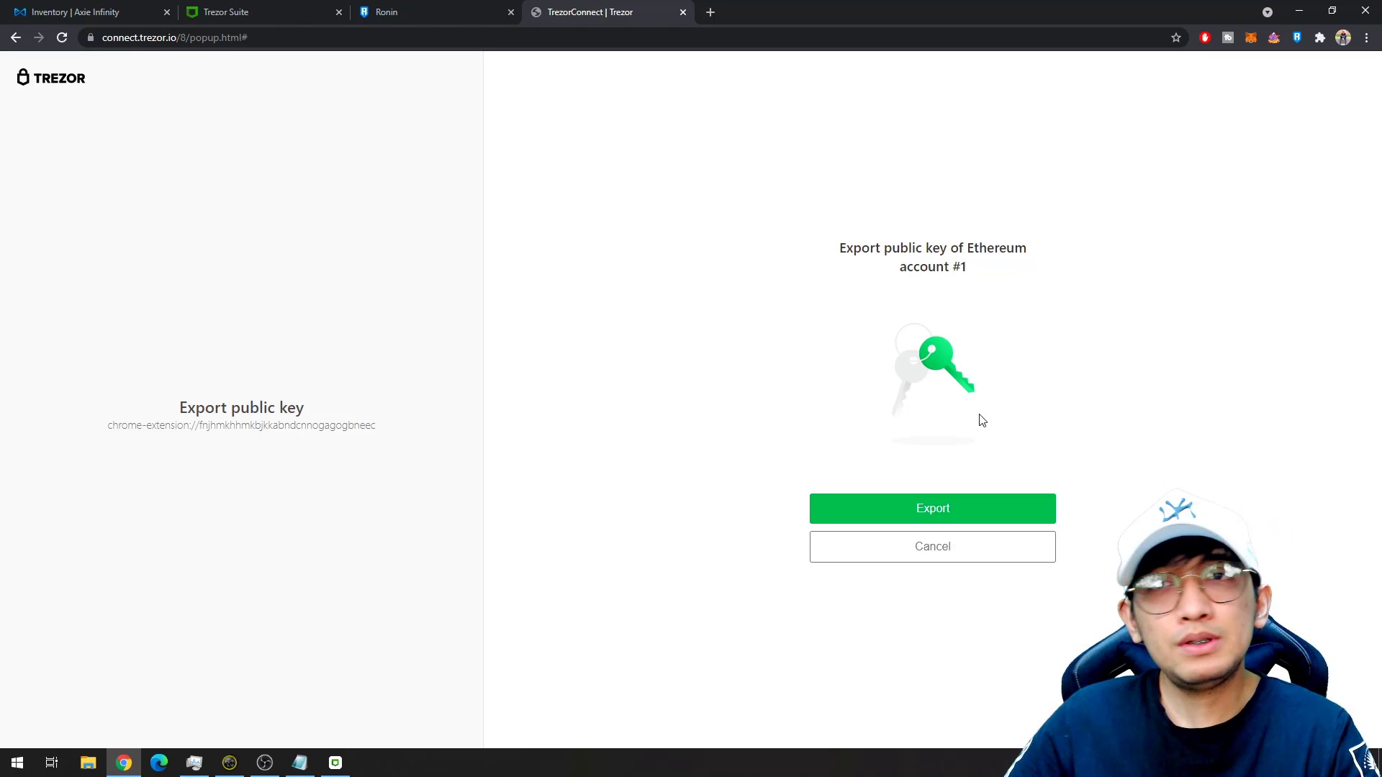
click(947, 508)
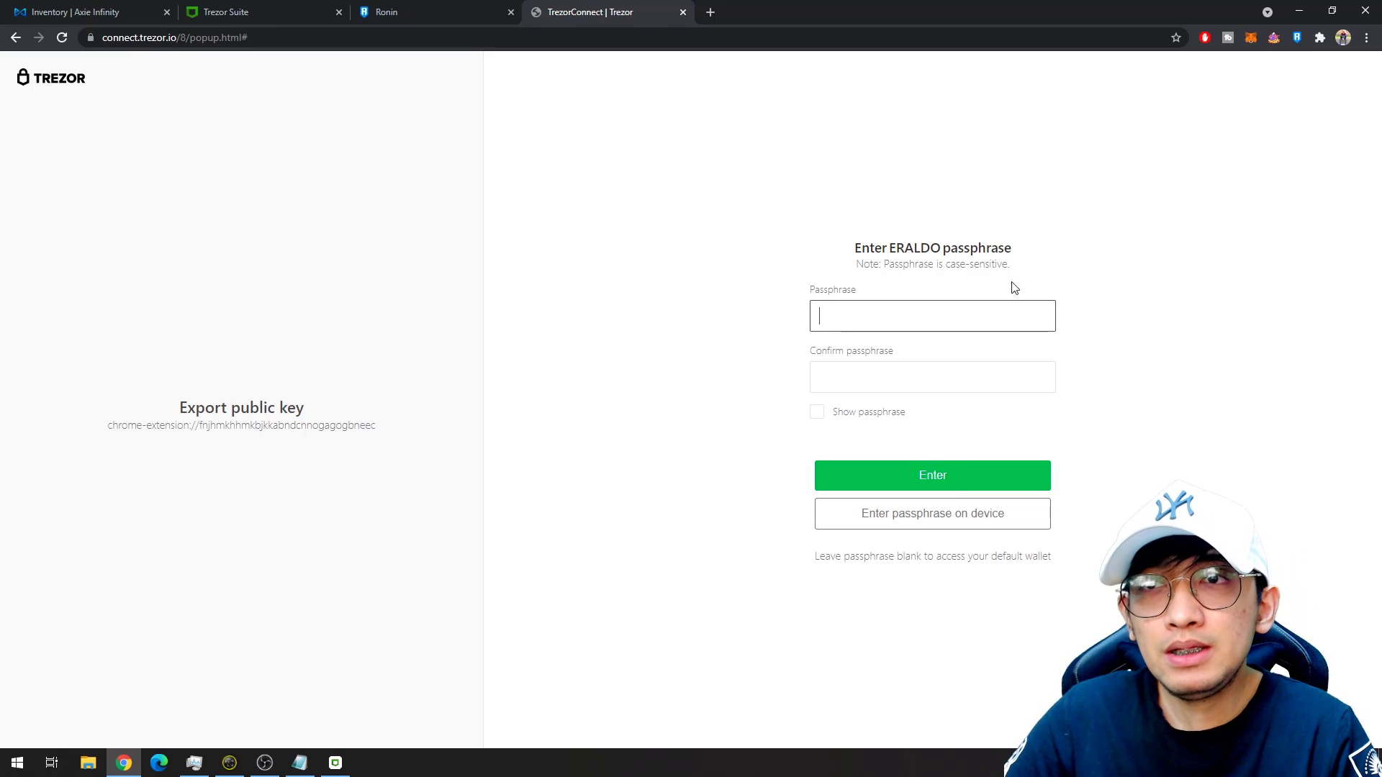
click(966, 477)
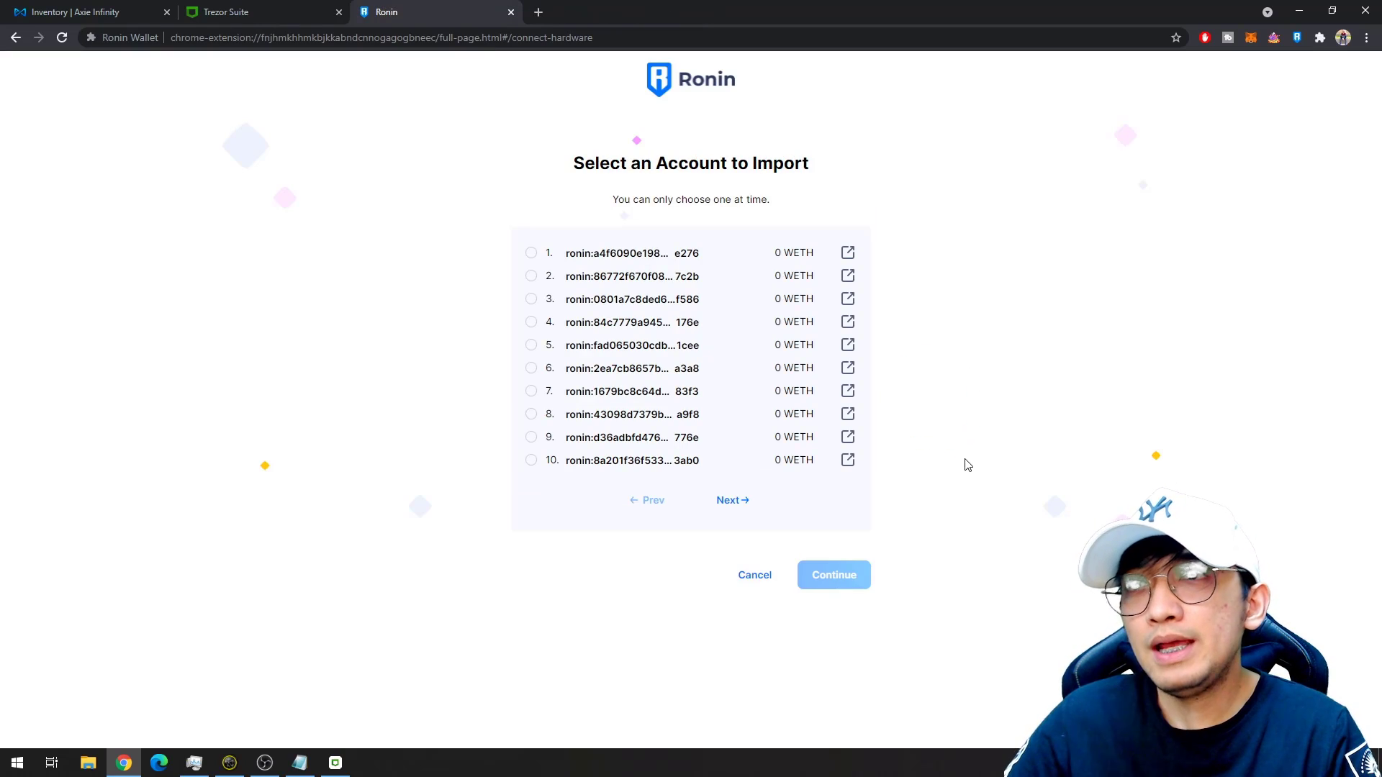
Browse importable Trezor accounts up to 41–50 and return to accounts 1–10.
click(740, 507)
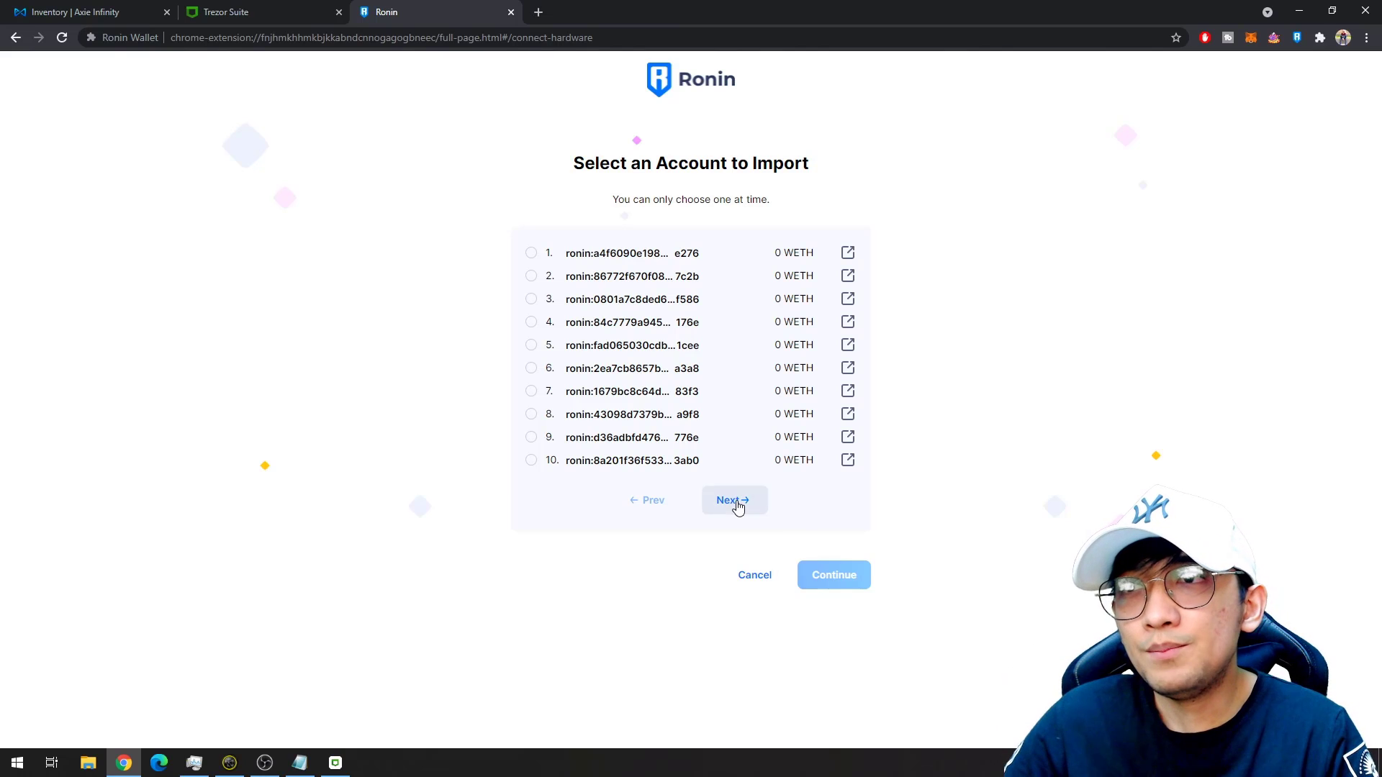
click(740, 507)
click(739, 506)
click(739, 507)
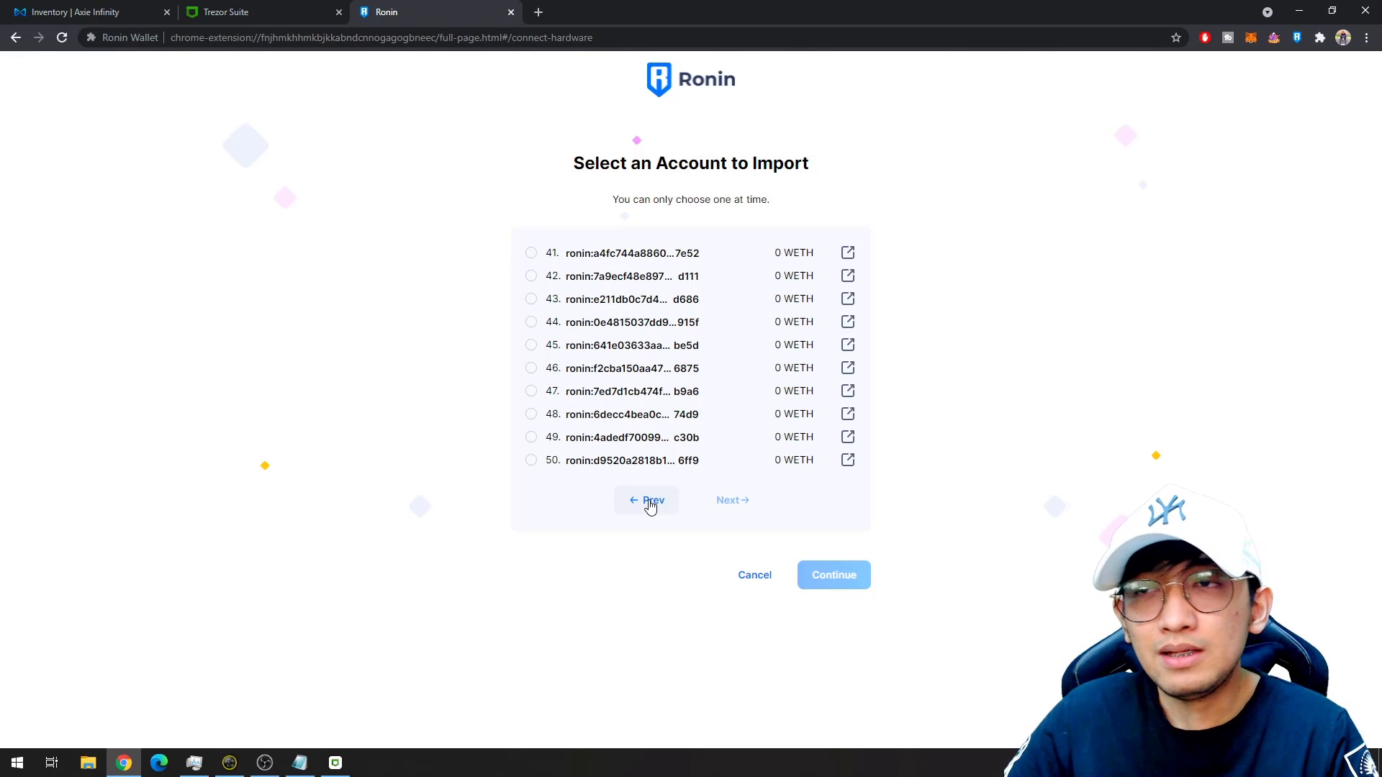
click(651, 505)
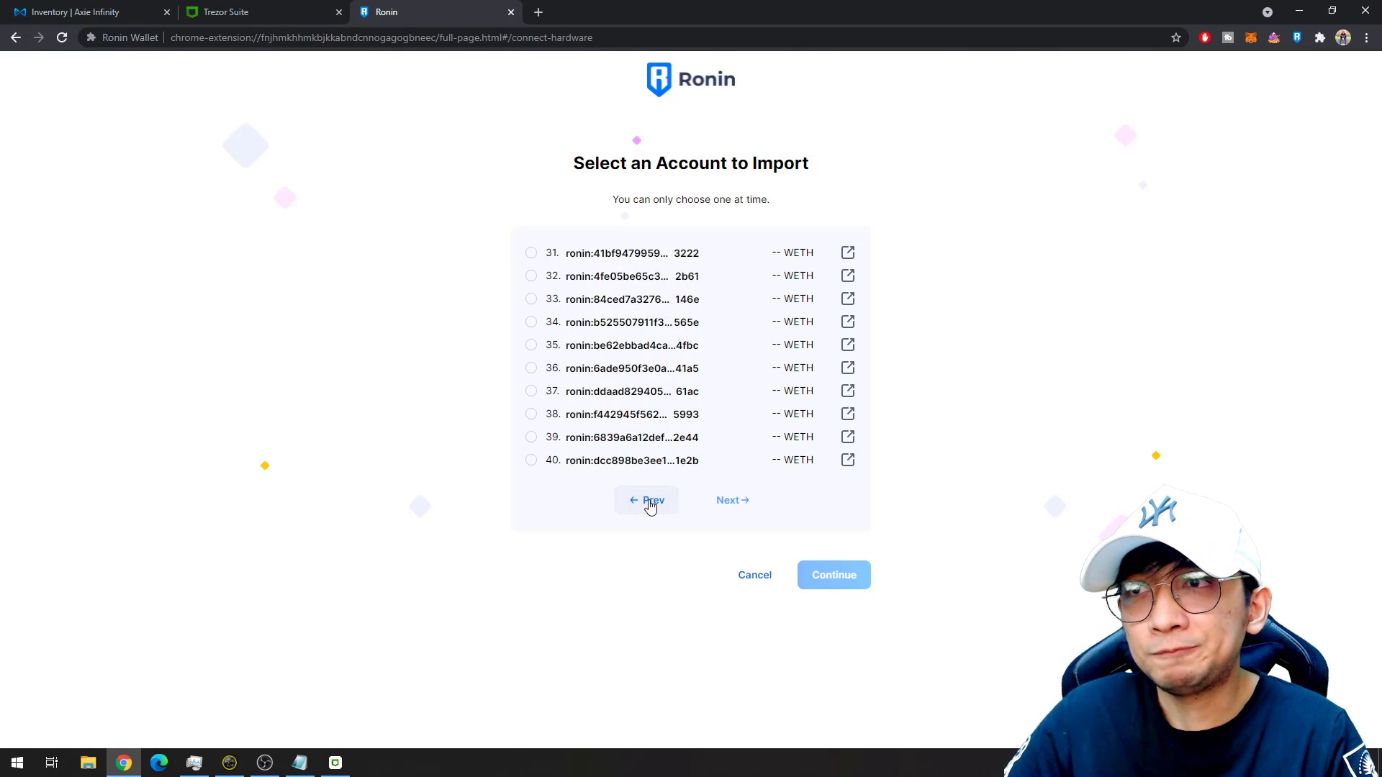
click(651, 505)
click(650, 504)
click(649, 501)
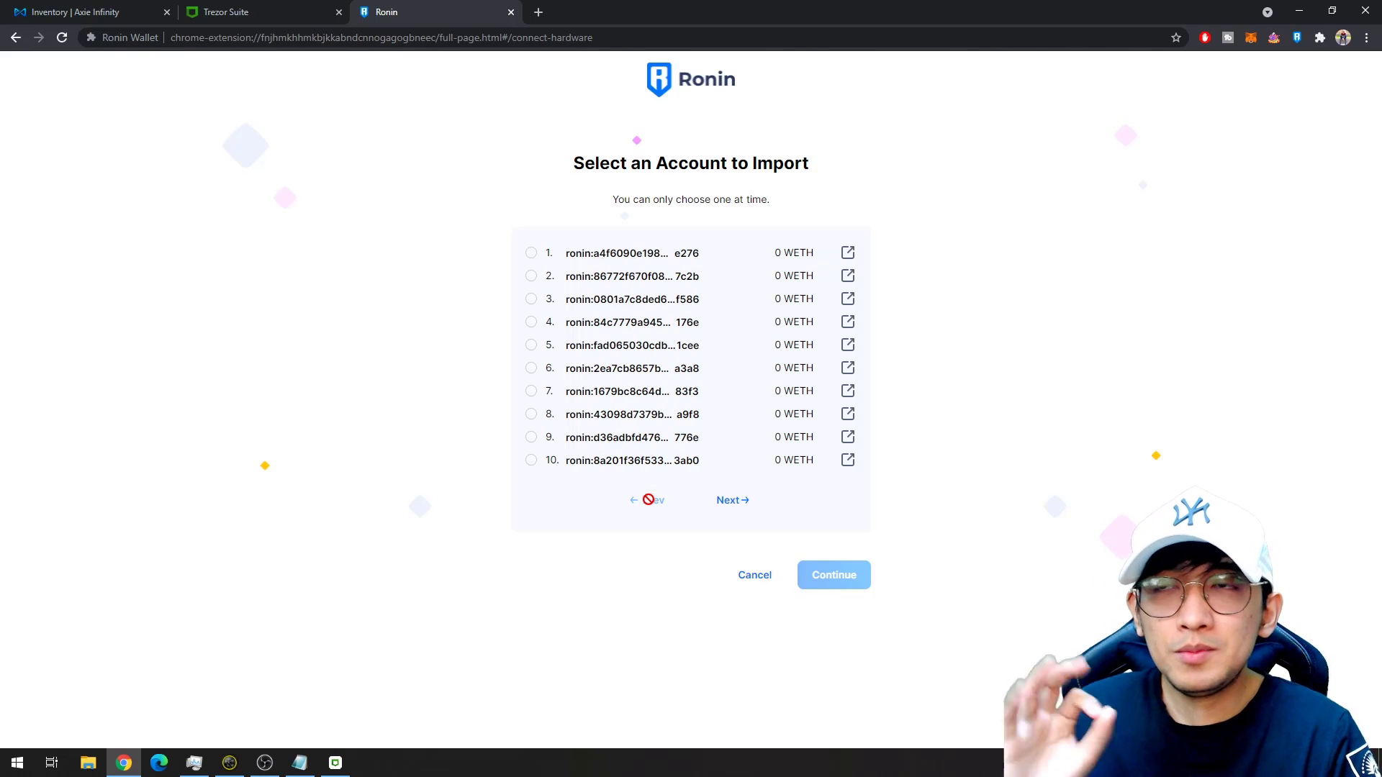
click(732, 504)
click(731, 504)
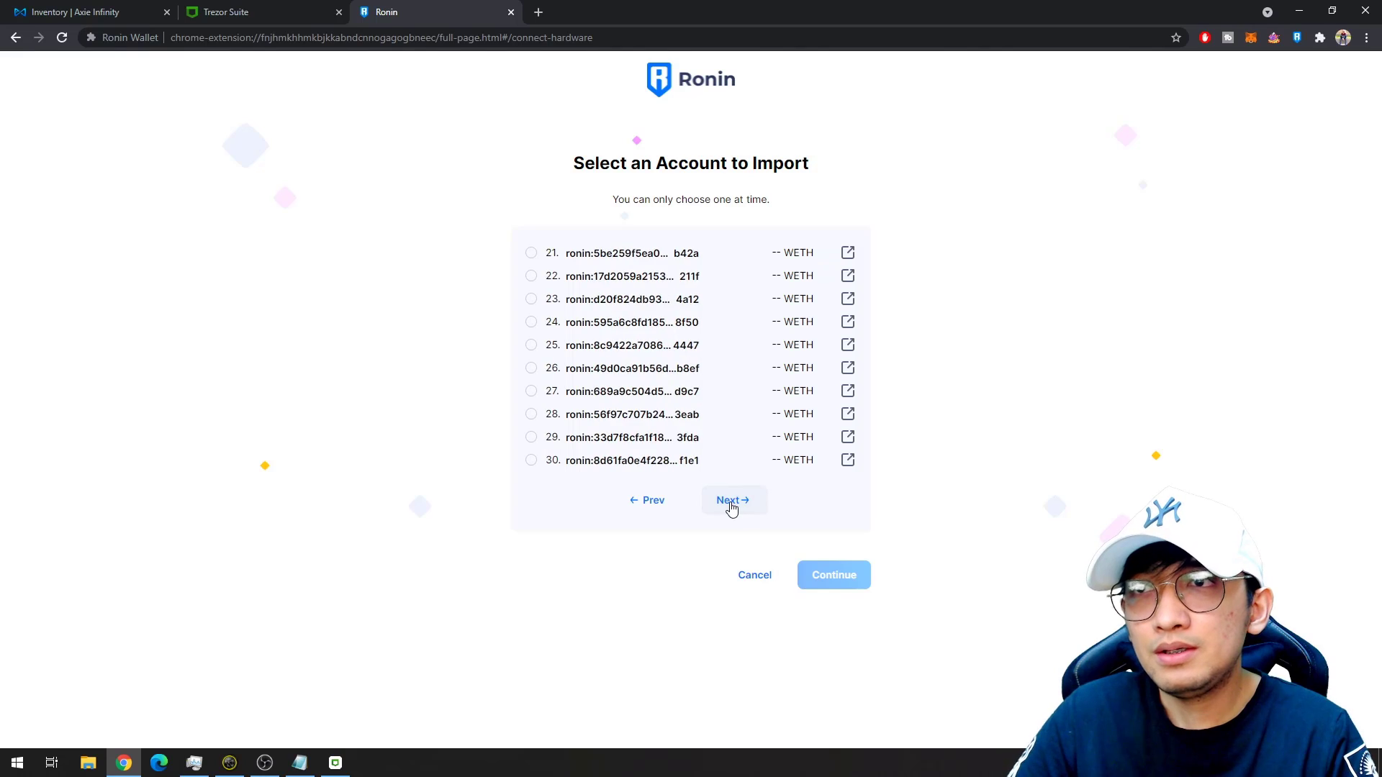
click(731, 506)
click(731, 507)
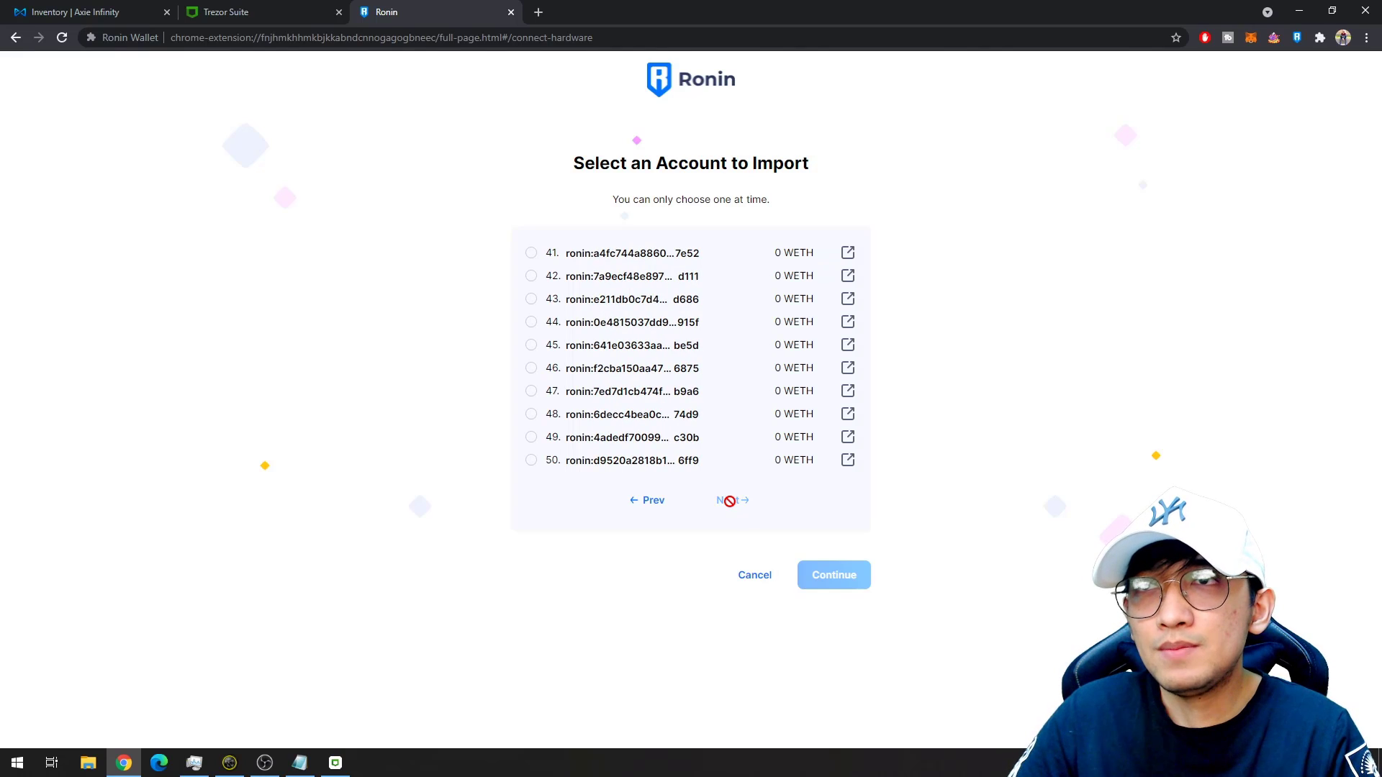
click(661, 504)
click(661, 504)
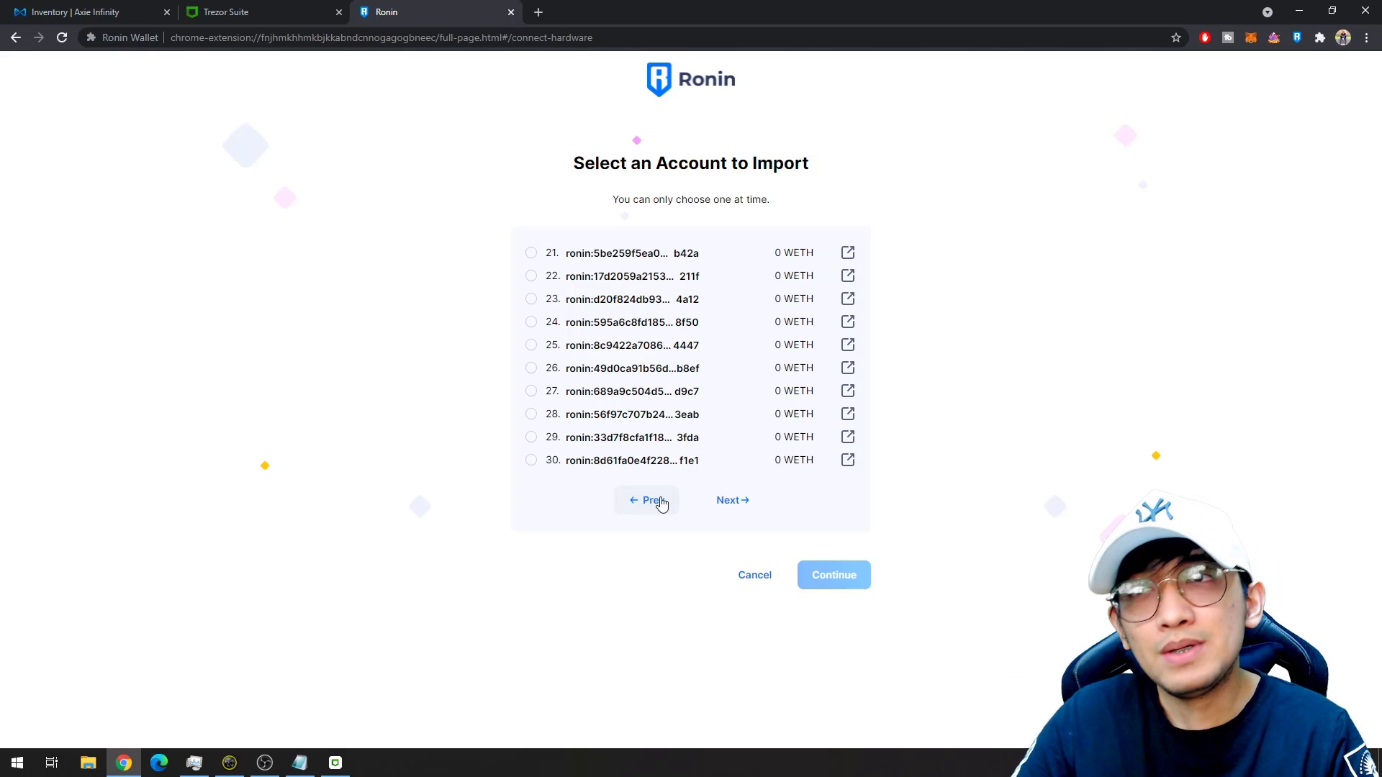
click(661, 504)
click(660, 504)
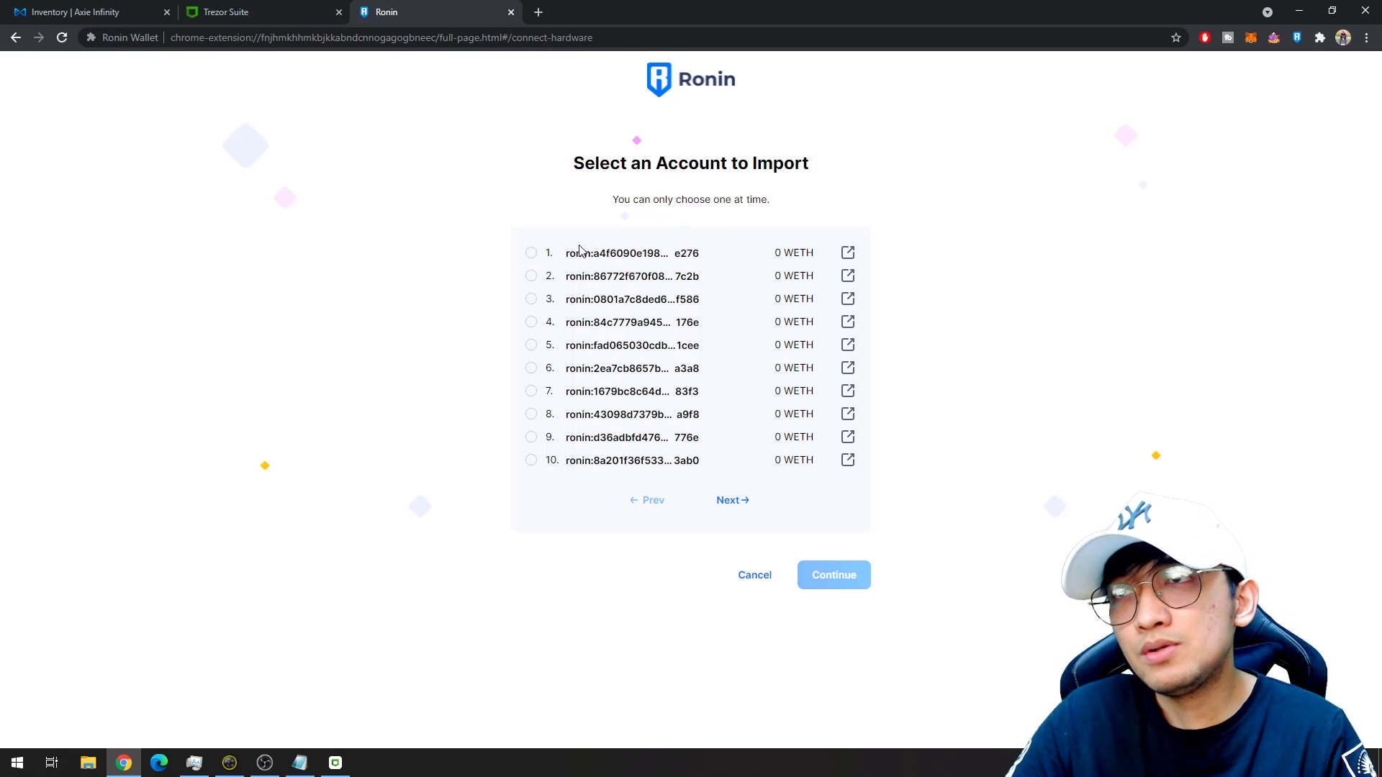
Import the first Trezor-derived account to reach the Account Connected confirmation.
click(530, 253)
click(531, 279)
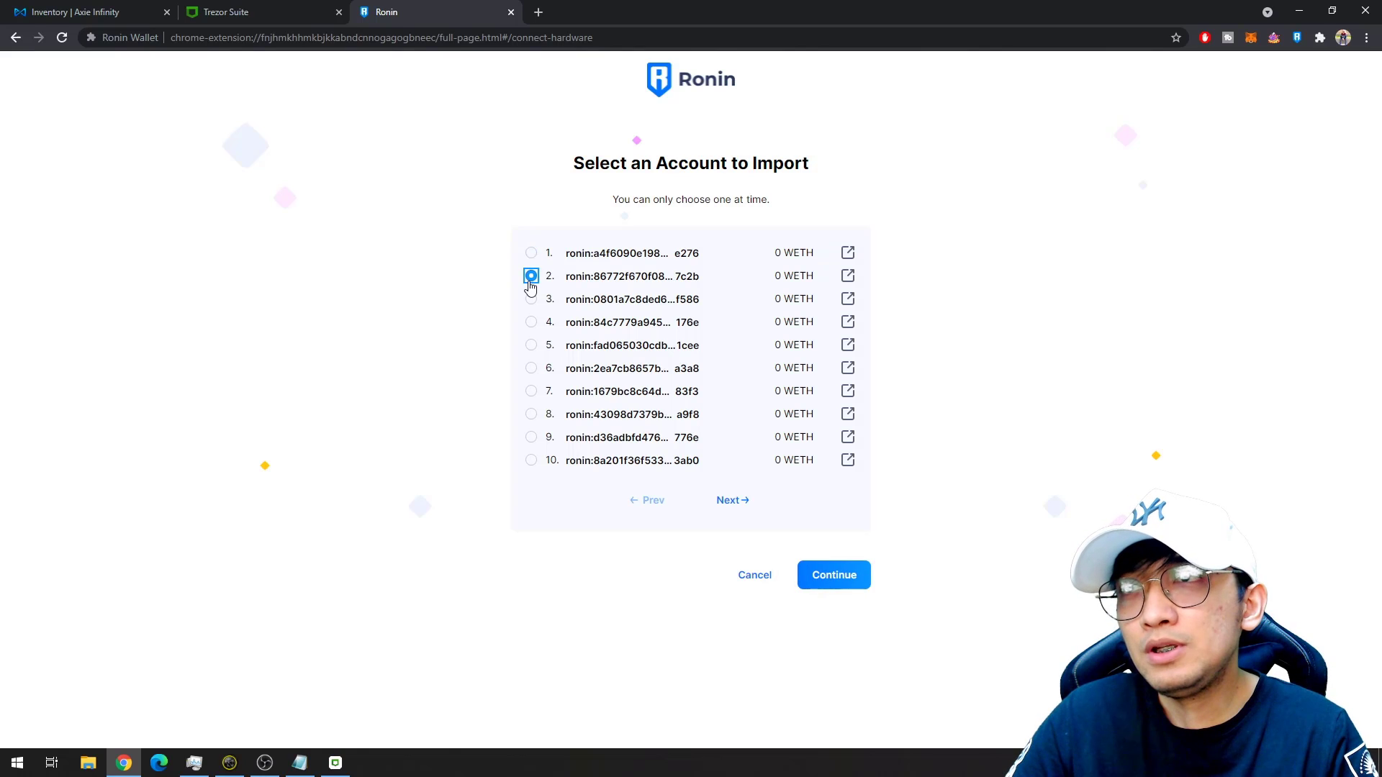
click(530, 299)
click(531, 323)
click(530, 278)
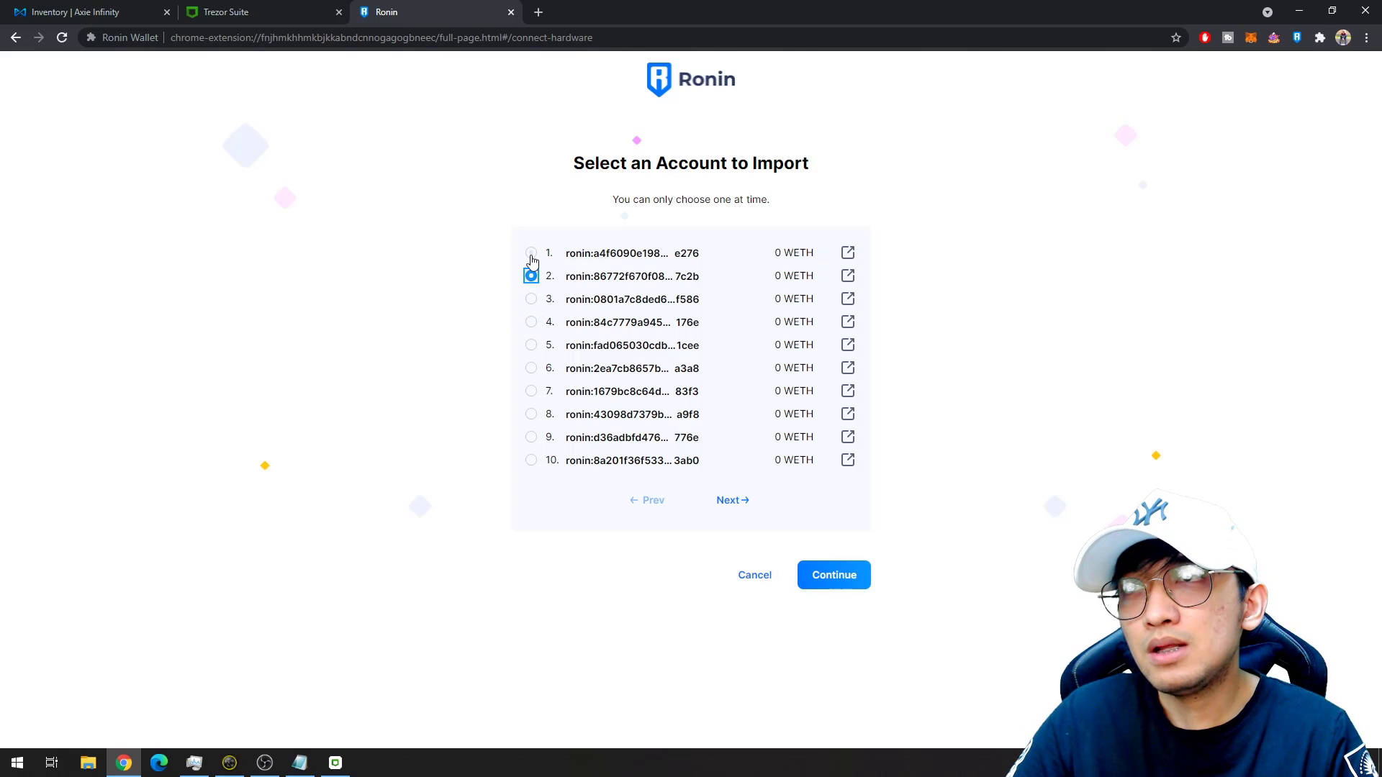
click(532, 256)
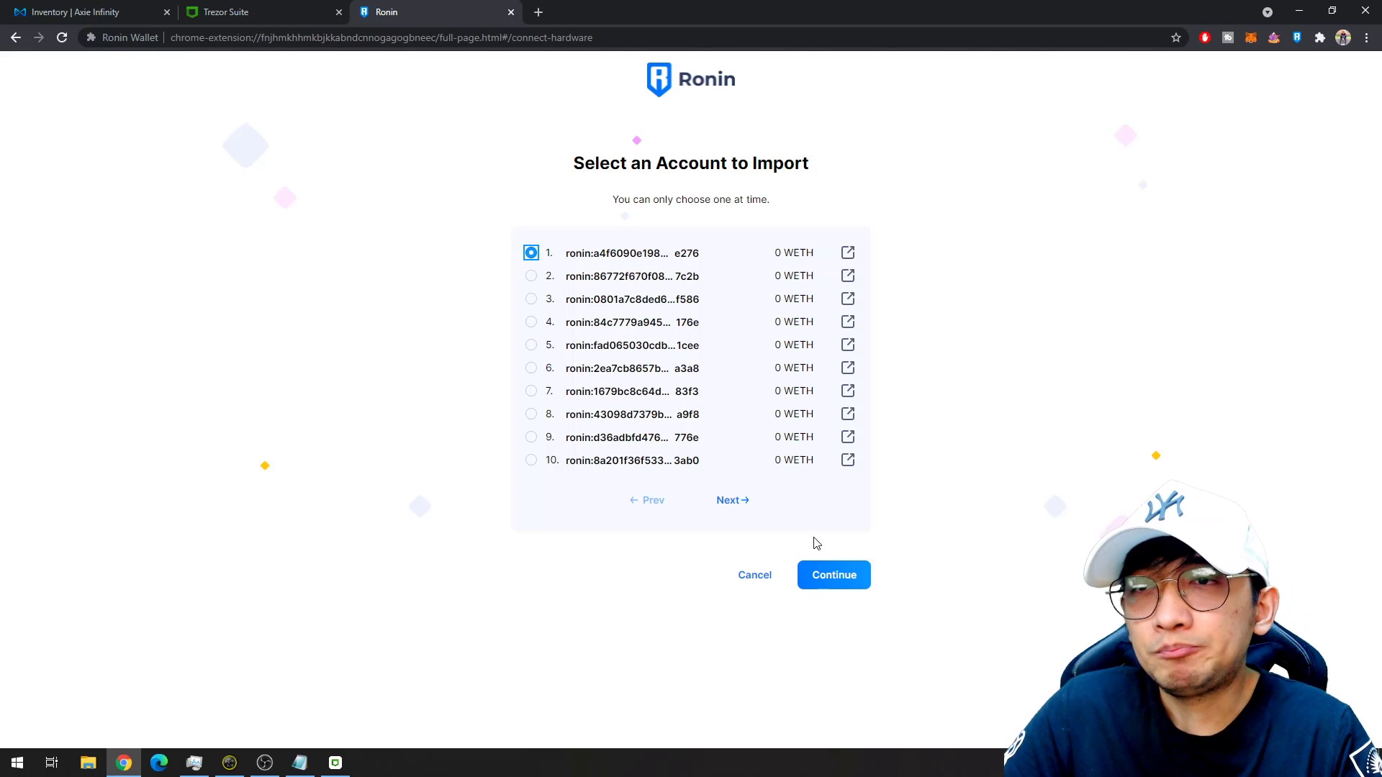
click(831, 584)
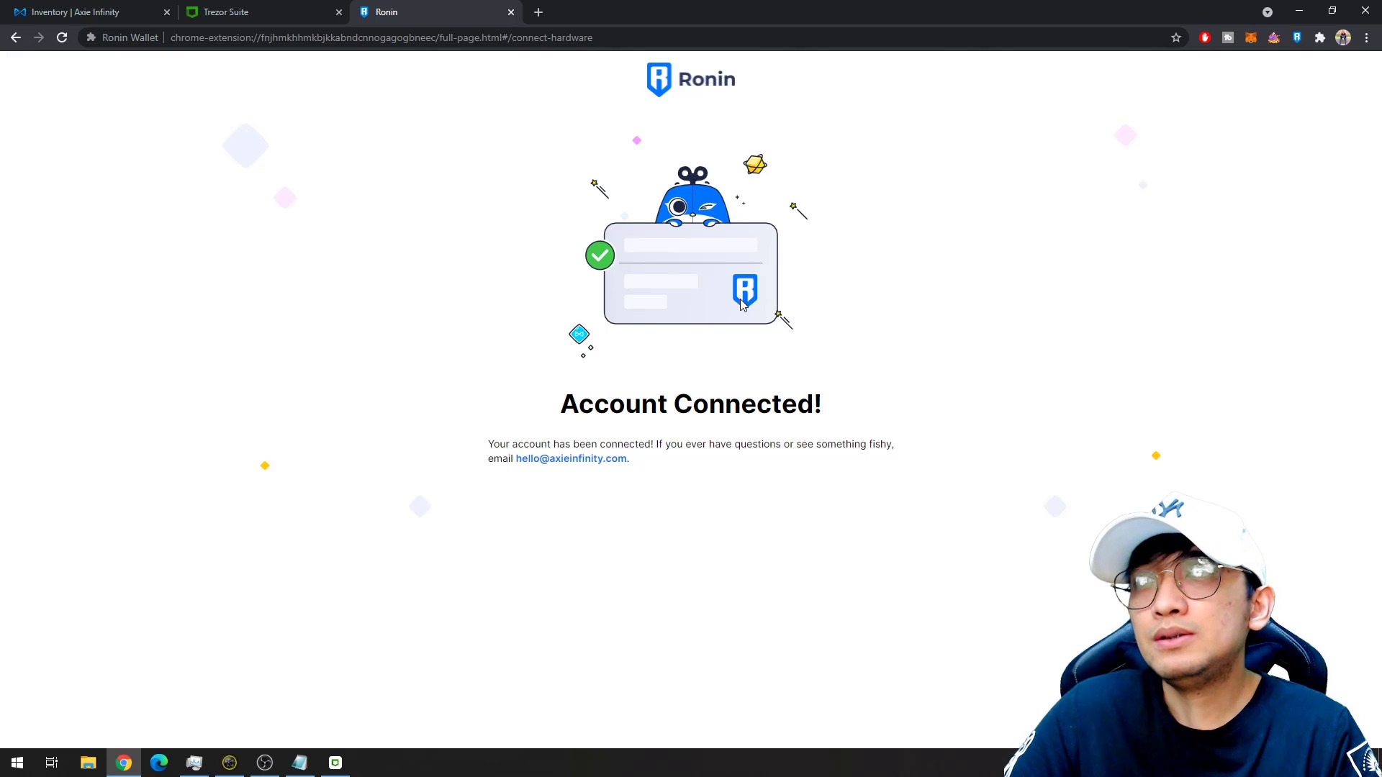
Confirm Trezor #1 is listed as a Hardware account, then log out of the Axie Infinity marketplace.
click(1297, 37)
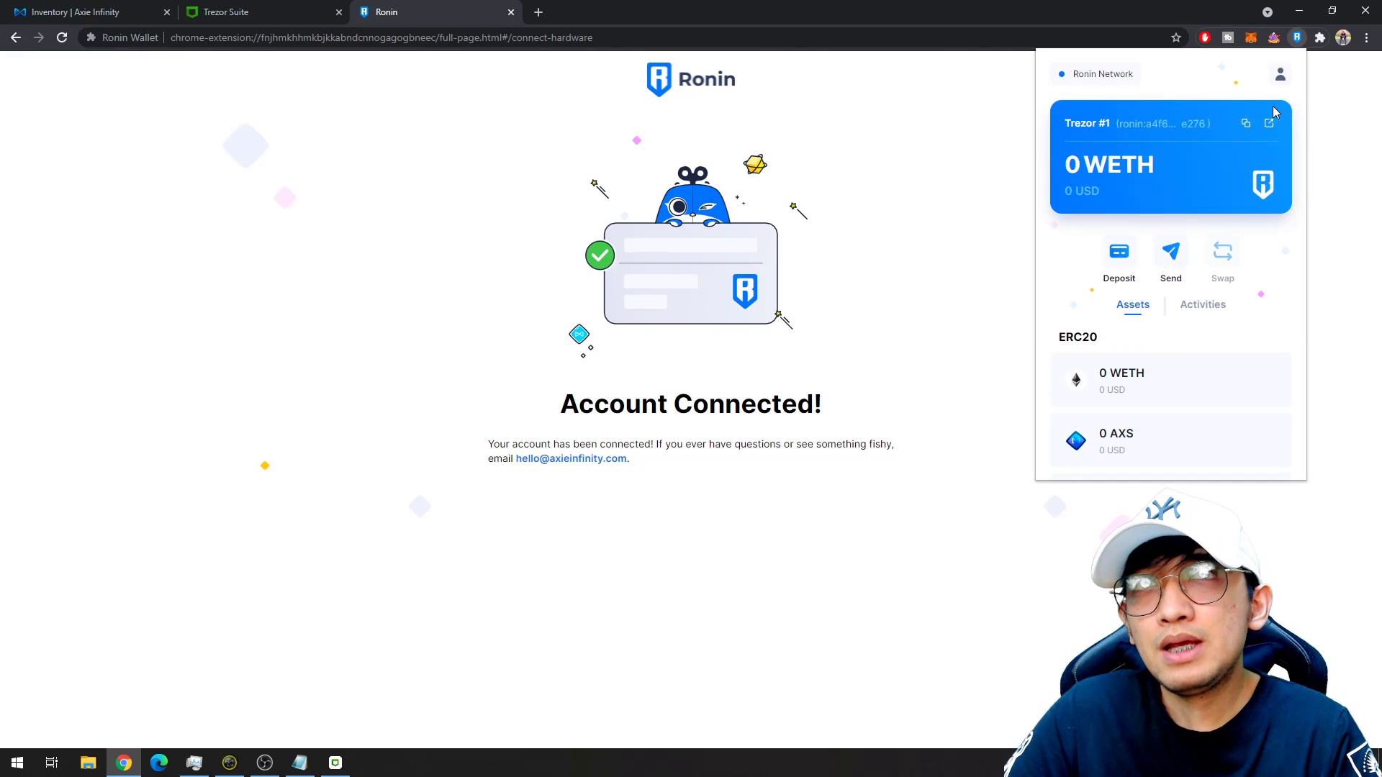
click(1280, 73)
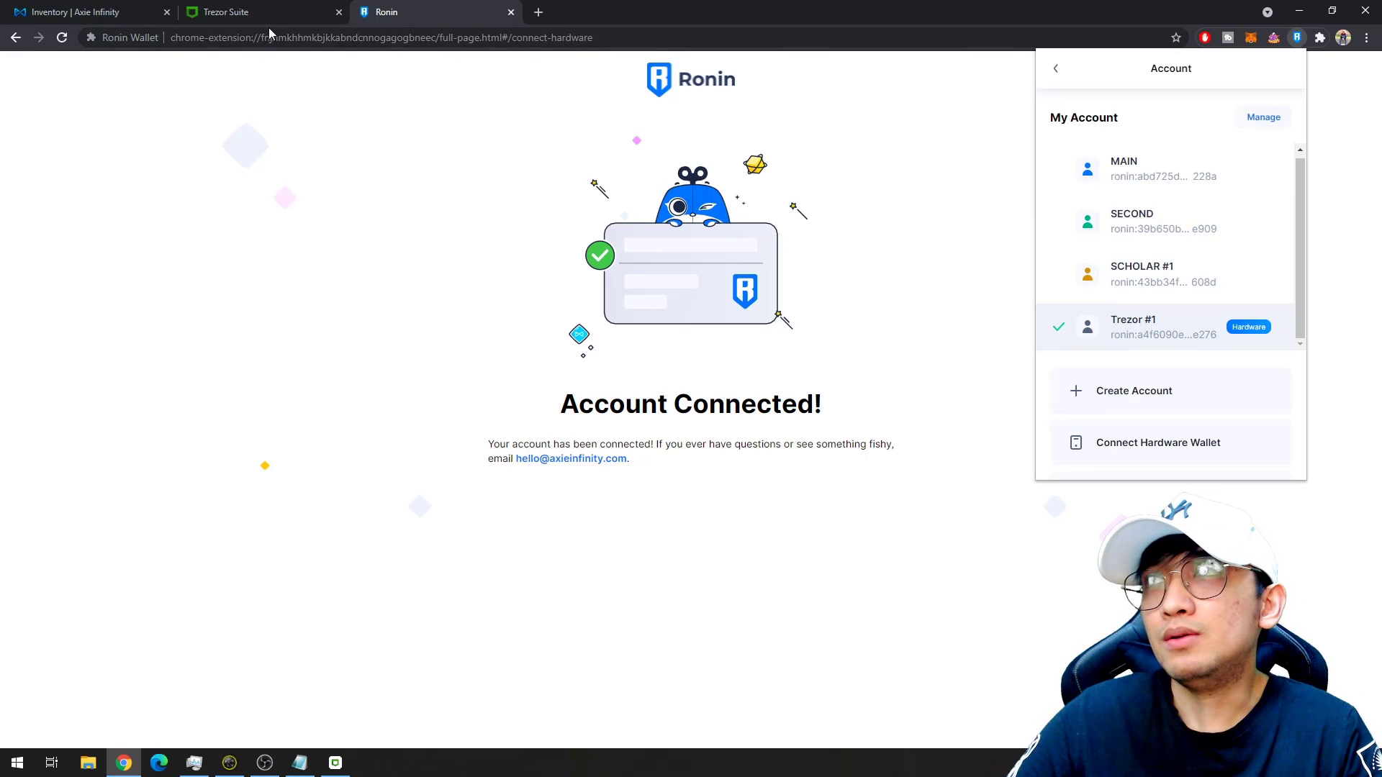
click(946, 228)
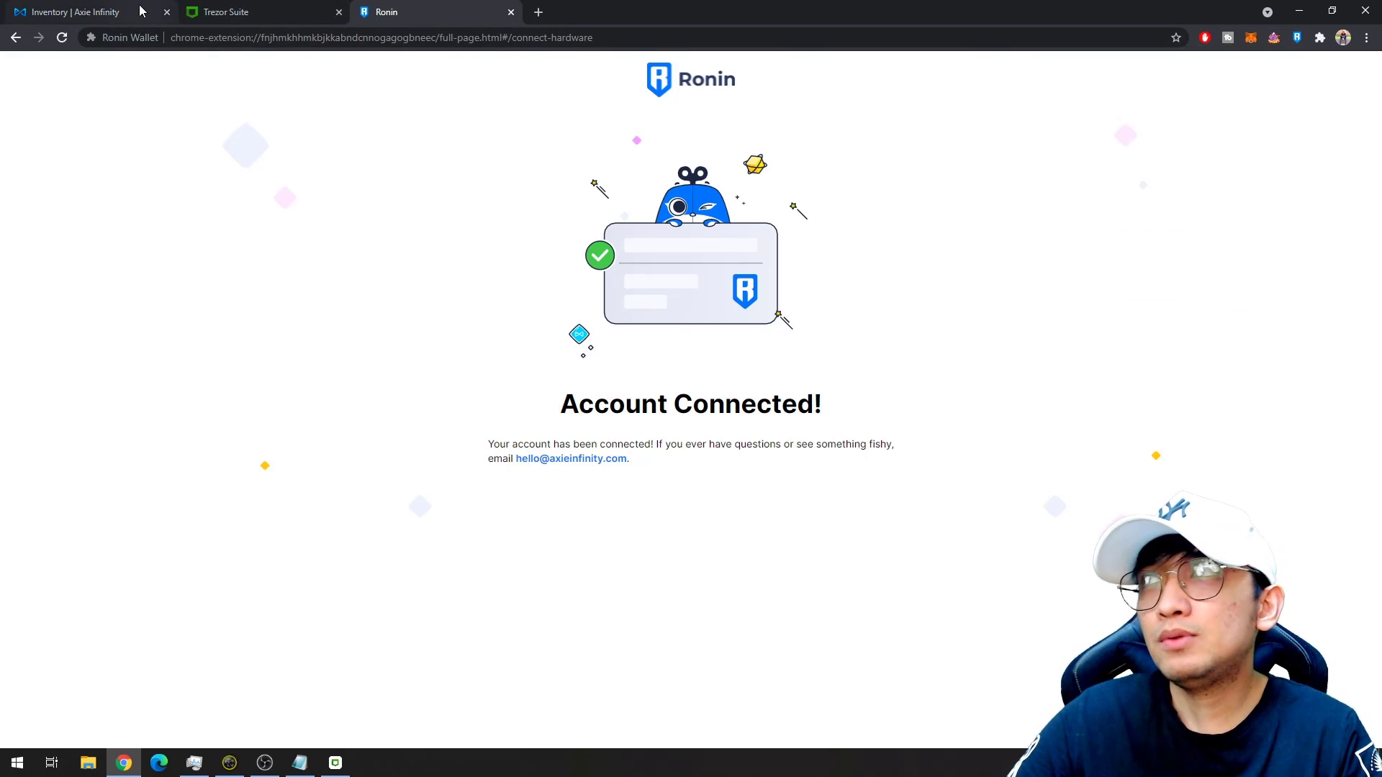
click(76, 12)
click(53, 731)
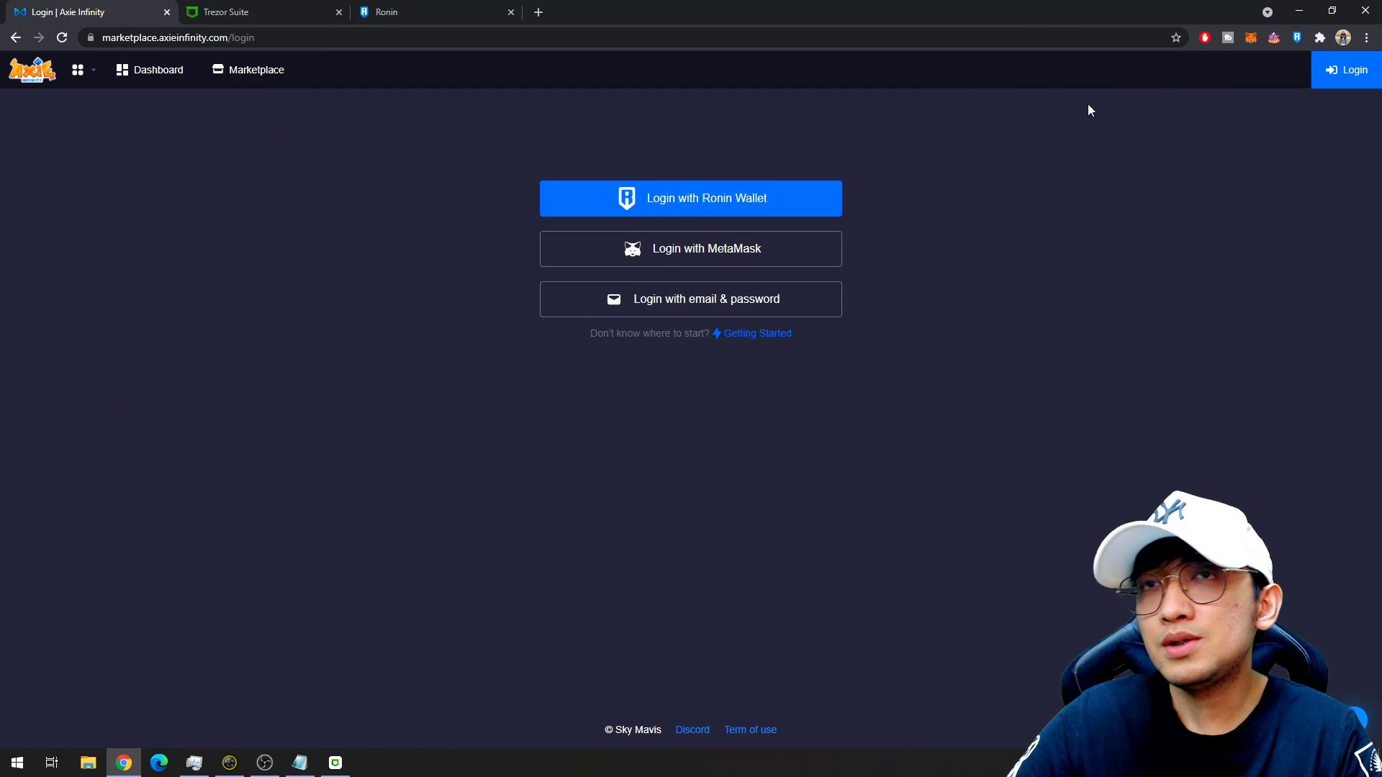
Log in to the marketplace with Ronin Wallet and confirm the signature request with Trezor #1.
click(1298, 37)
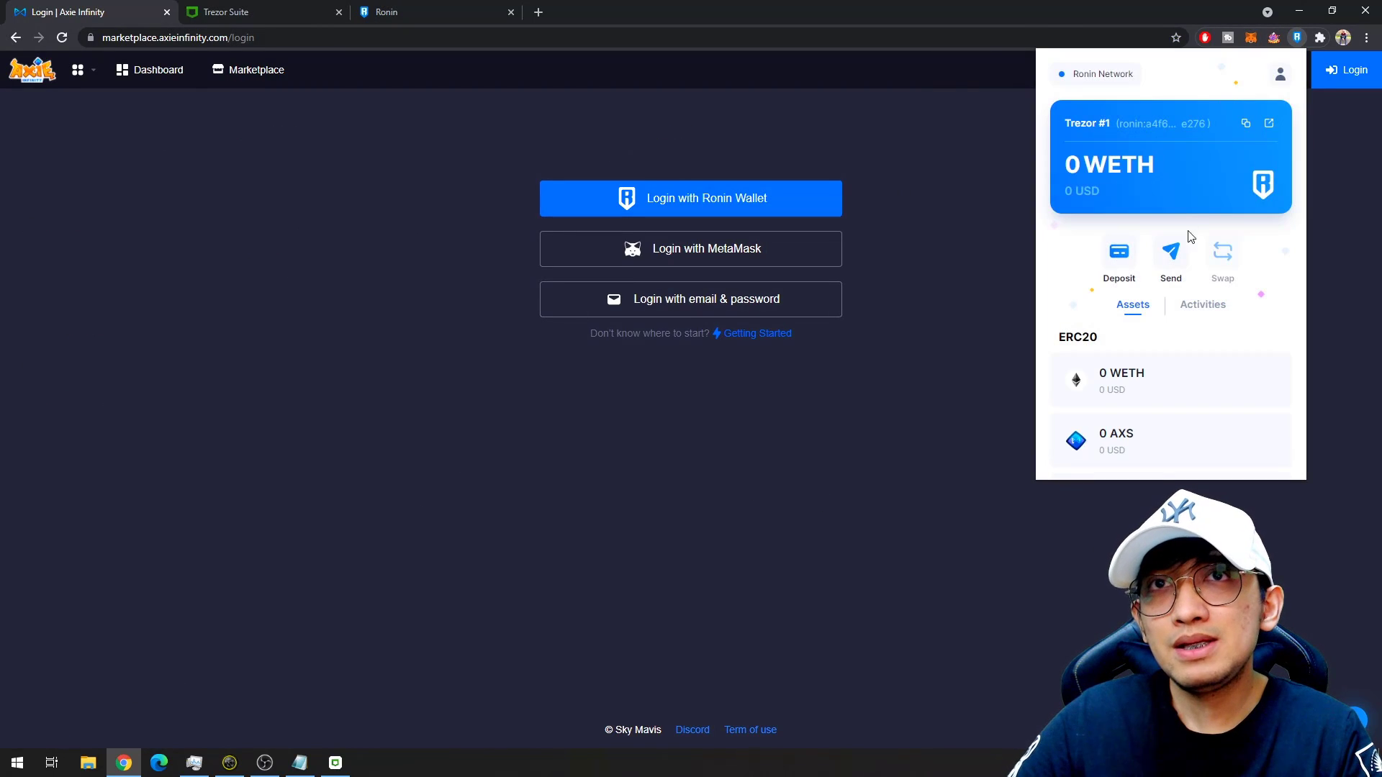
scroll(1123, 306, down, 4)
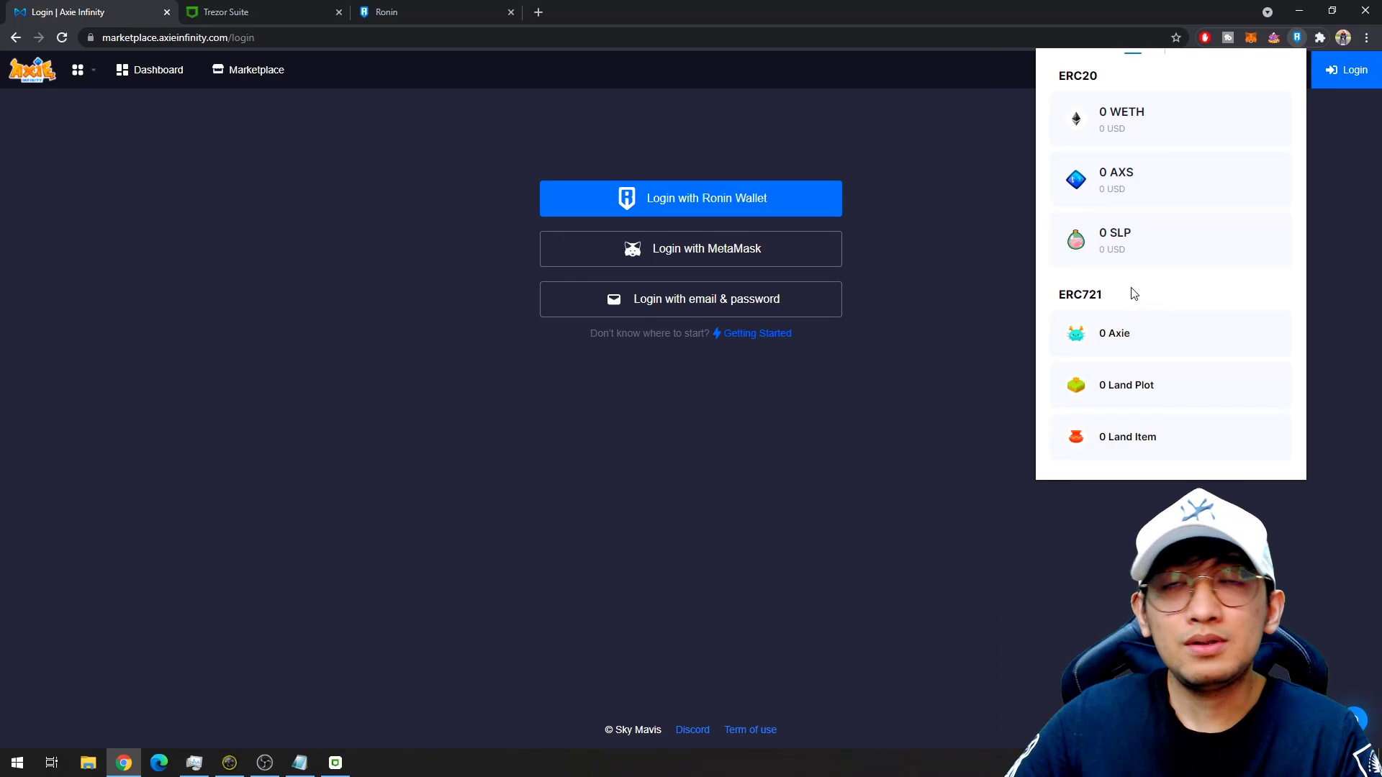
click(774, 198)
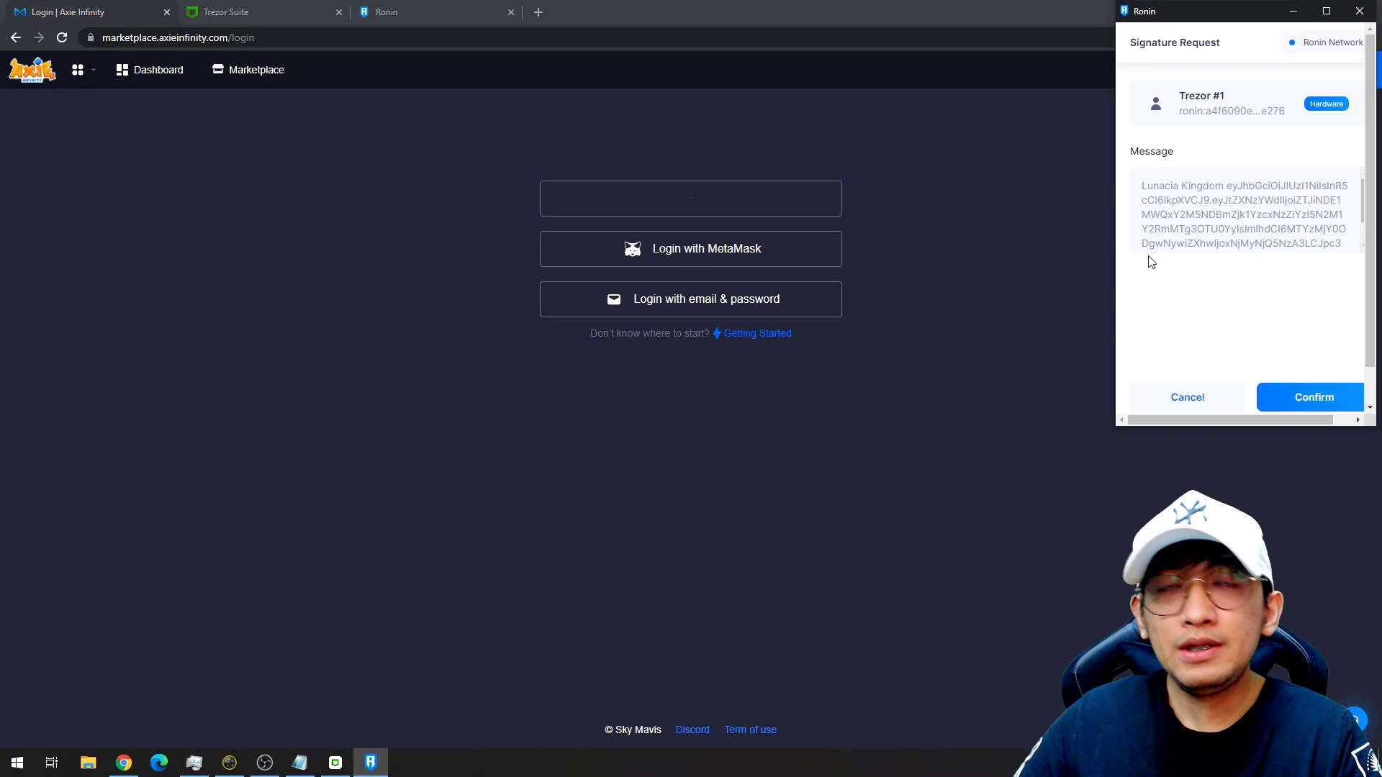
scroll(1271, 284, down, 1)
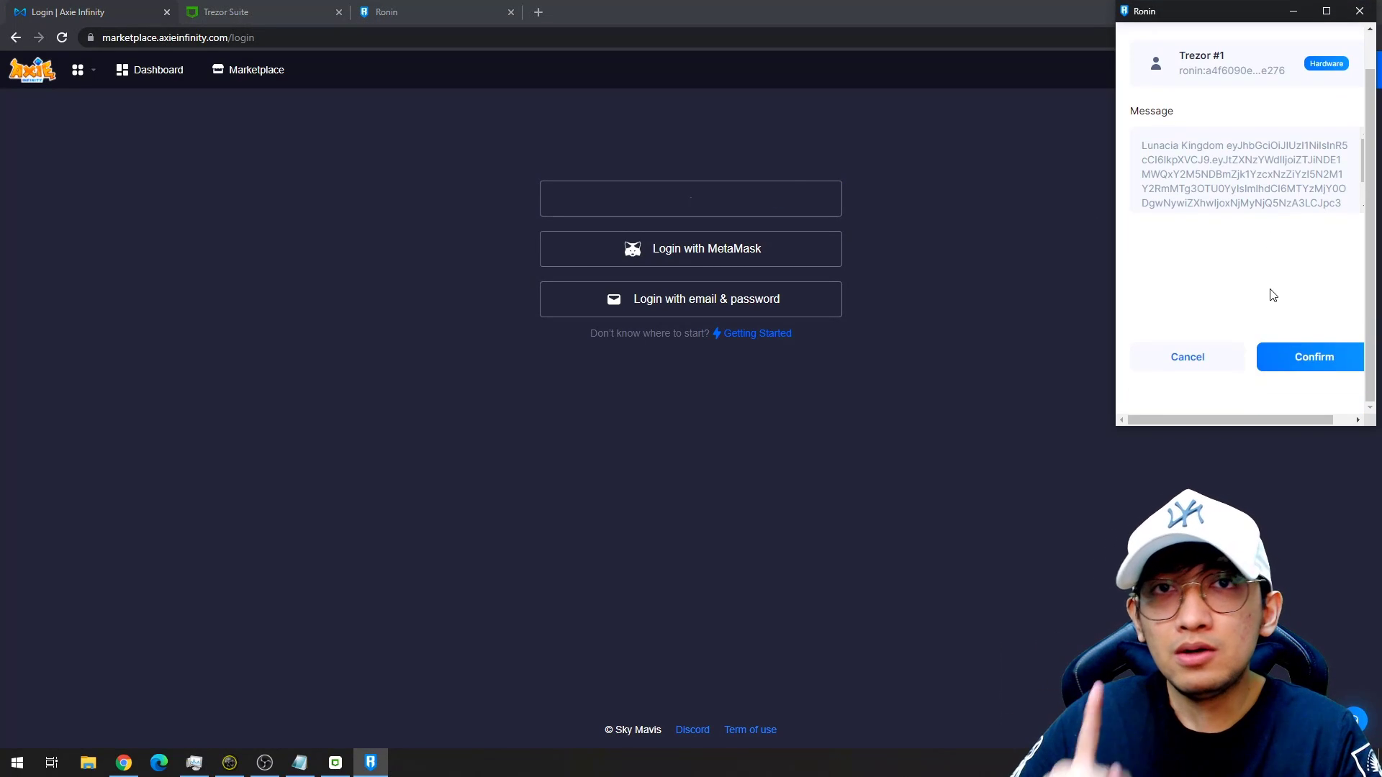
click(1304, 360)
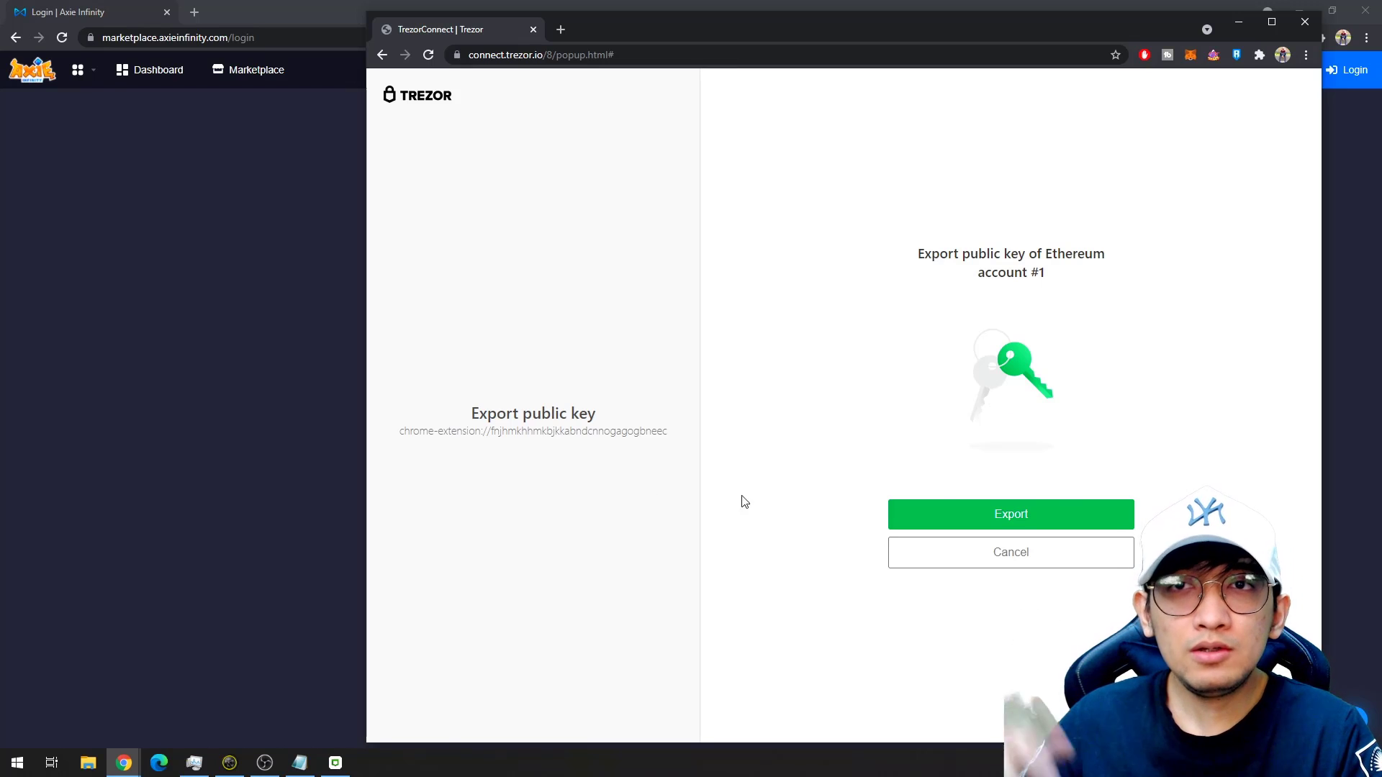
Export the public key with a blank passphrase and permanently allow this service to sign.
click(969, 519)
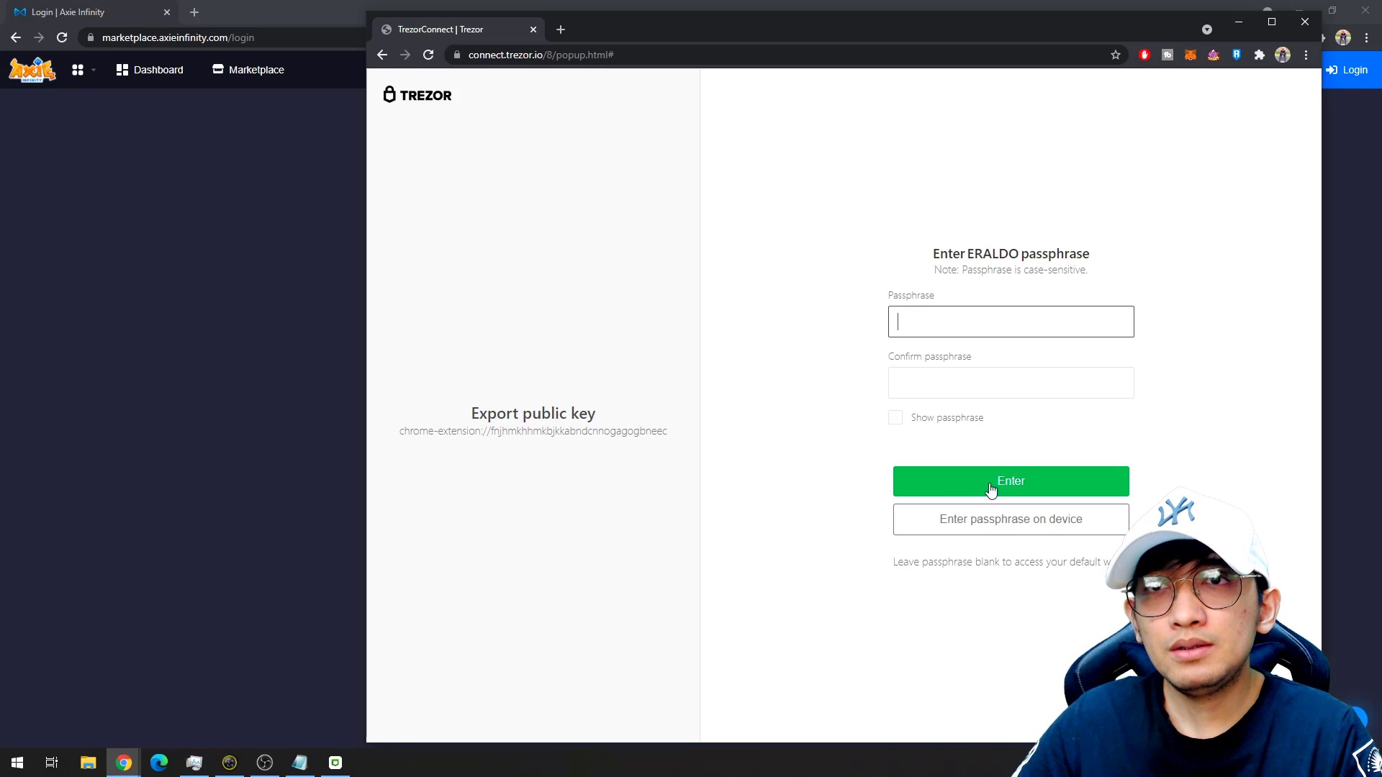
click(990, 482)
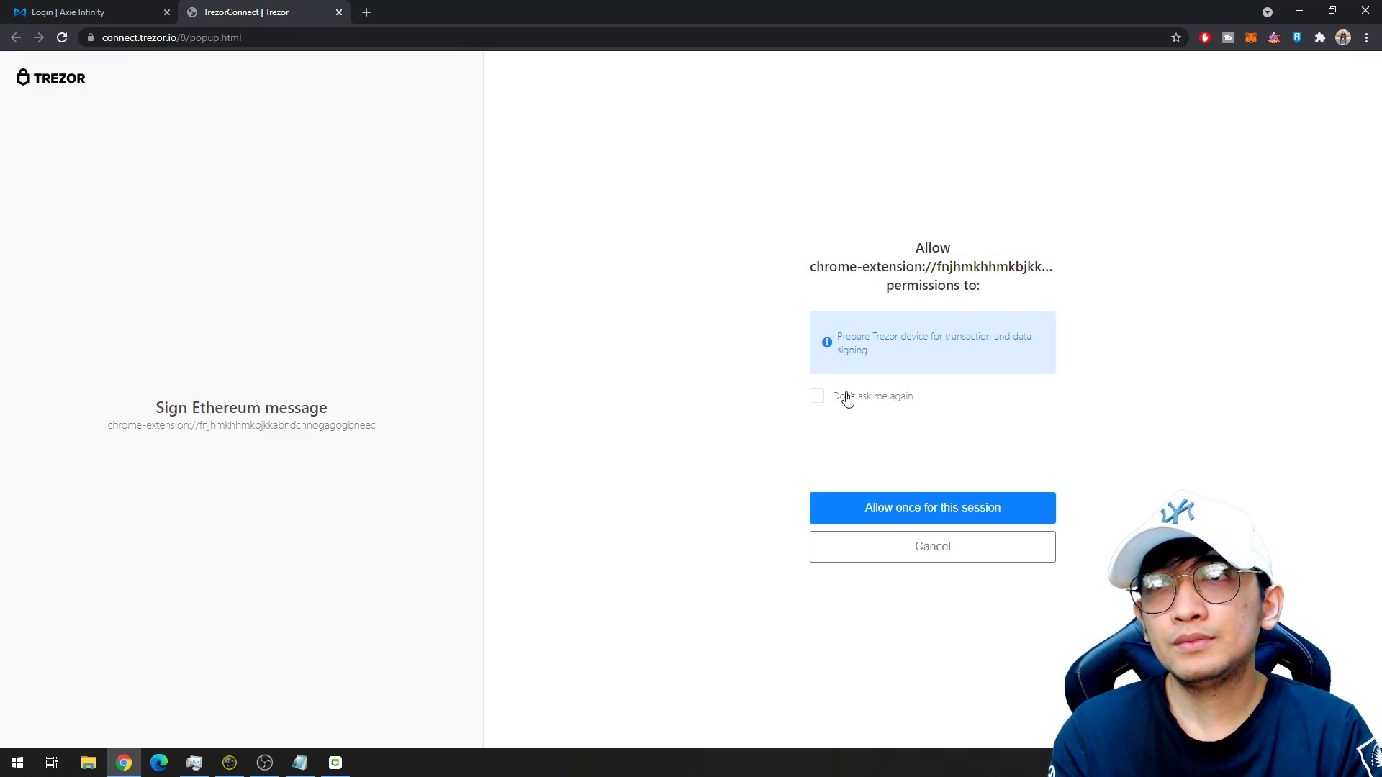
click(846, 397)
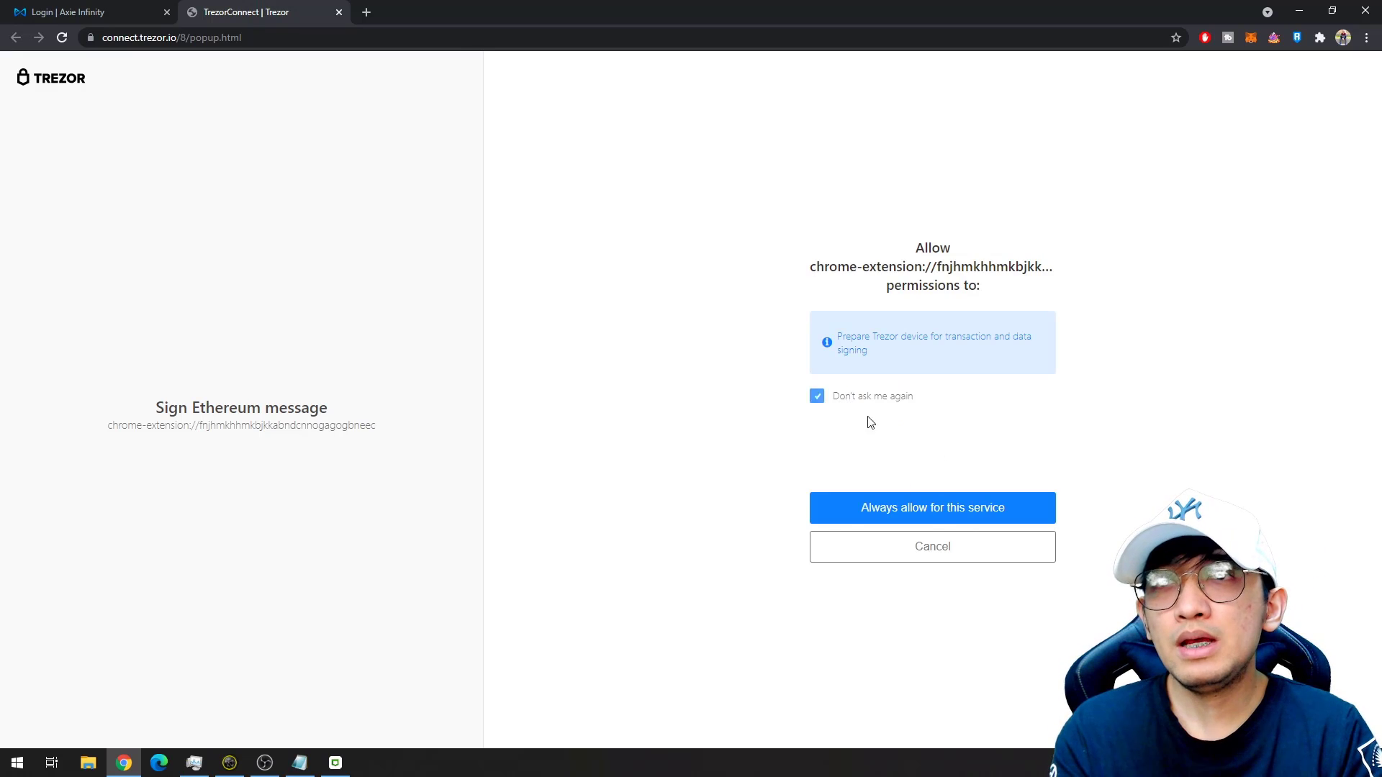
click(941, 515)
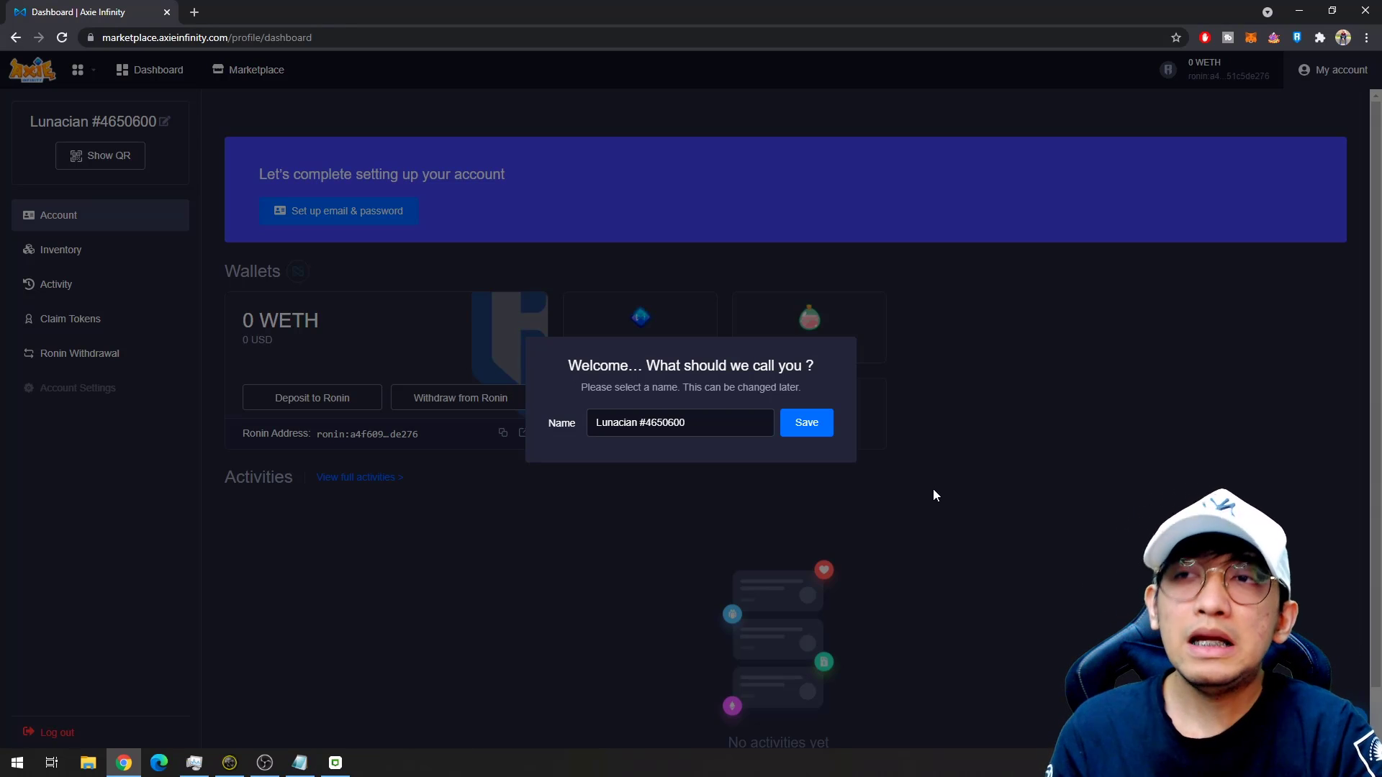
Replace the default Lunacian name with the user's own name, save it, and start the email setup.
drag(686, 423, 560, 431)
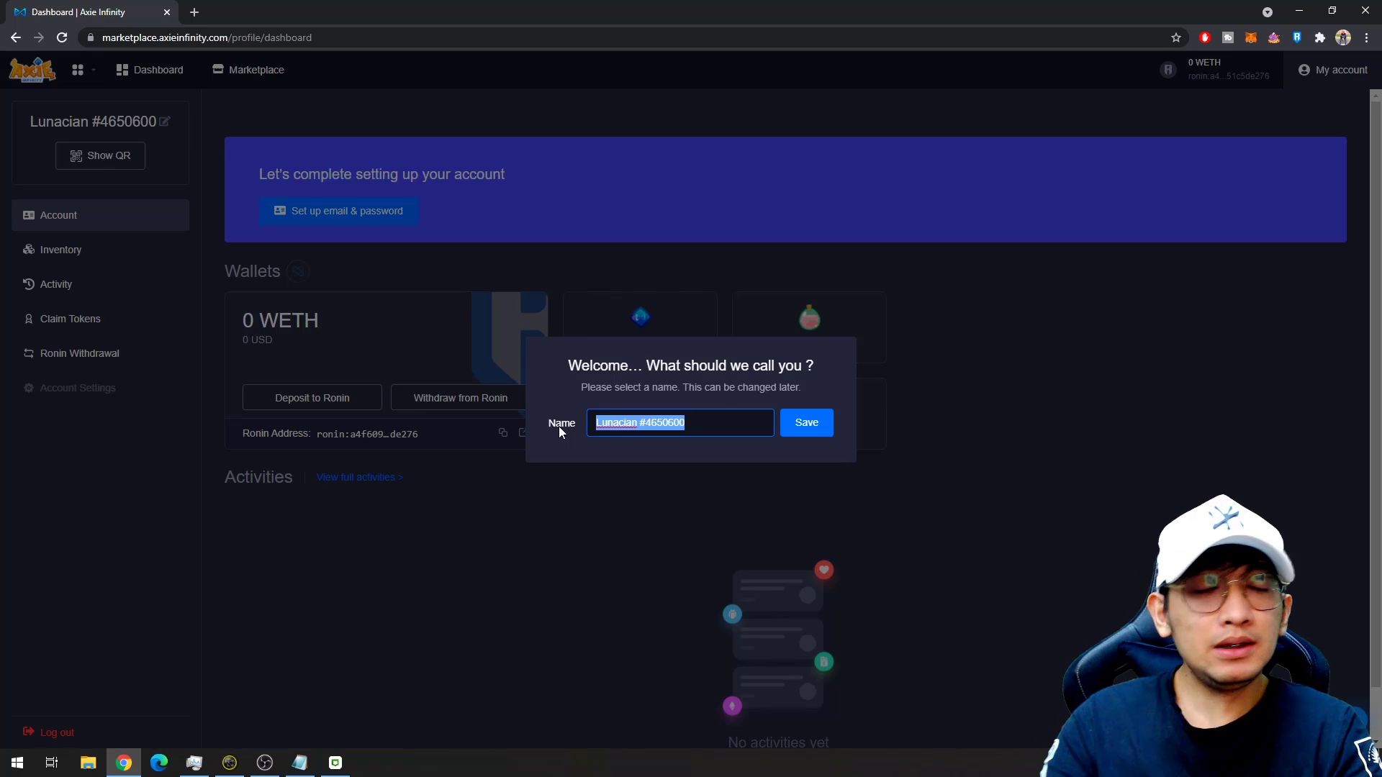
text(ERALDO)
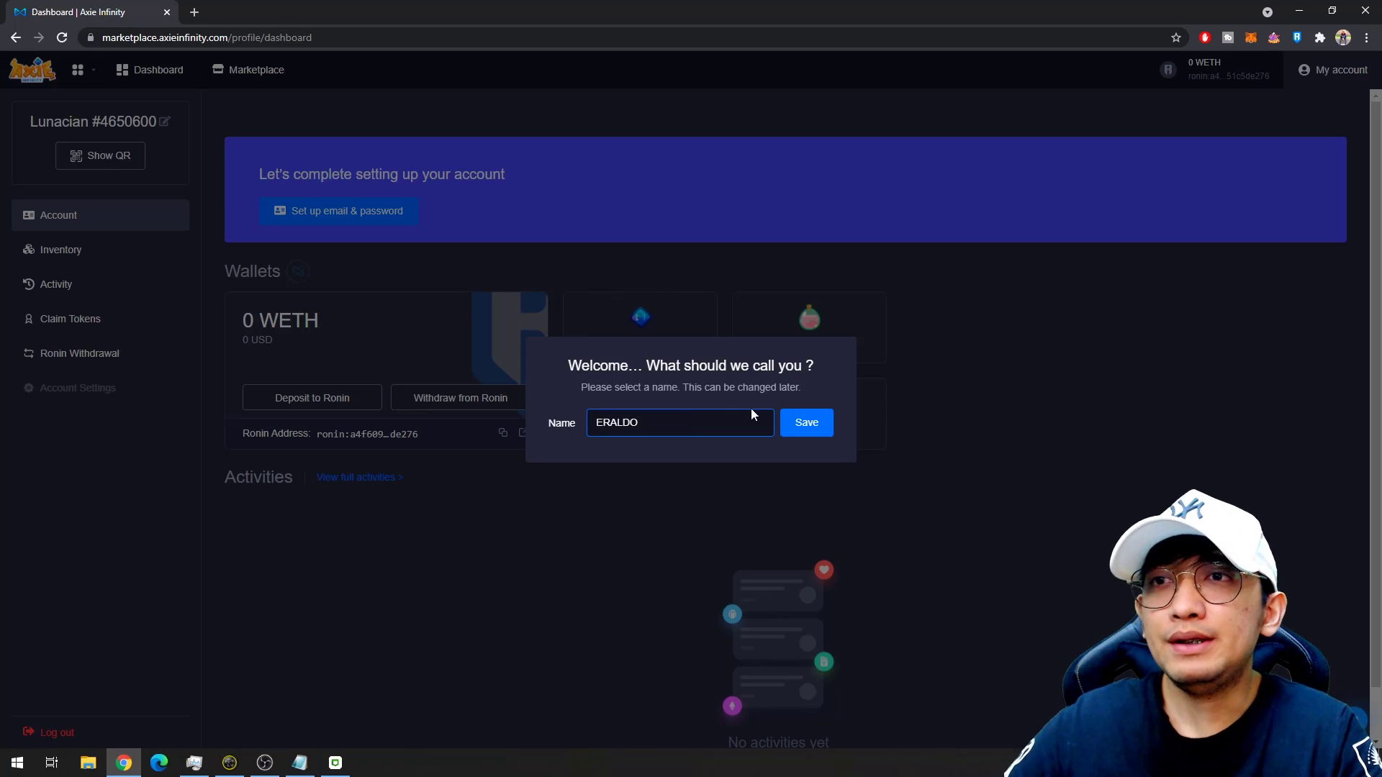
click(804, 422)
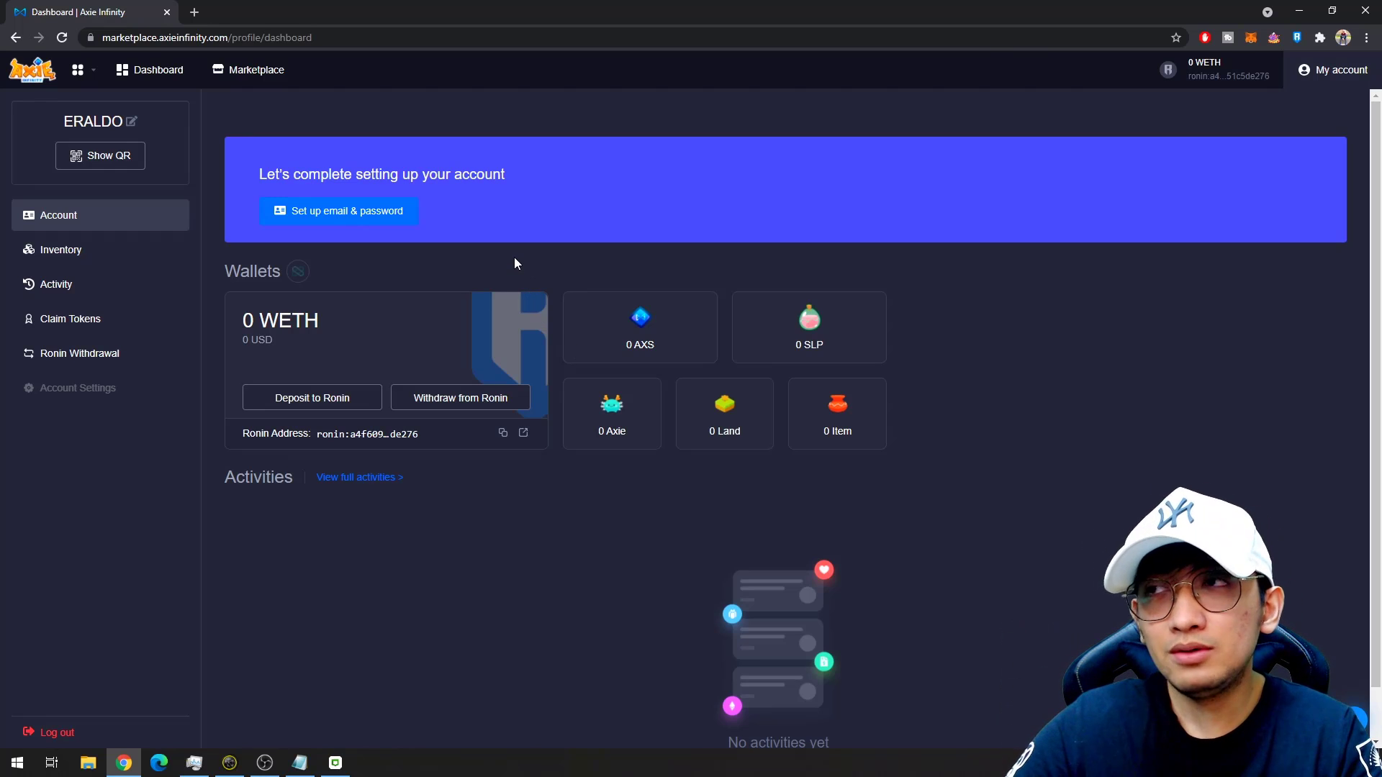
click(378, 211)
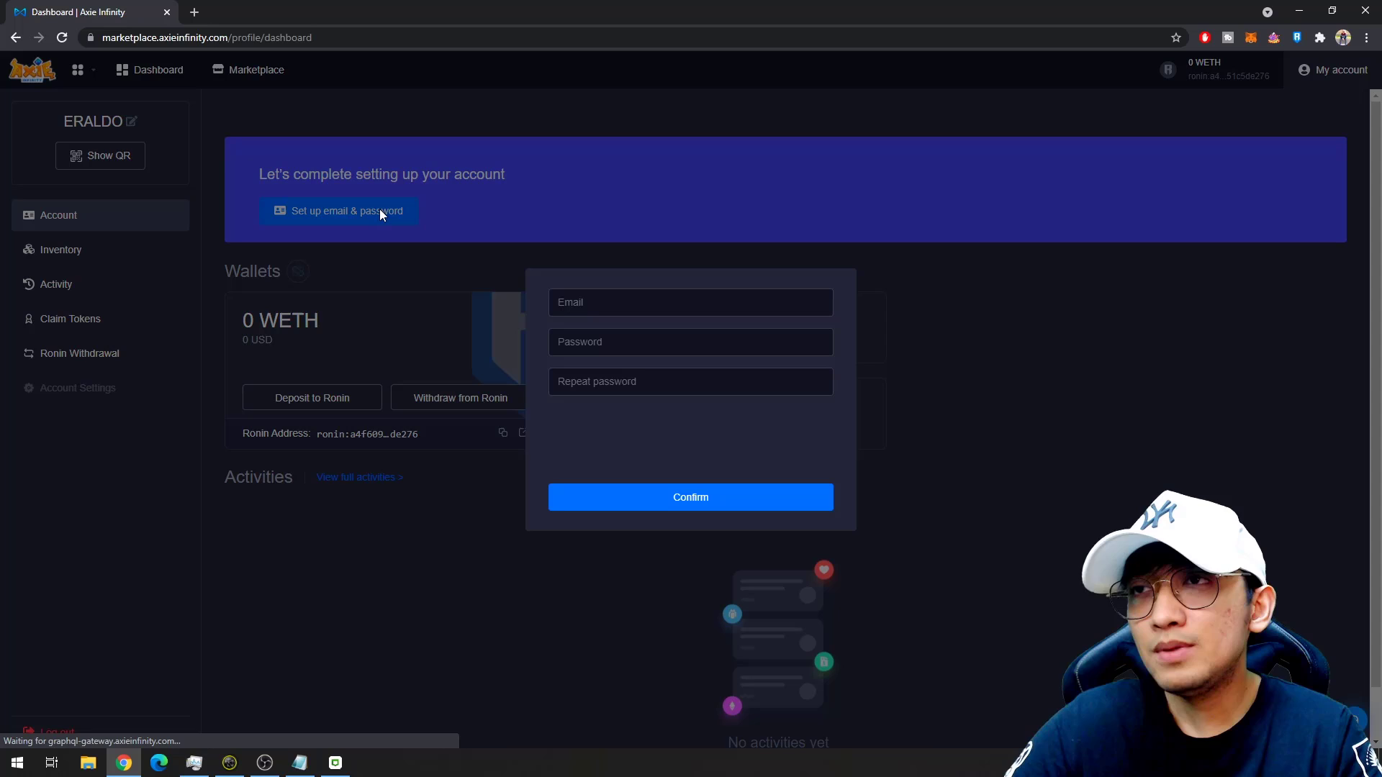
Enter the account's email address with a +2 alias before the @ sign.
click(656, 309)
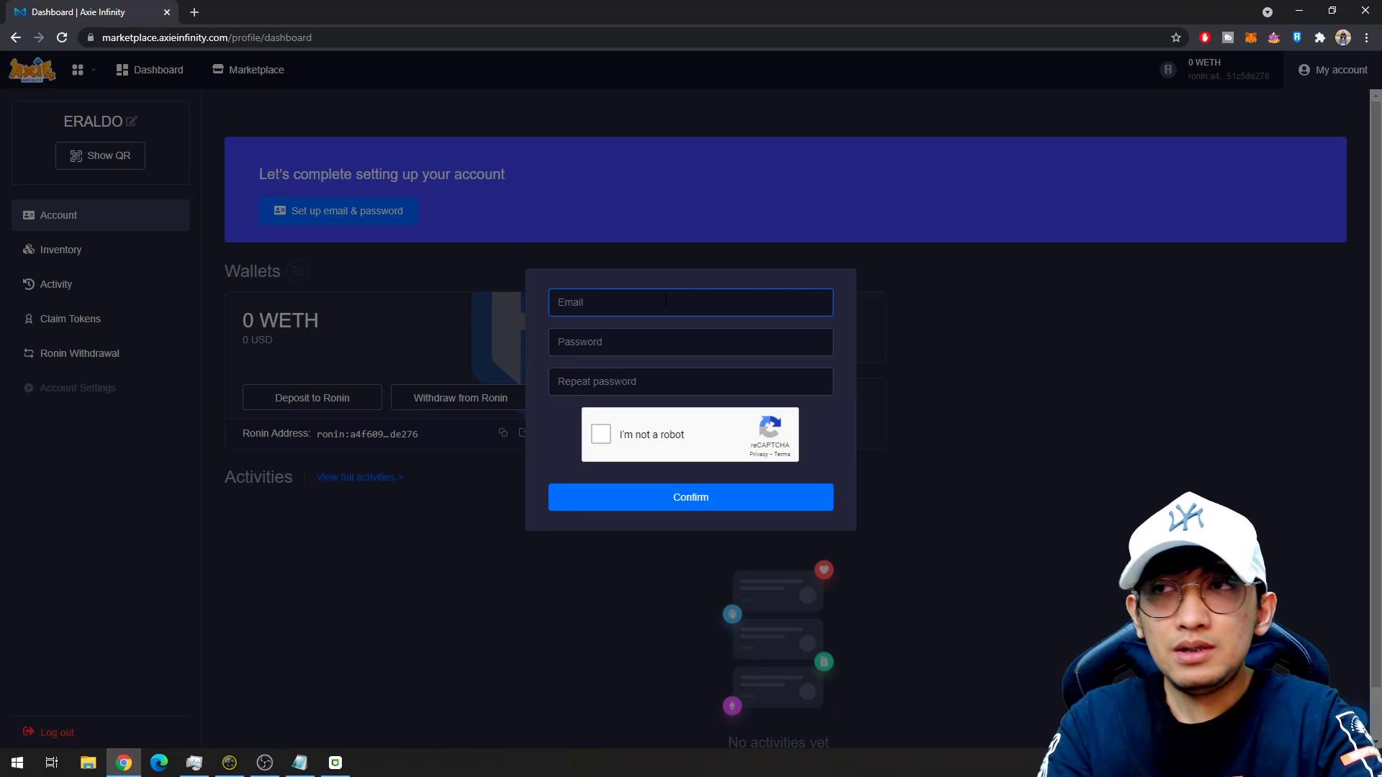
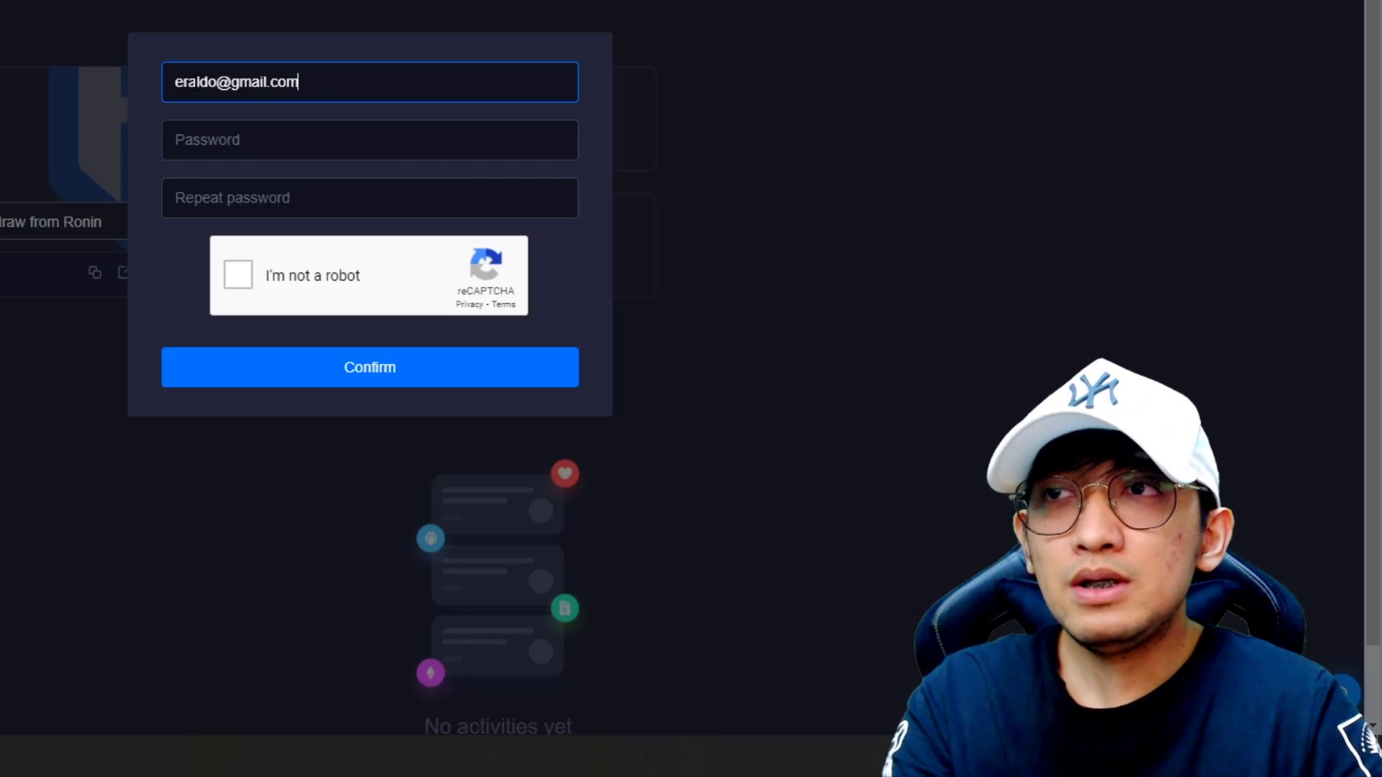
key(Left)
key(Left)
key(Left)
key(Left)
key(Left)
key(Left)
key(Left)
key(Left)
key(Left)
key(Left)
text(+1)
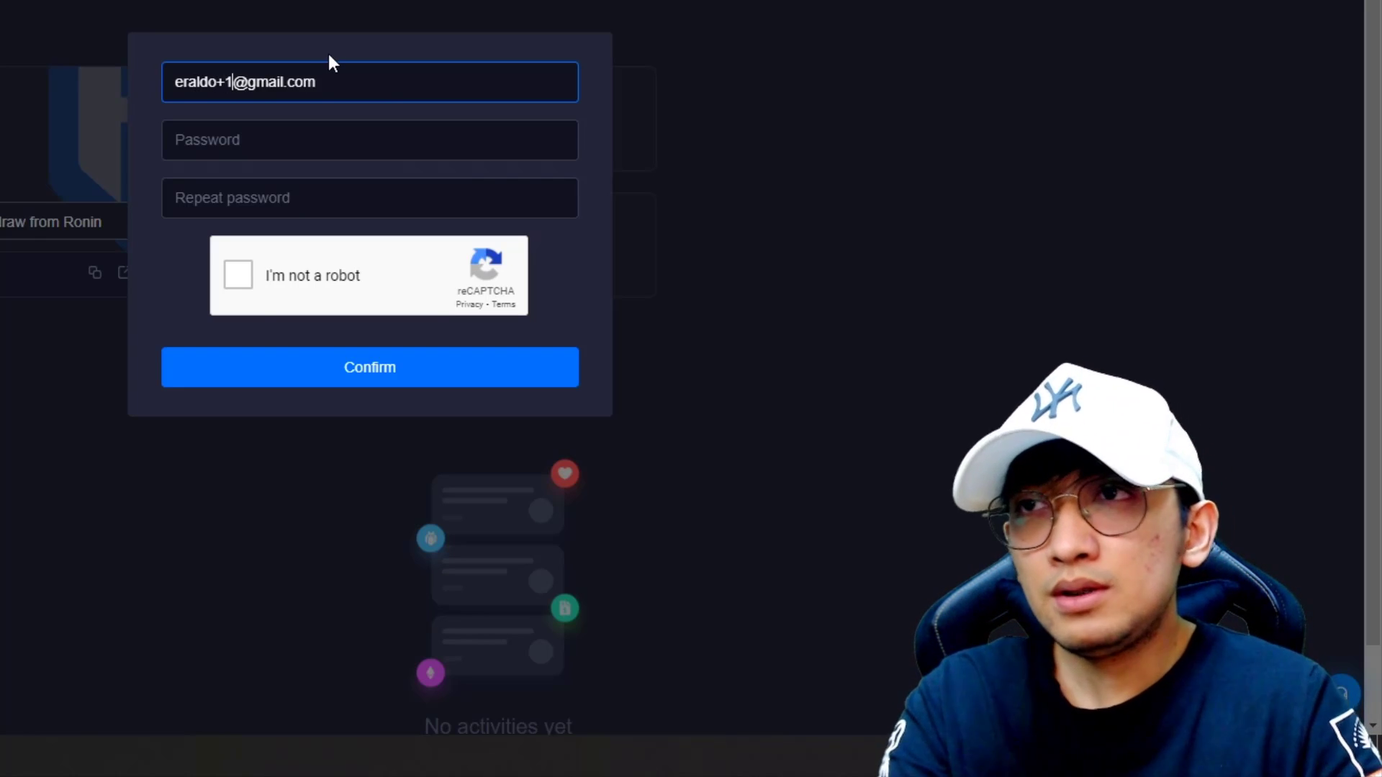
key(BackSpace)
text(2)
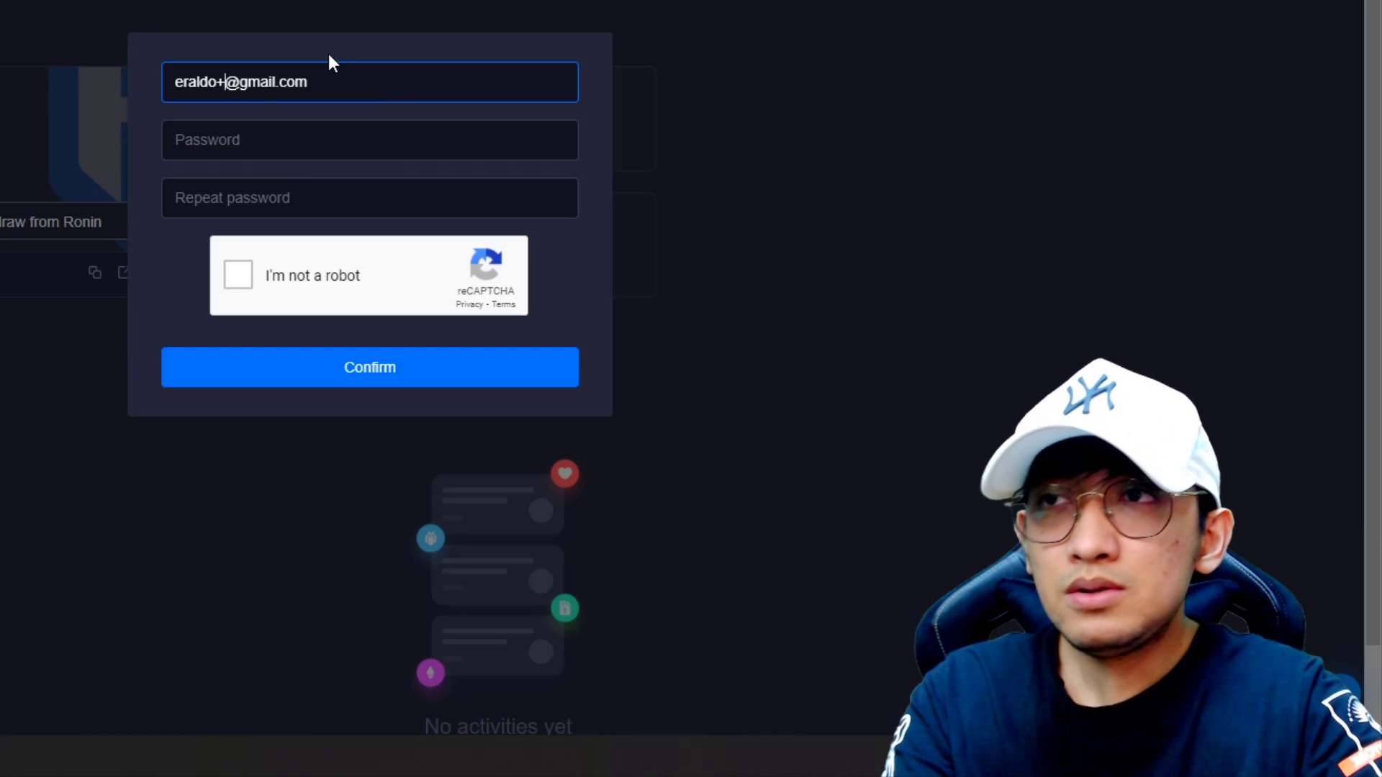